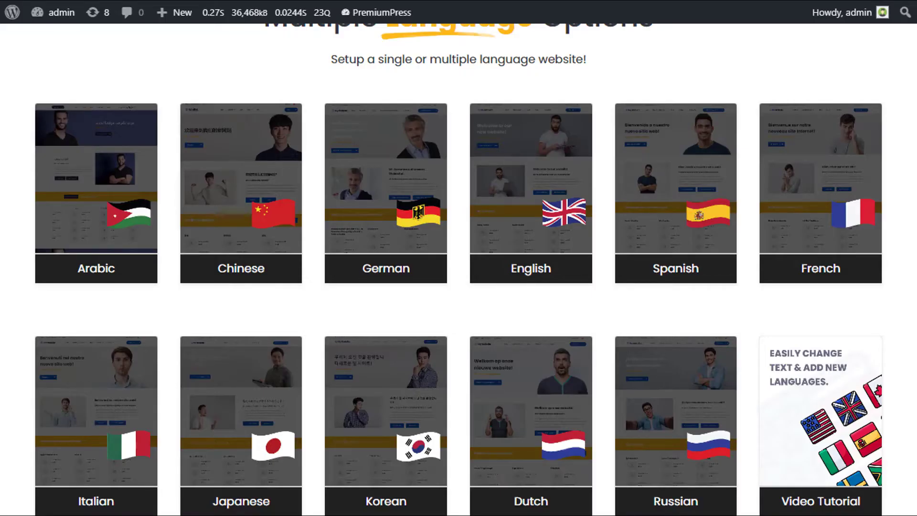
Scroll through the Multiple Language Options layouts on the PremiumPress demo page
scroll(396, 281, "up", 5)
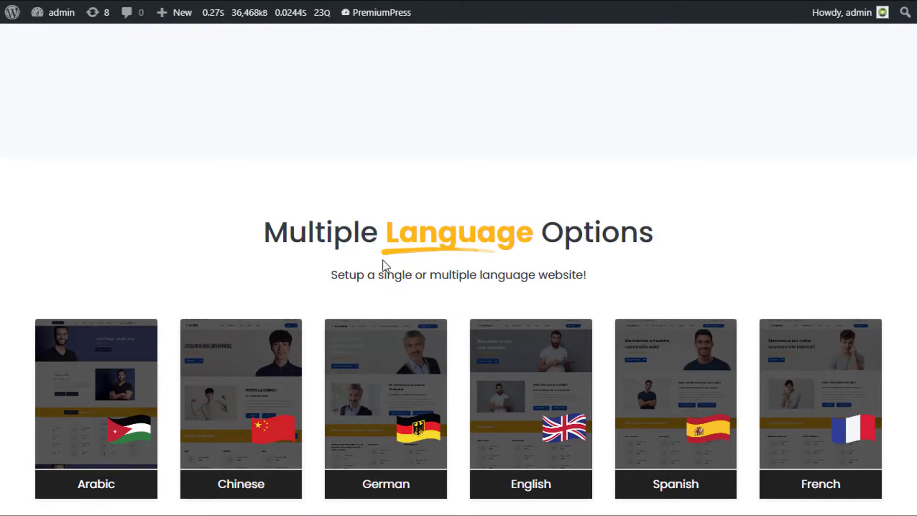
scroll(382, 260, "down", 5)
scroll(292, 231, "up", 2)
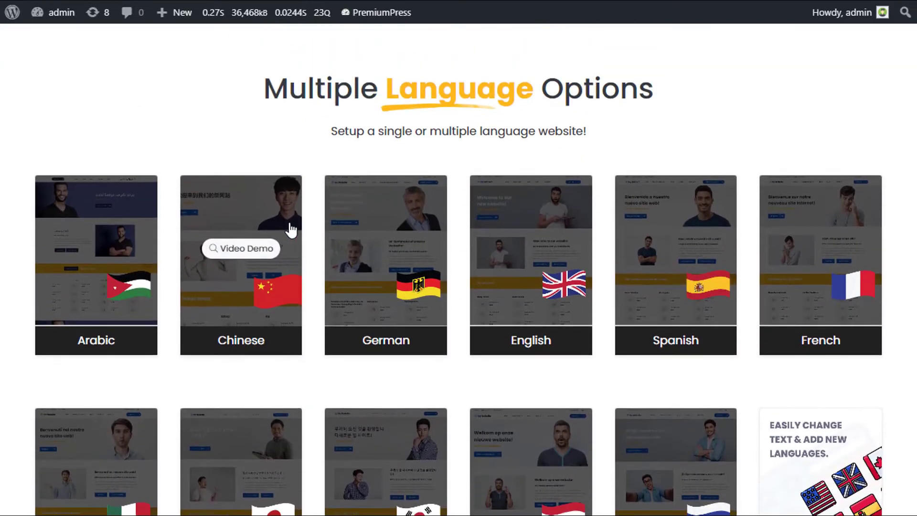
scroll(305, 263, "down", 2)
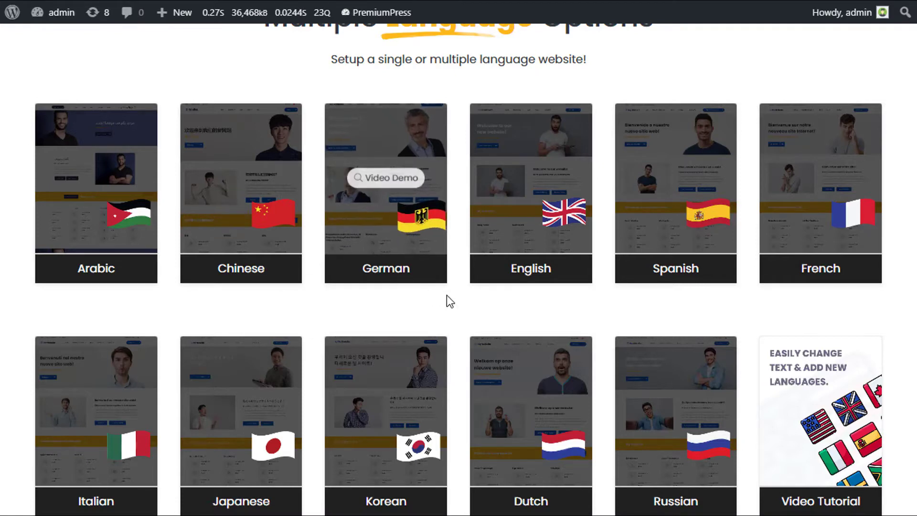
scroll(446, 292, "up", 2)
scroll(334, 317, "down", 4)
scroll(719, 256, "up", 2)
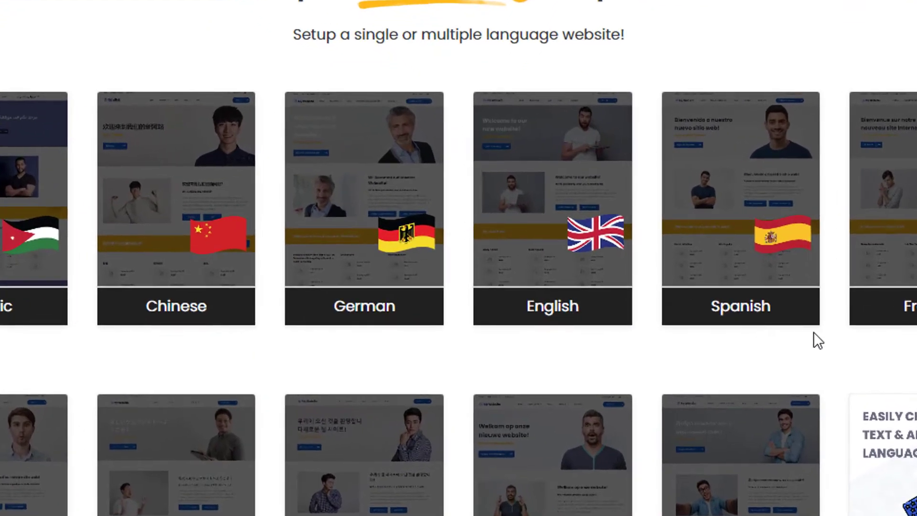
scroll(397, 369, "down", 2)
scroll(400, 377, "up", 2)
scroll(399, 377, "down", 2)
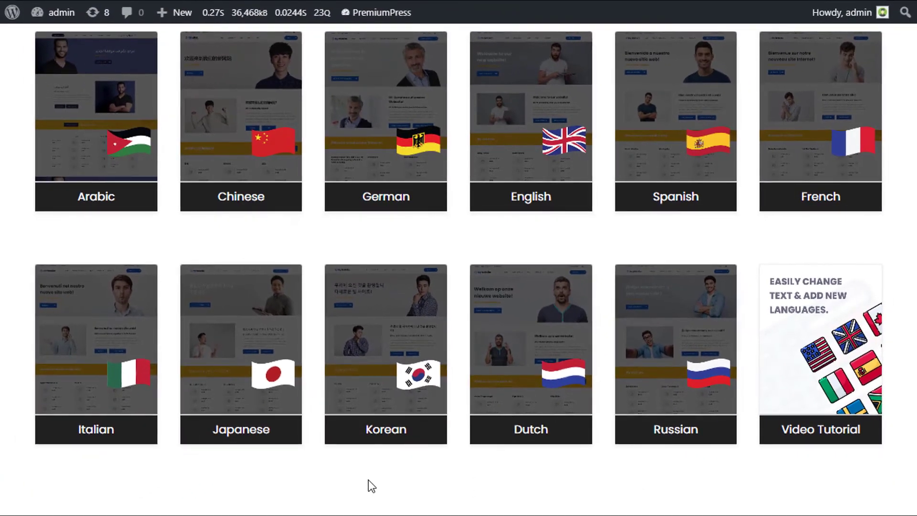
scroll(371, 485, "up", 1)
scroll(371, 485, "down", 1)
scroll(371, 485, "up", 1)
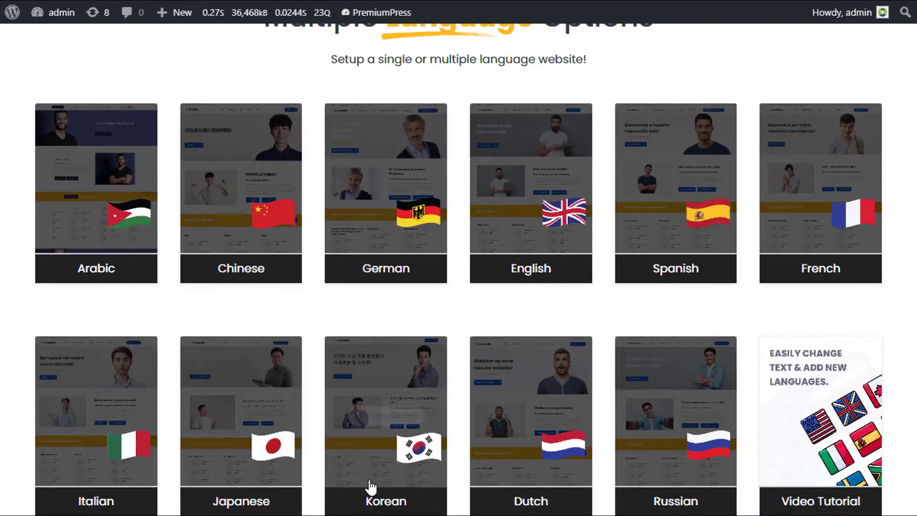
scroll(370, 485, "down", 1)
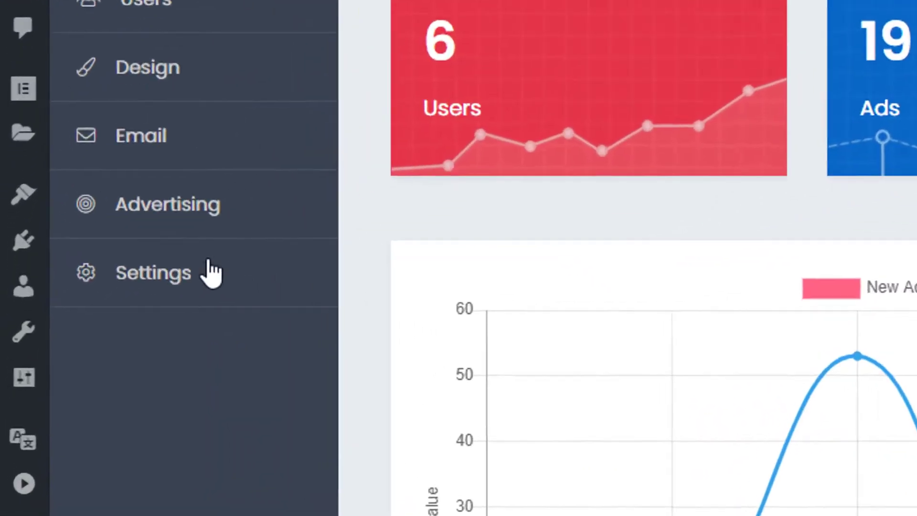
Open the Languages card from the PremiumPress Settings overview and review its switcher and display-language options
left_click(193, 277)
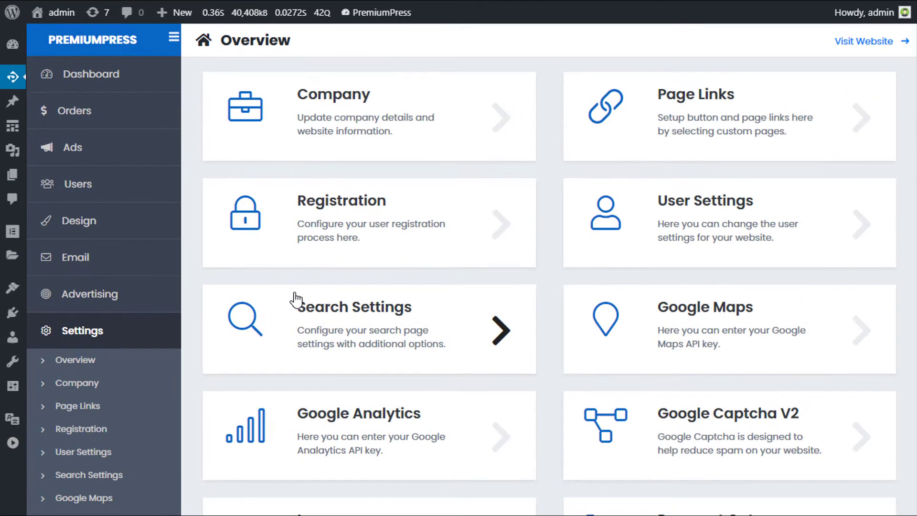
scroll(334, 287, "down", 1)
scroll(354, 282, "down", 4)
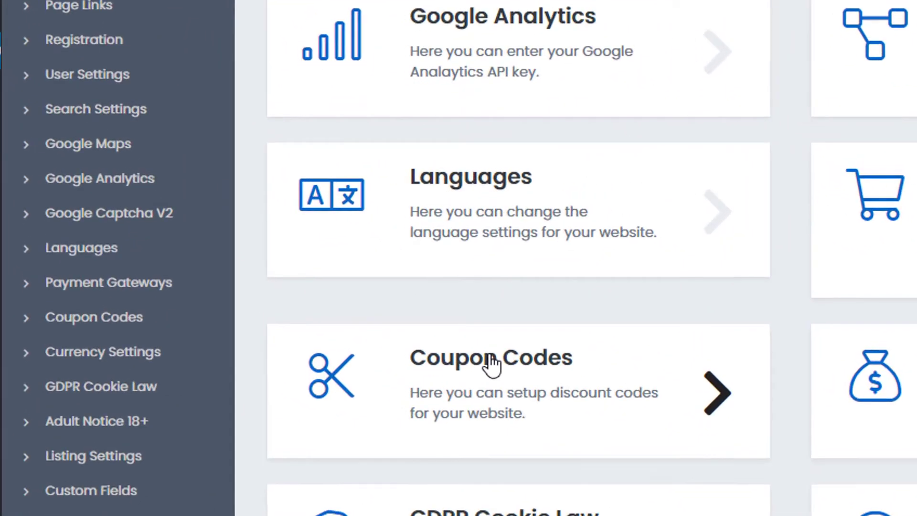
left_click(426, 222)
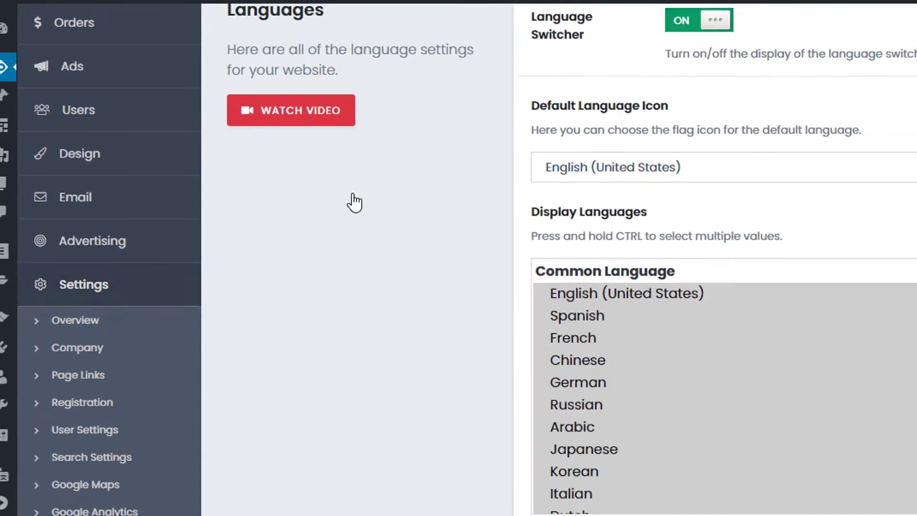
scroll(319, 225, "up", 2)
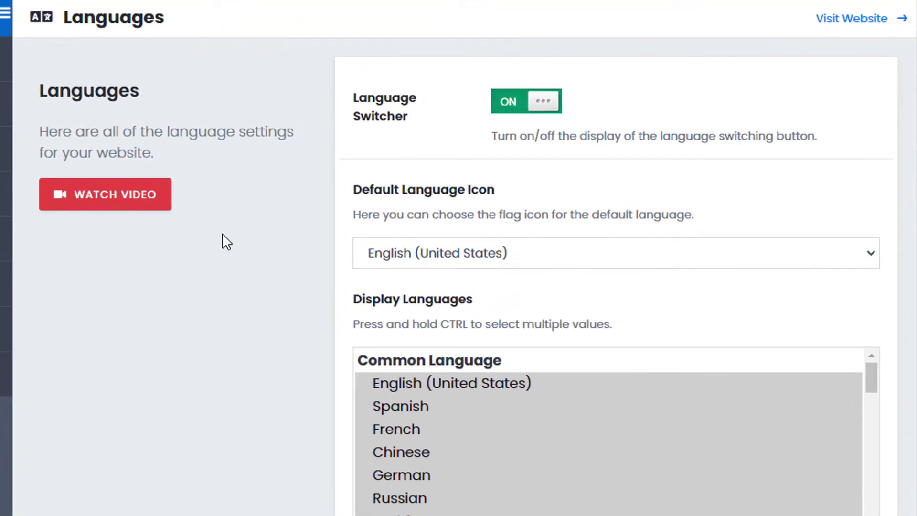
scroll(222, 233, "down", 2)
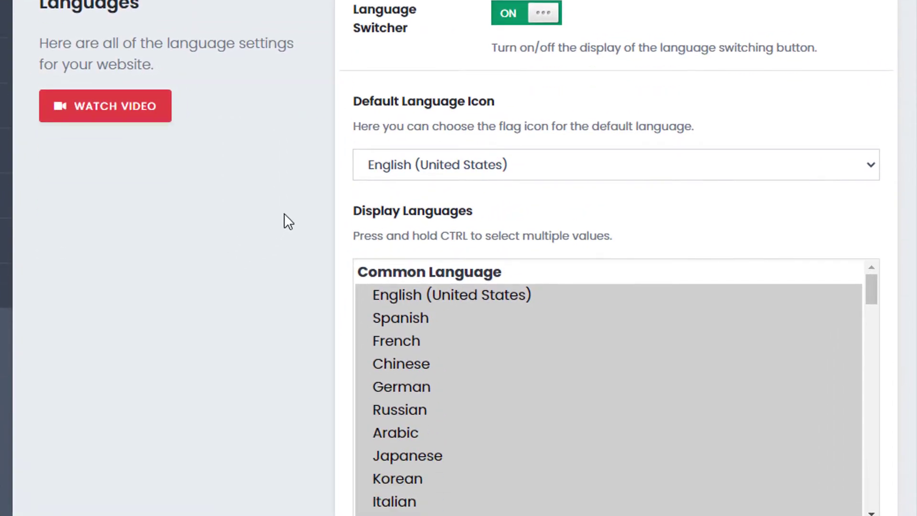
scroll(282, 210, "up", 2)
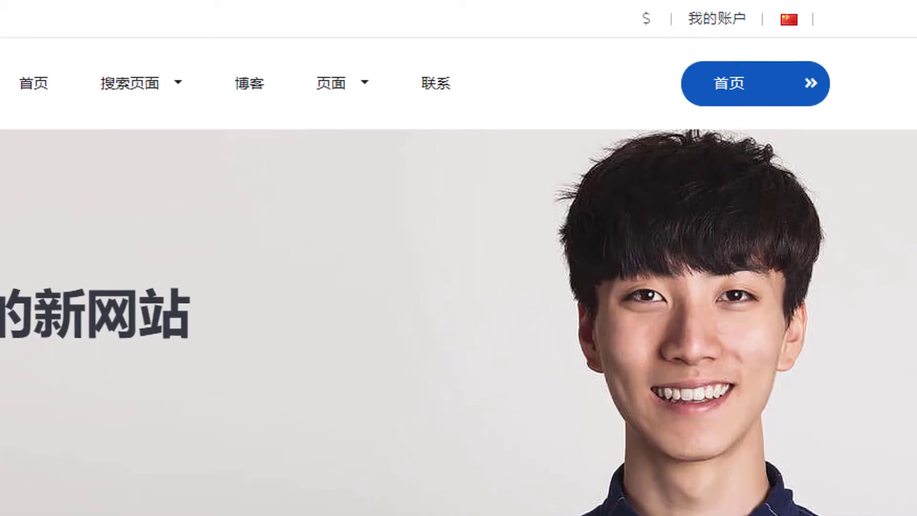
Switch the front-end site language from Chinese to English (英语) using the top-bar flag
left_click(794, 29)
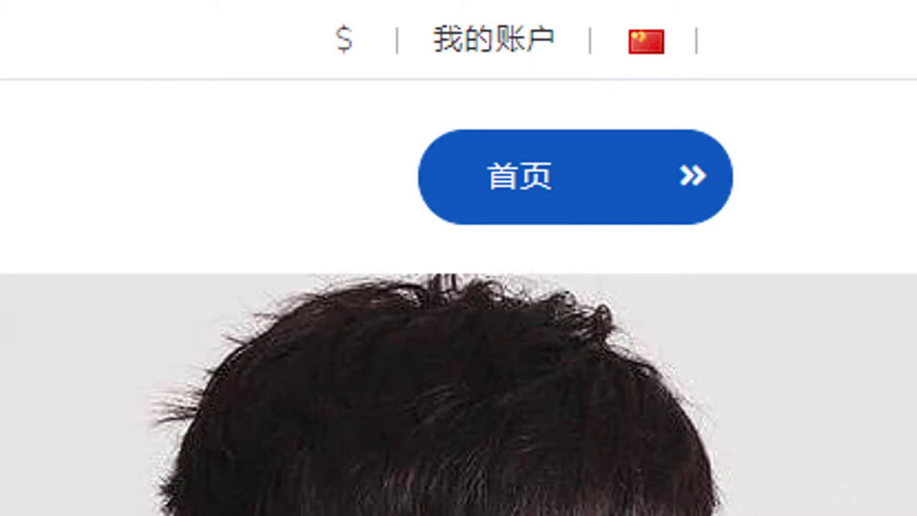
mouse_move(663, 47)
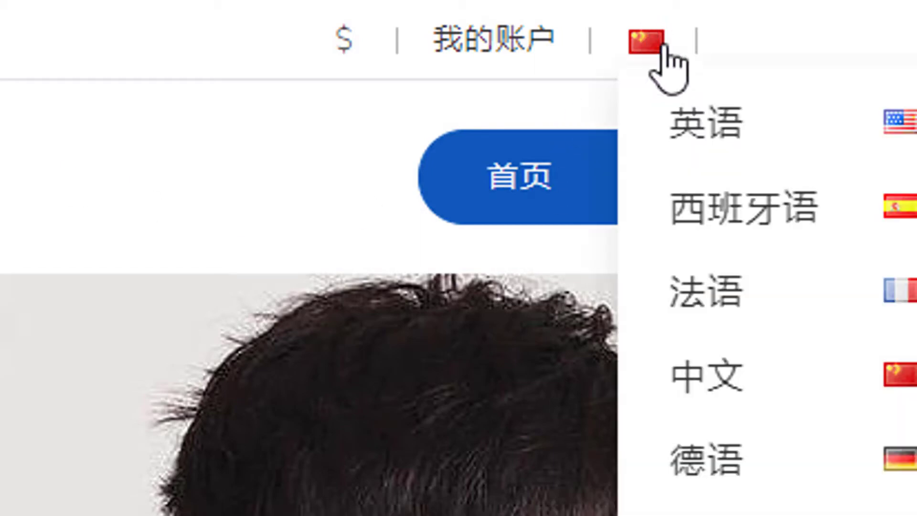
left_click(705, 125)
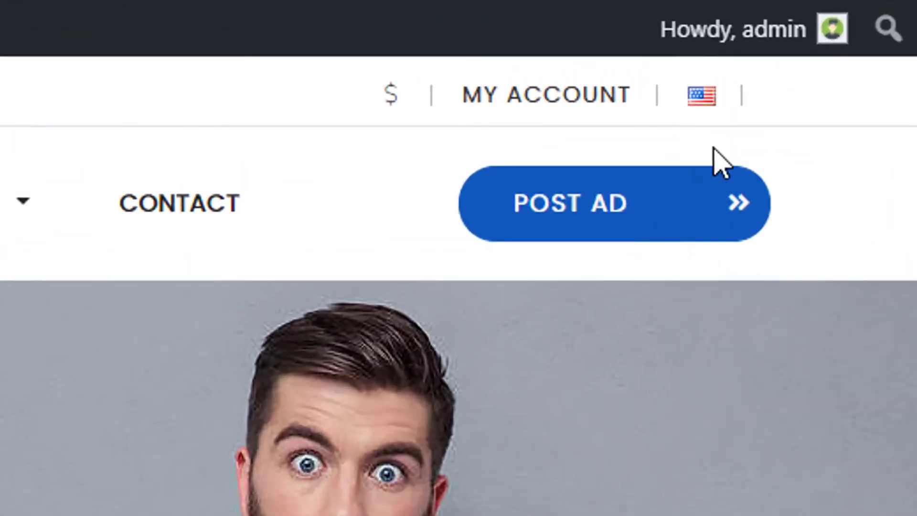
mouse_move(825, 45)
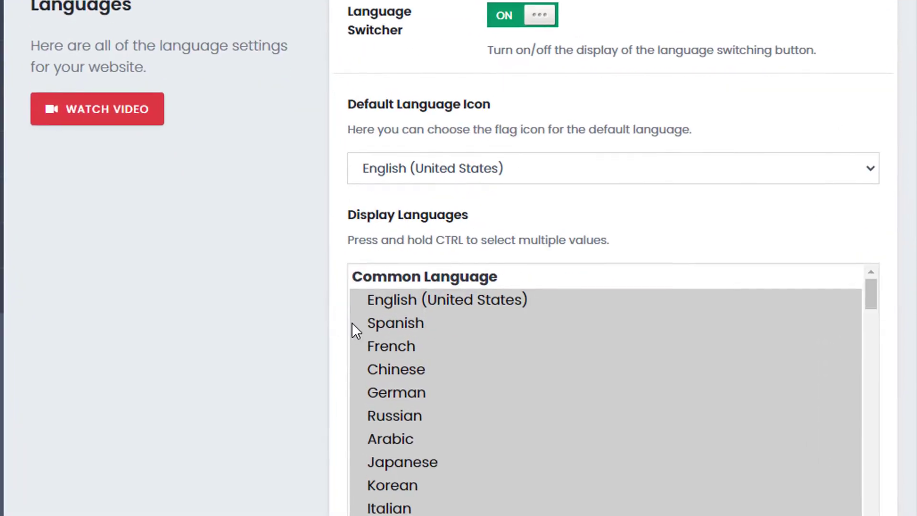
Set the display languages to English (United States) and Spanish and save the settings
left_click(381, 299)
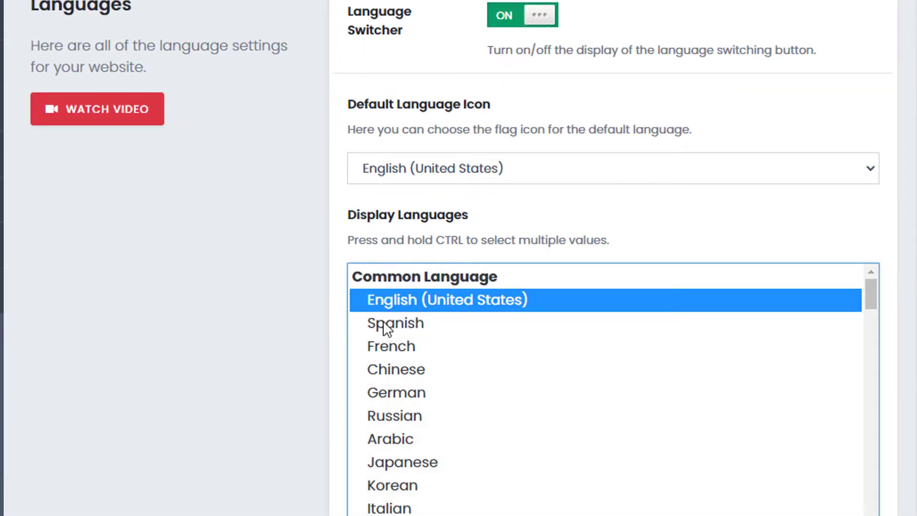
left_click(385, 321, "ctrl")
scroll(256, 376, "down", 4)
left_click(592, 437)
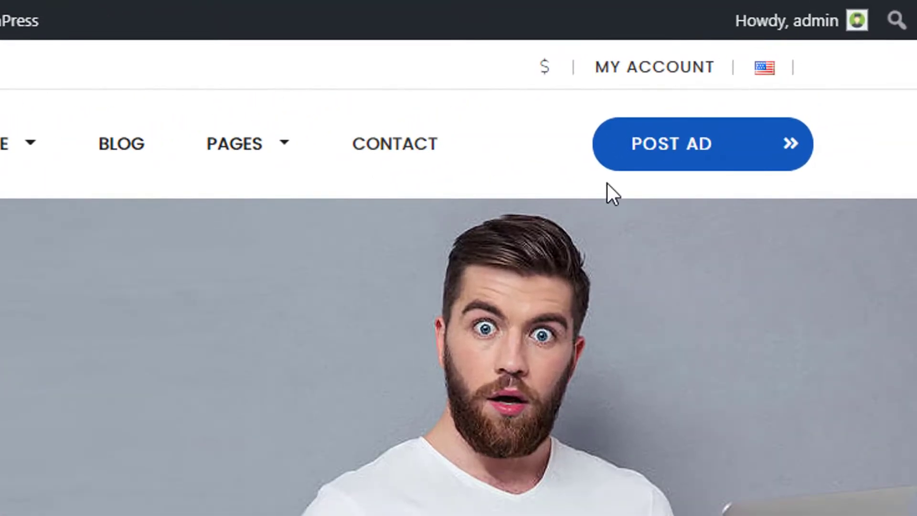
Turn the Language Switcher off
mouse_move(781, 67)
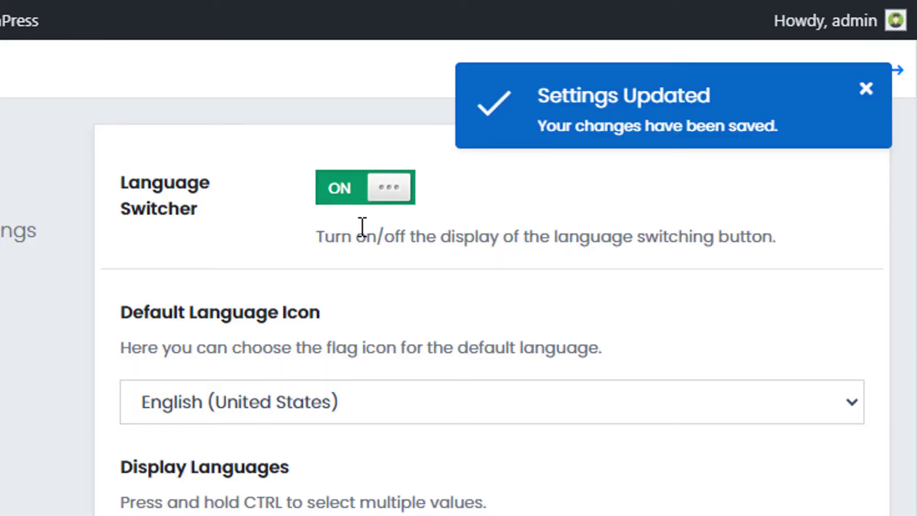
left_click(342, 205)
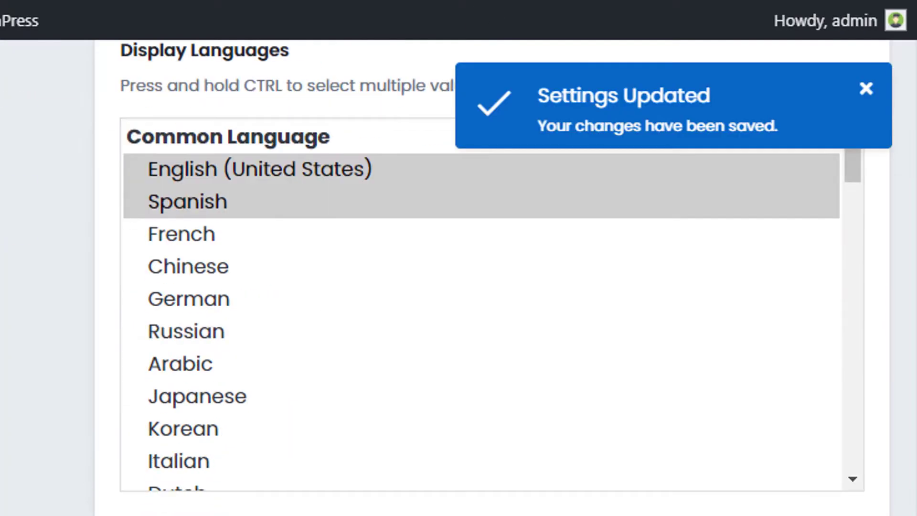
scroll(318, 145, "up", 5)
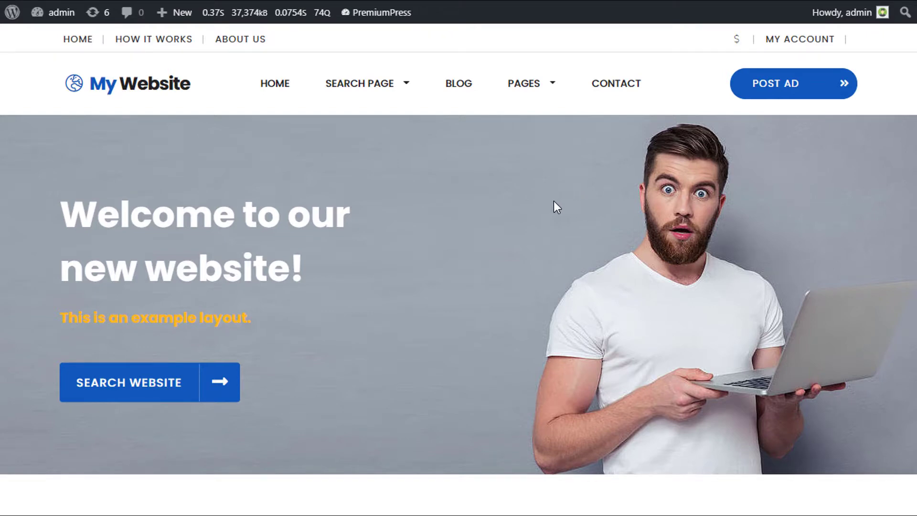
scroll(554, 204, "down", 3)
scroll(503, 216, "up", 3)
scroll(502, 208, "down", 2)
scroll(503, 208, "up", 2)
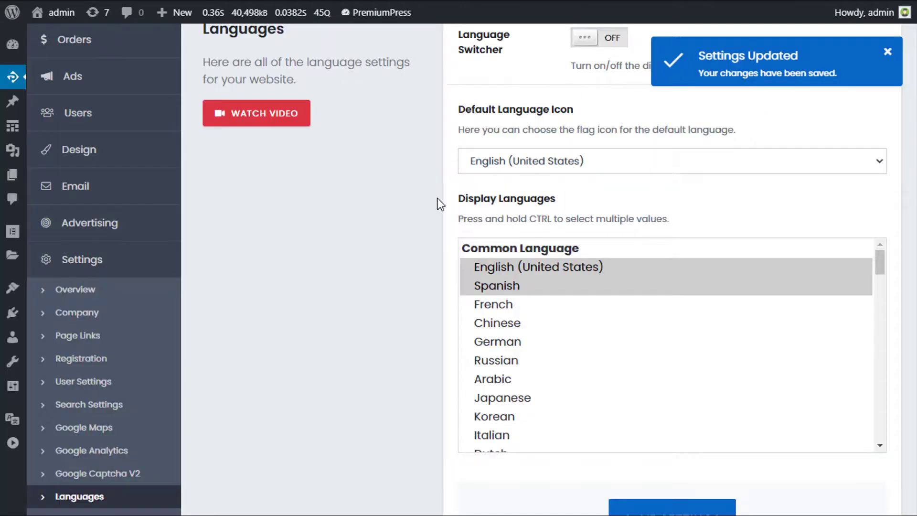
Turn the language switcher back on and dismiss the settings-saved notice
scroll(438, 198, "up", 2)
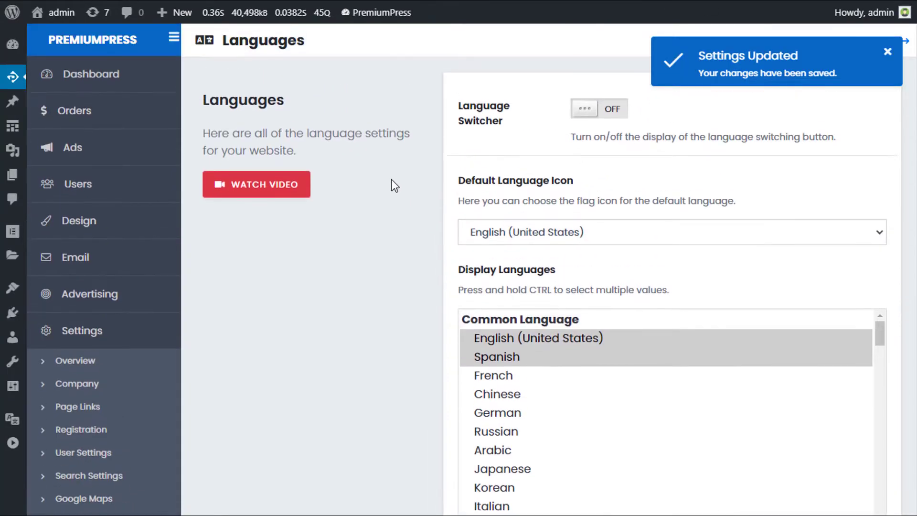
left_click(614, 110)
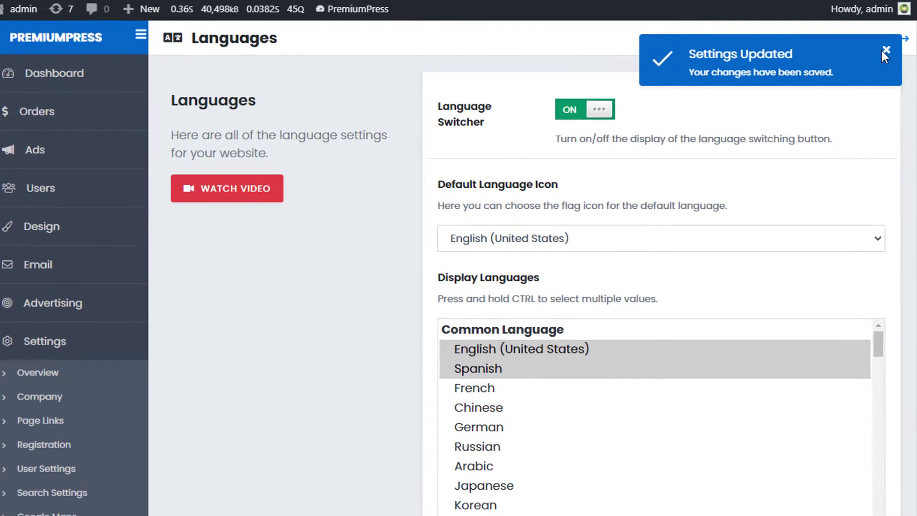
scroll(277, 248, "down", 4)
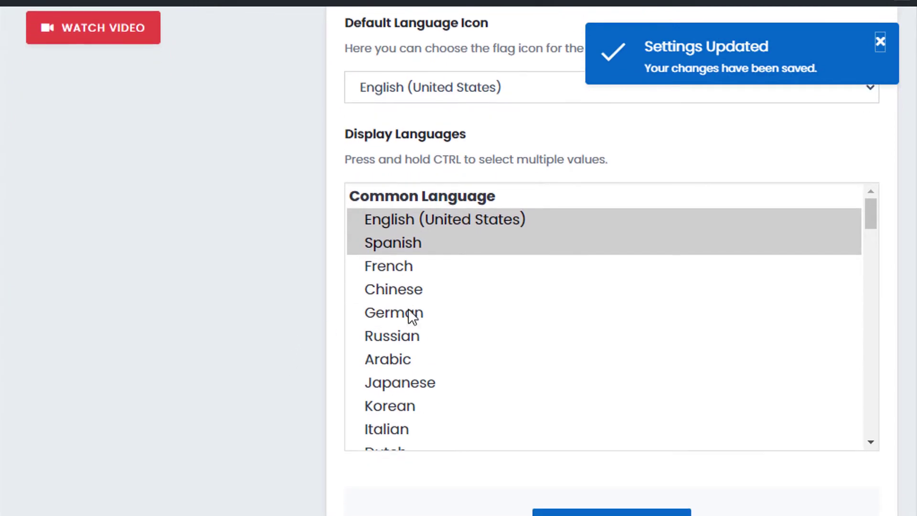
scroll(409, 308, "down", 2)
scroll(407, 319, "up", 1)
scroll(408, 322, "down", 4)
scroll(404, 309, "up", 5)
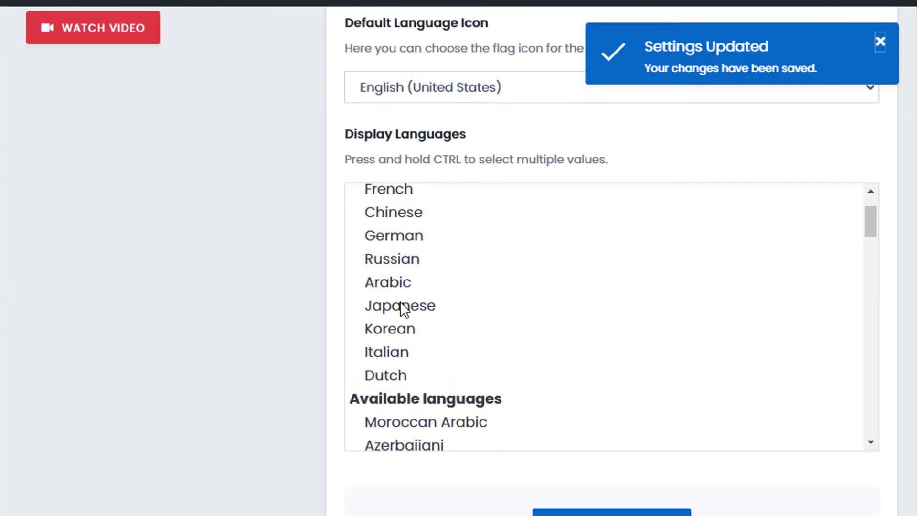
left_click(879, 42)
Select English through Dutch as display languages, save, and check the site's language switcher
scroll(246, 252, "up", 1)
scroll(250, 252, "down", 1)
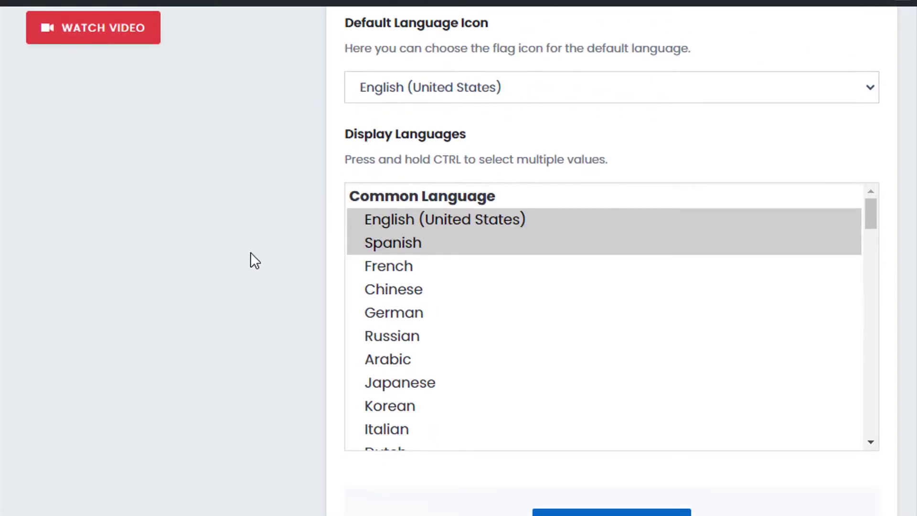
scroll(268, 210, "down", 2)
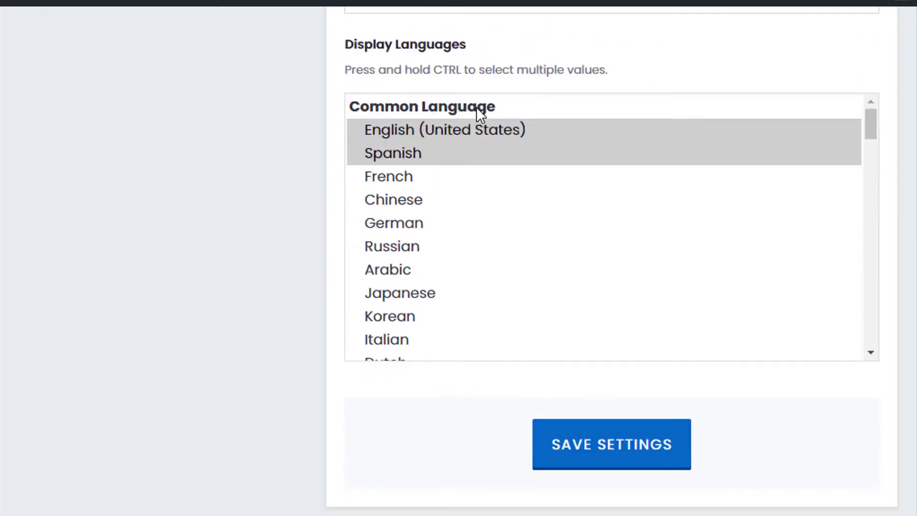
left_click(394, 136)
left_click(403, 153)
left_click(396, 177)
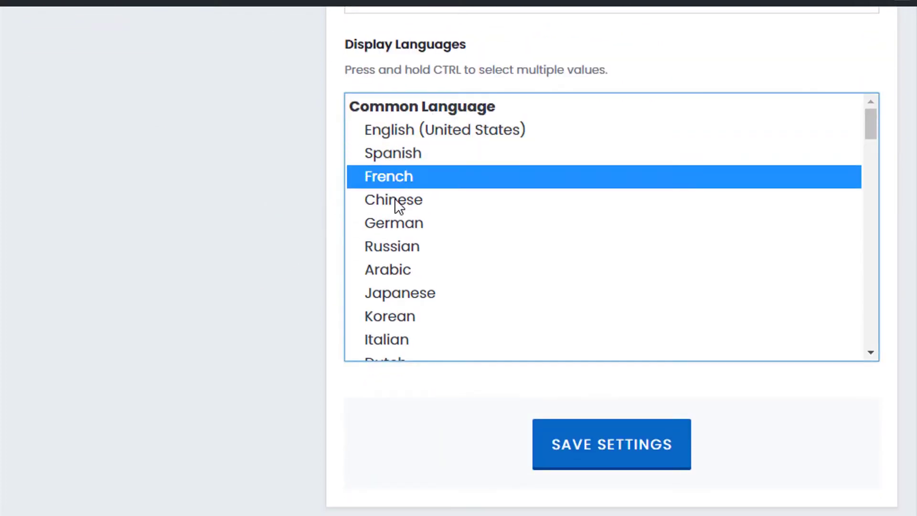
left_click(412, 133)
scroll(487, 225, "down", 3)
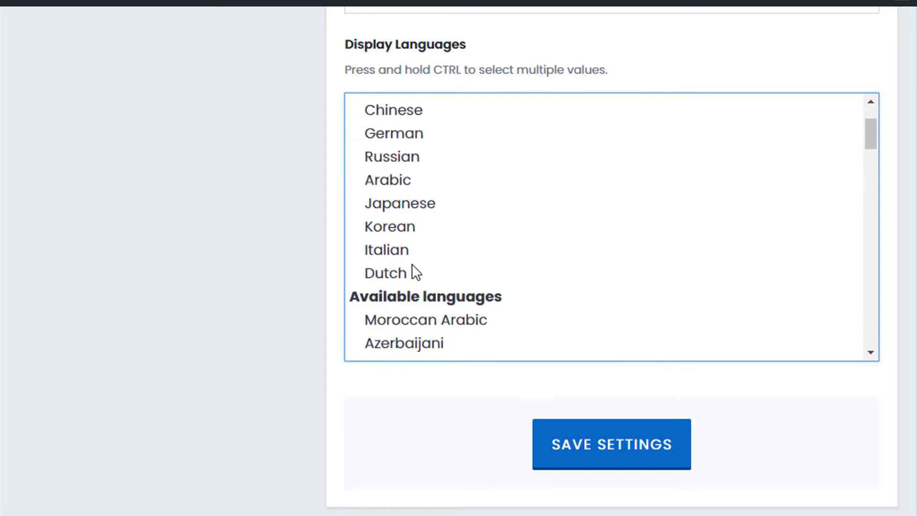
left_click(388, 268, "shift")
left_click(610, 443)
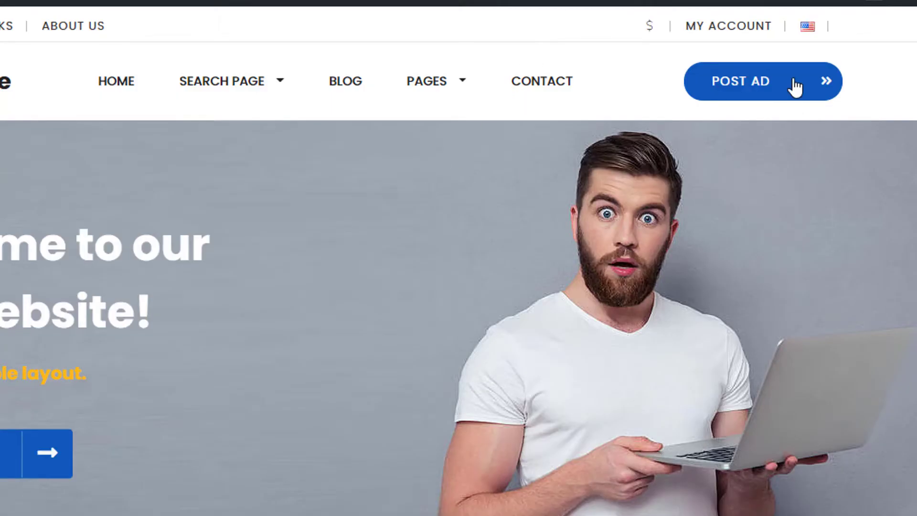
left_click(807, 28)
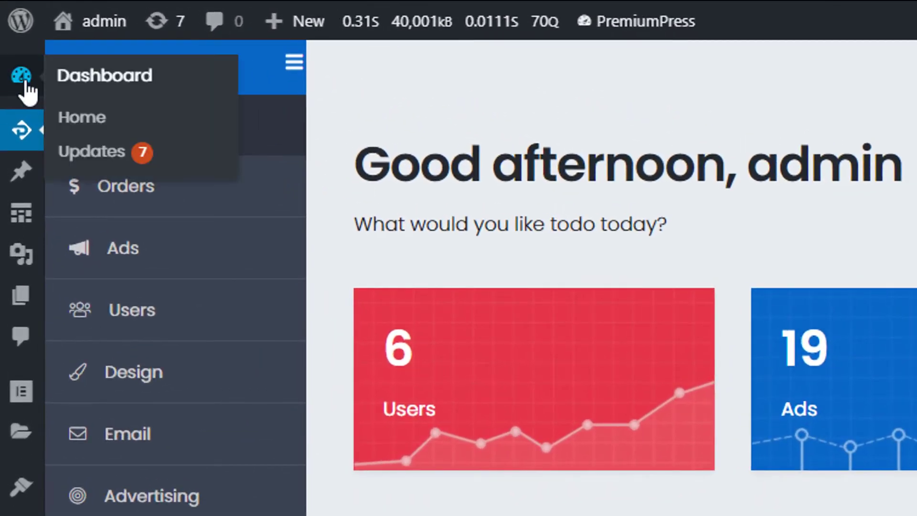
Go from the dashboard to PremiumPress's recommended plugins, then to the 15 Installed Plugins
left_click(24, 81)
scroll(292, 269, "down", 1)
scroll(288, 452, "down", 3)
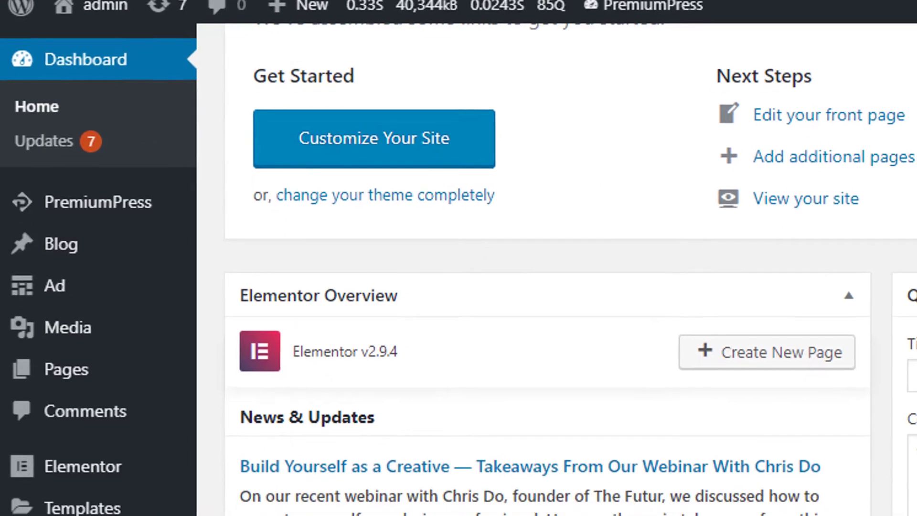
scroll(287, 430, "down", 3)
mouse_move(180, 400)
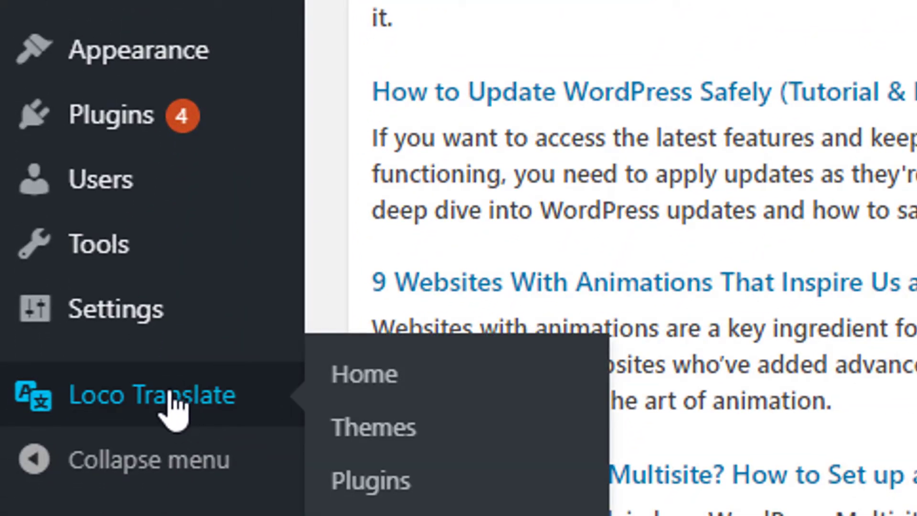
scroll(338, 207, "up", 3)
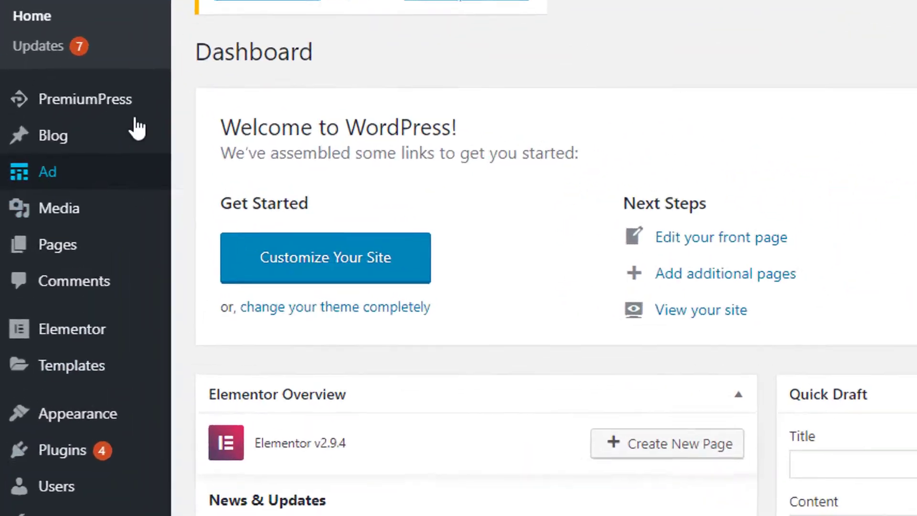
mouse_move(138, 113)
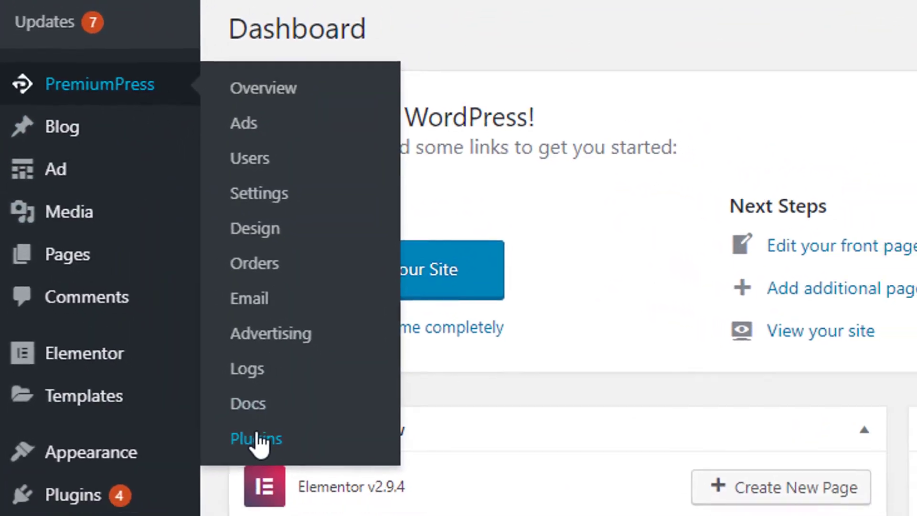
left_click(257, 436)
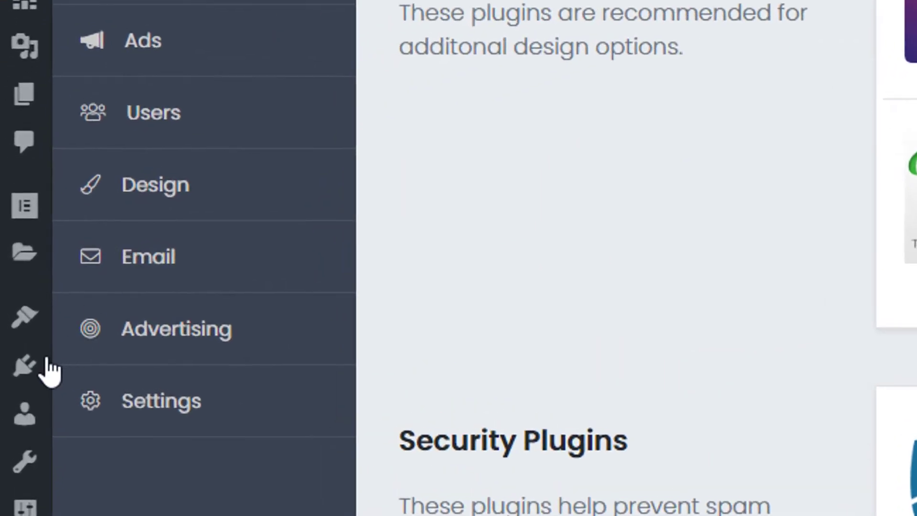
left_click(34, 378)
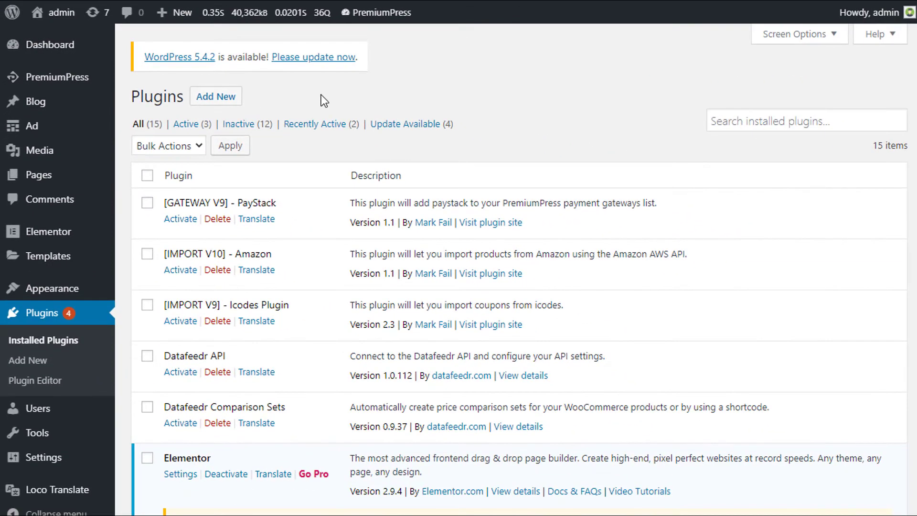
Open Loco Translate's Car Dealer Theme languages list, showing Arabic, German, Japanese and others
left_click(66, 492)
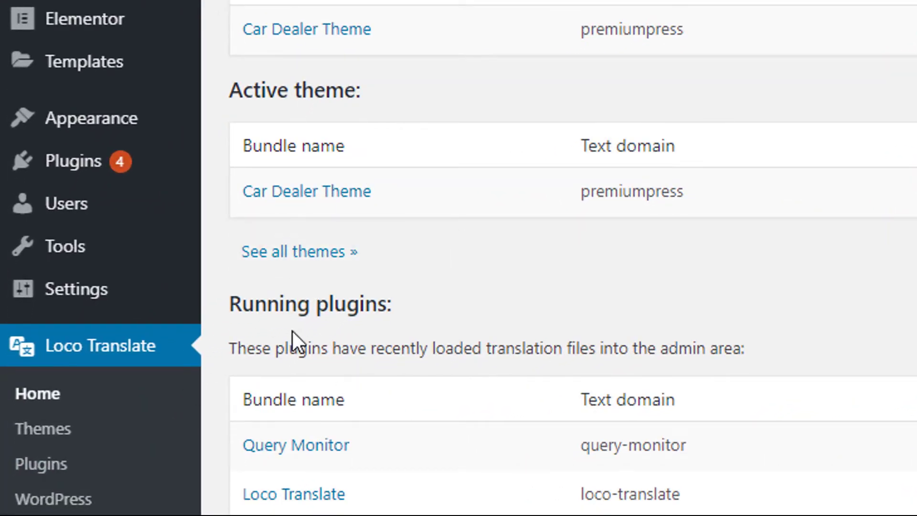
scroll(294, 325, "up", 1)
scroll(296, 316, "down", 1)
left_click(292, 196)
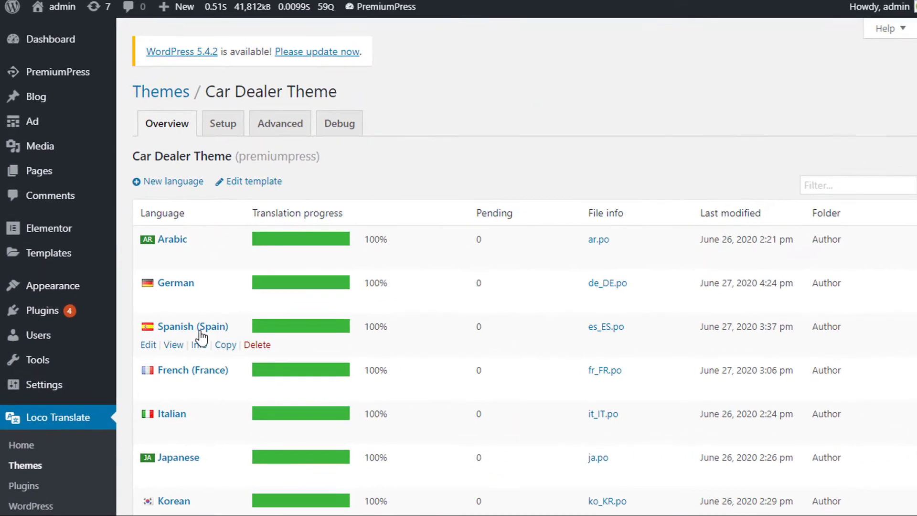
scroll(204, 382, "down", 2)
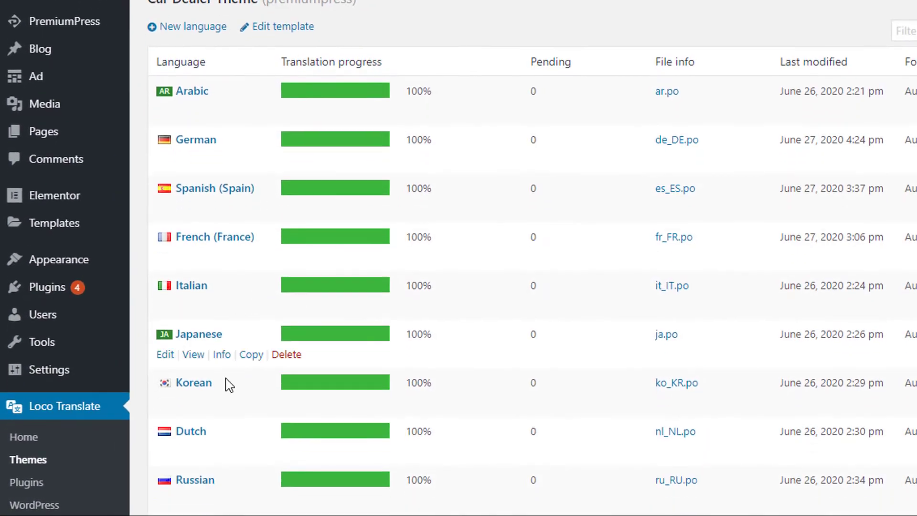
scroll(207, 473, "up", 2)
scroll(211, 470, "down", 2)
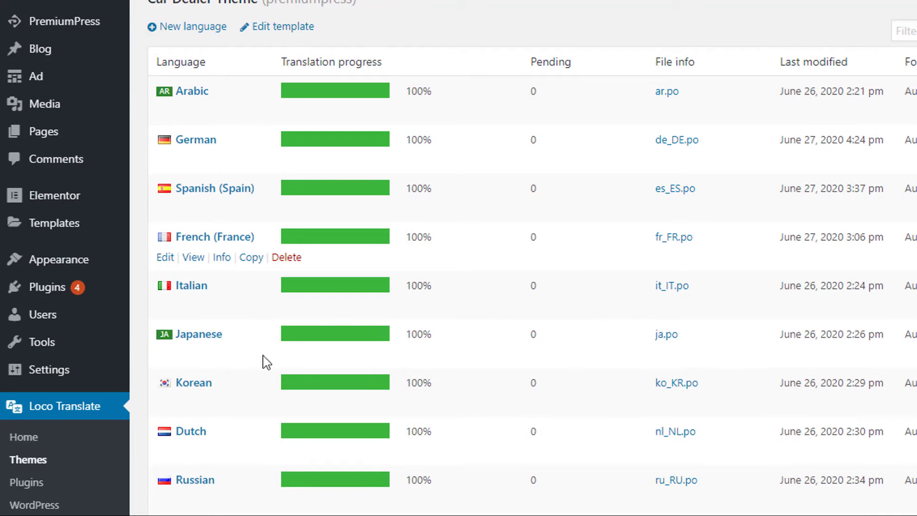
mouse_move(232, 490)
scroll(206, 482, "up", 2)
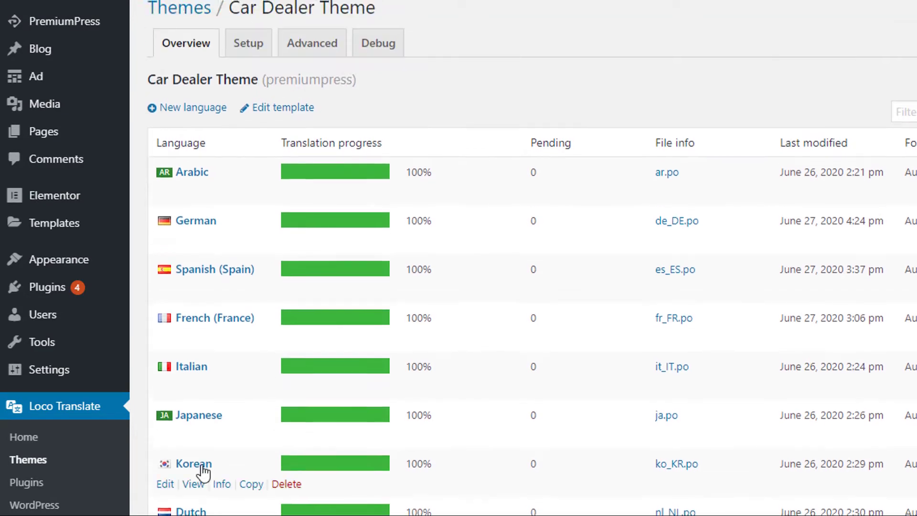
scroll(199, 469, "down", 2)
scroll(241, 389, "up", 3)
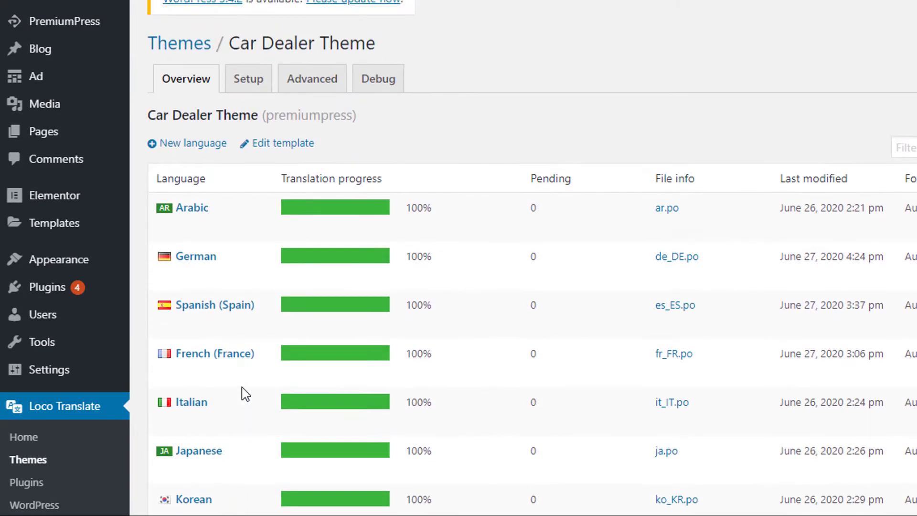
mouse_move(244, 284)
scroll(235, 287, "down", 3)
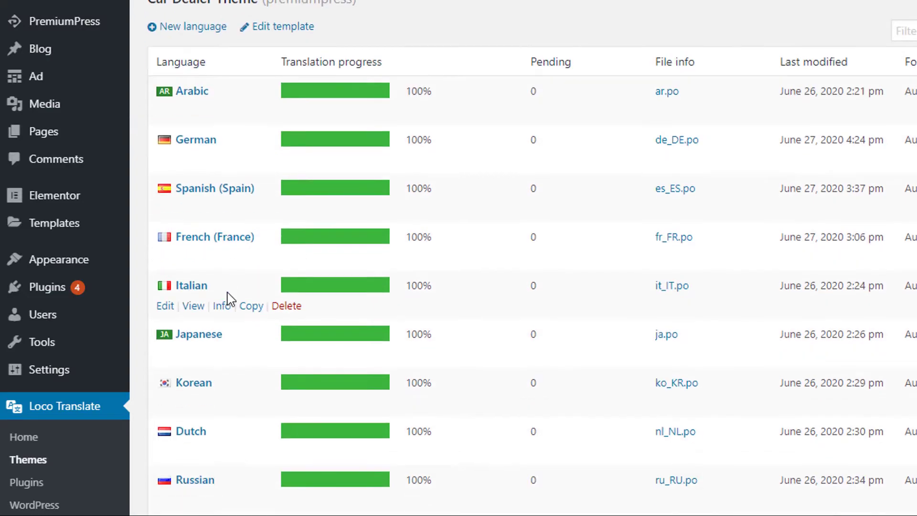
Open the German de_DE.po file, filter for 'home', and select the Home string's German translation
left_click(164, 159)
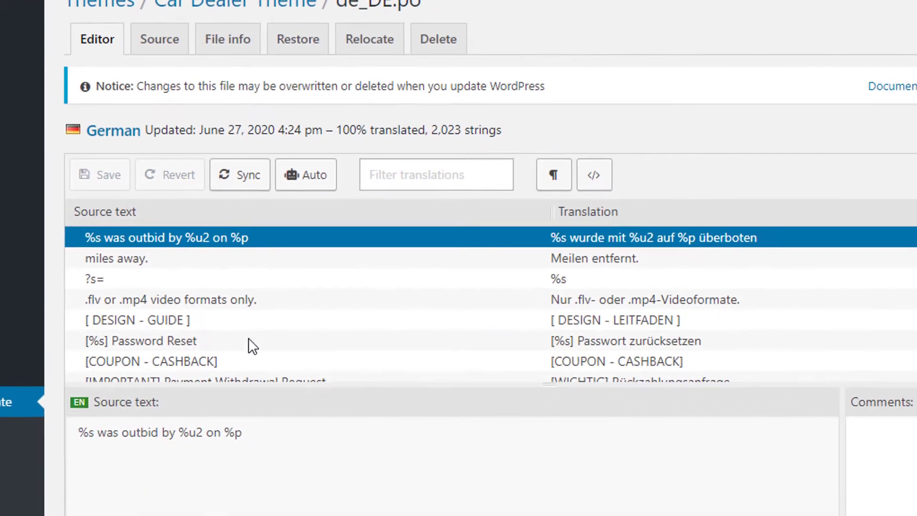
scroll(261, 306, "down", 2)
left_click(379, 184)
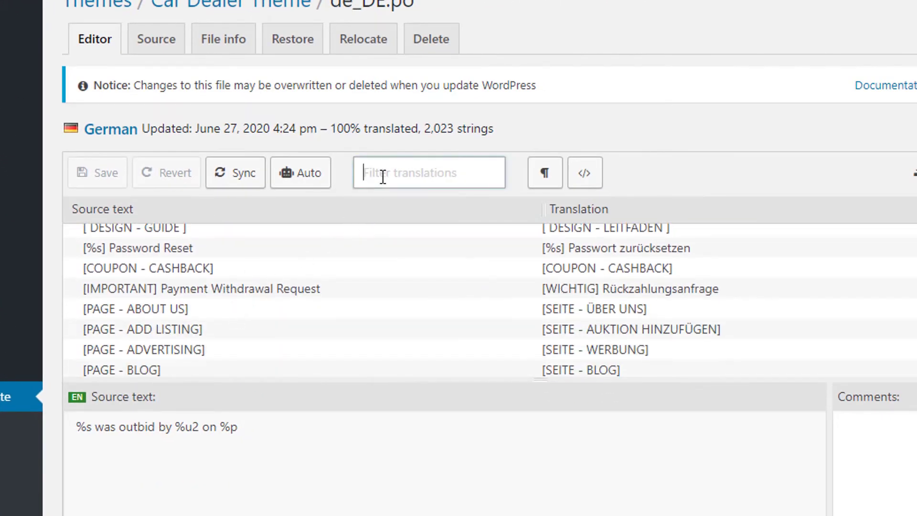
type("home")
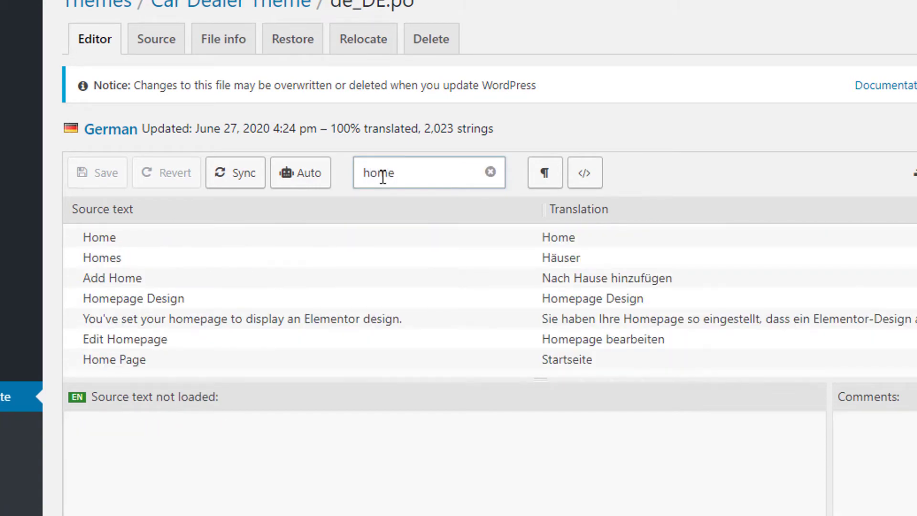
left_click(102, 239)
scroll(205, 380, "down", 3)
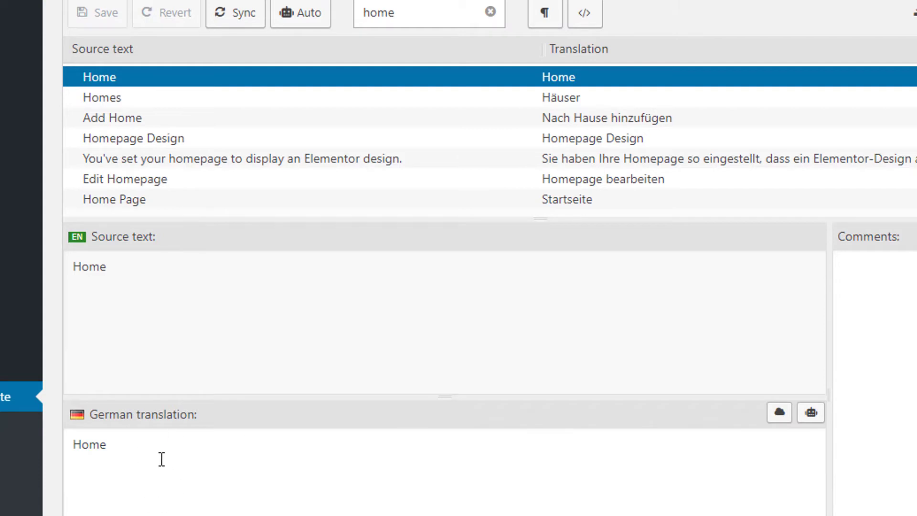
left_click(150, 447)
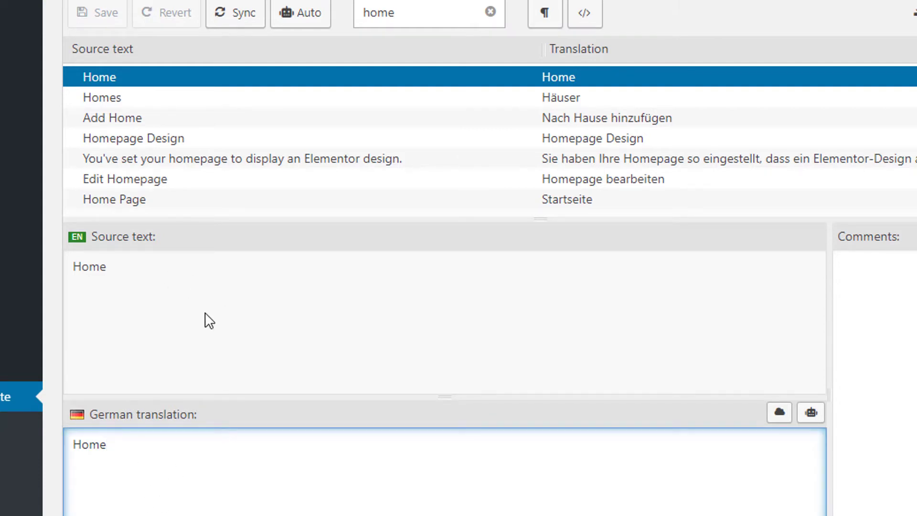
scroll(220, 179, "up", 1)
scroll(400, 166, "up", 3)
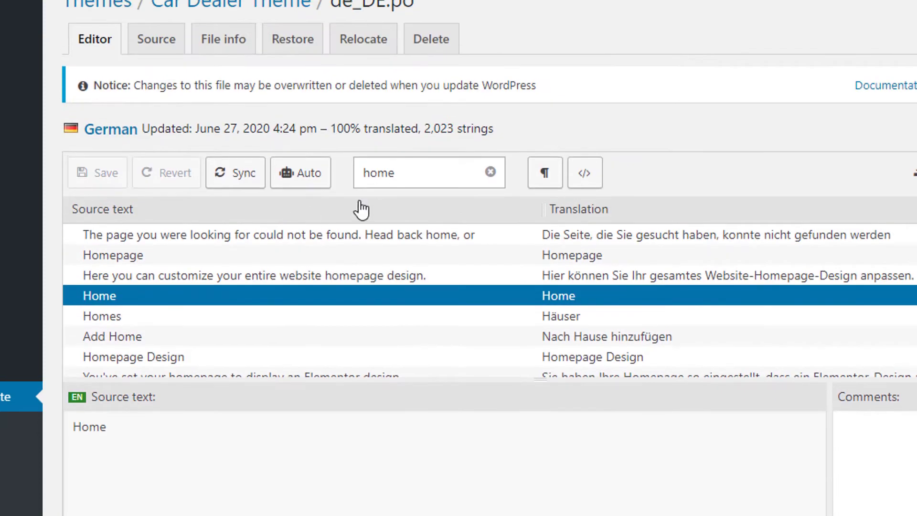
scroll(377, 183, "down", 4)
scroll(382, 145, "down", 1)
scroll(383, 147, "up", 4)
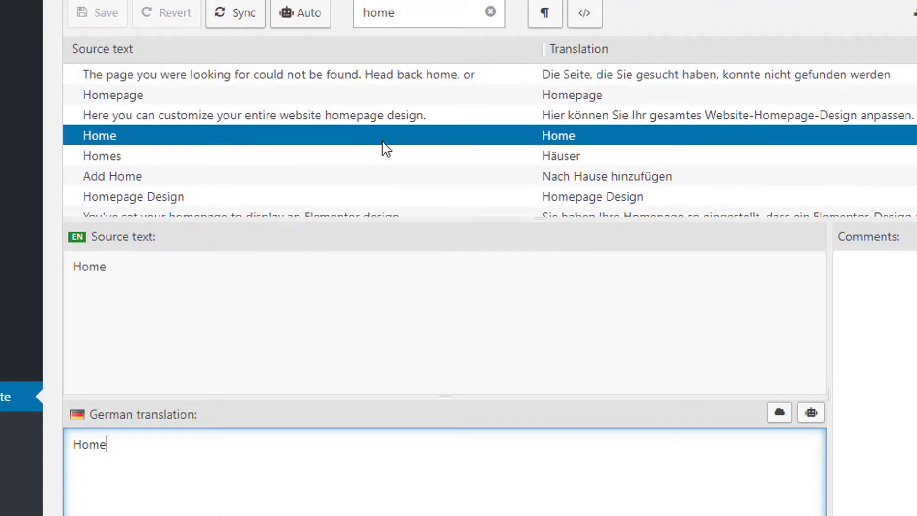
scroll(383, 147, "down", 2)
scroll(370, 195, "down", 1)
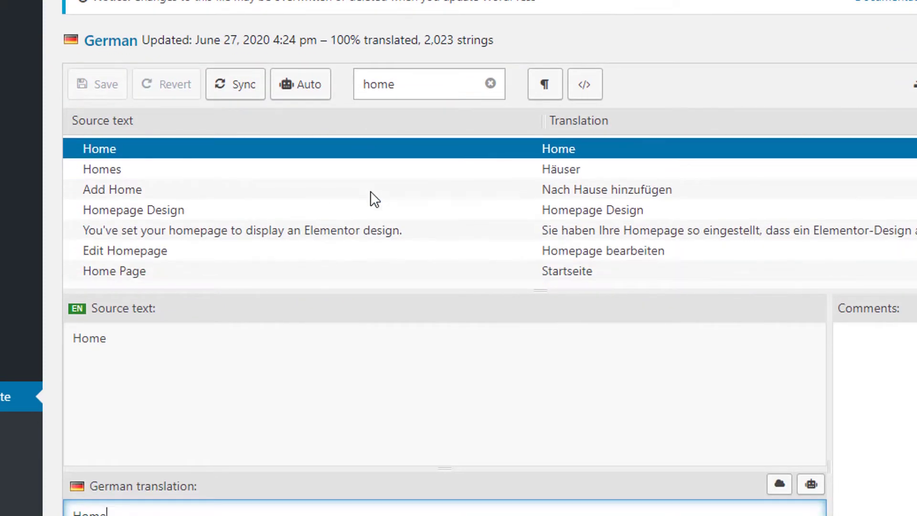
scroll(373, 198, "down", 1)
scroll(334, 142, "up", 1)
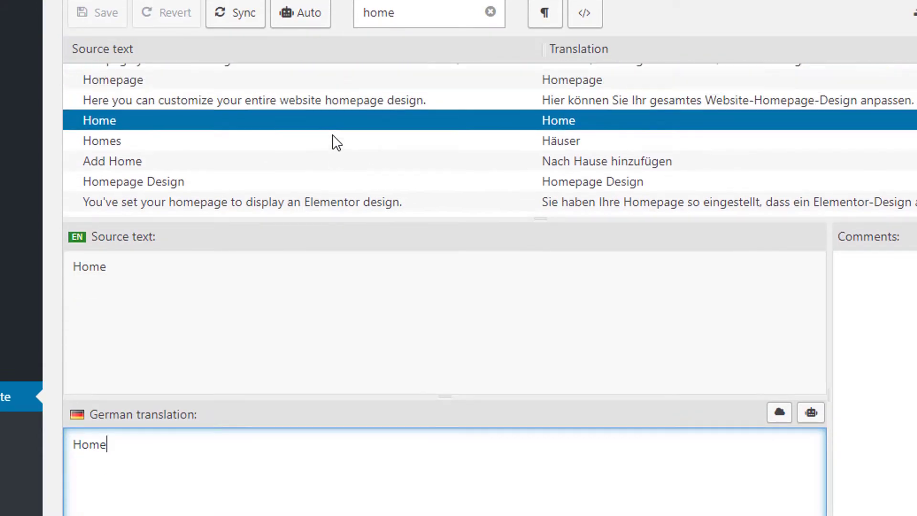
scroll(349, 141, "up", 1)
scroll(362, 139, "up", 1)
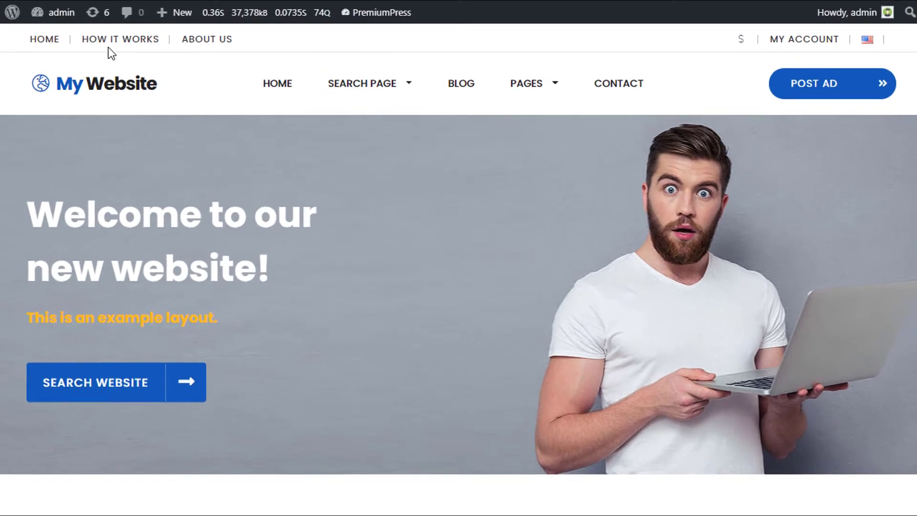
Review the front-end MY ACCOUNT dashboard, then return to the German de_DE.po editor tab
left_click(794, 42)
scroll(275, 252, "down", 5)
scroll(618, 256, "up", 1)
mouse_move(454, 326)
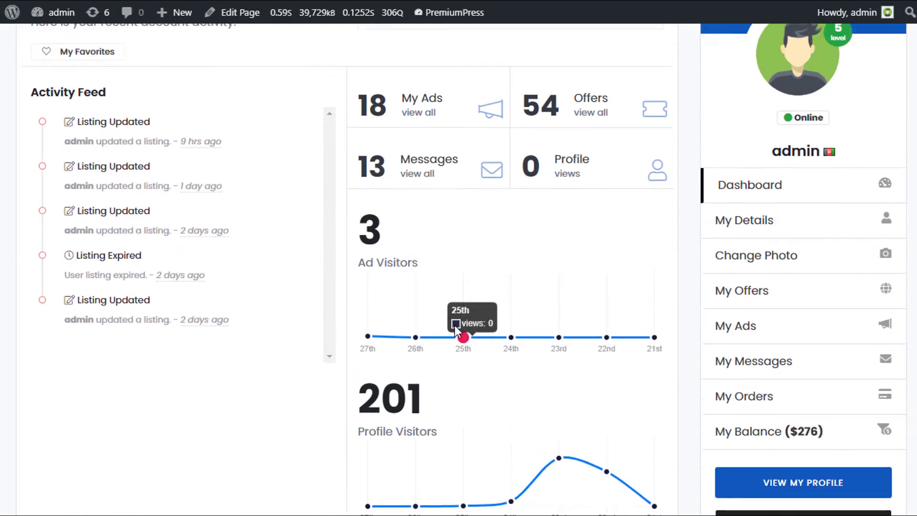
scroll(455, 325, "up", 3)
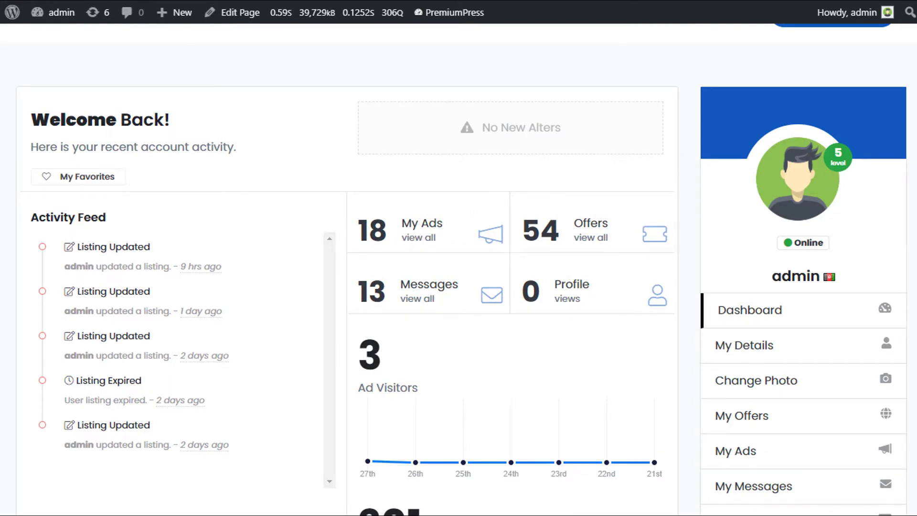
left_click(669, 1)
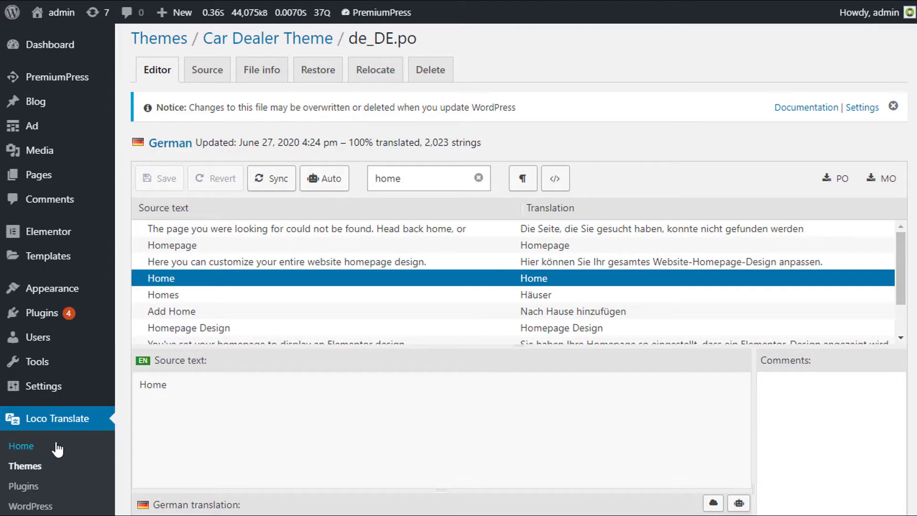
Open the Car Dealer Theme from Loco Translate's Themes list and review its language .po files
left_click(35, 470)
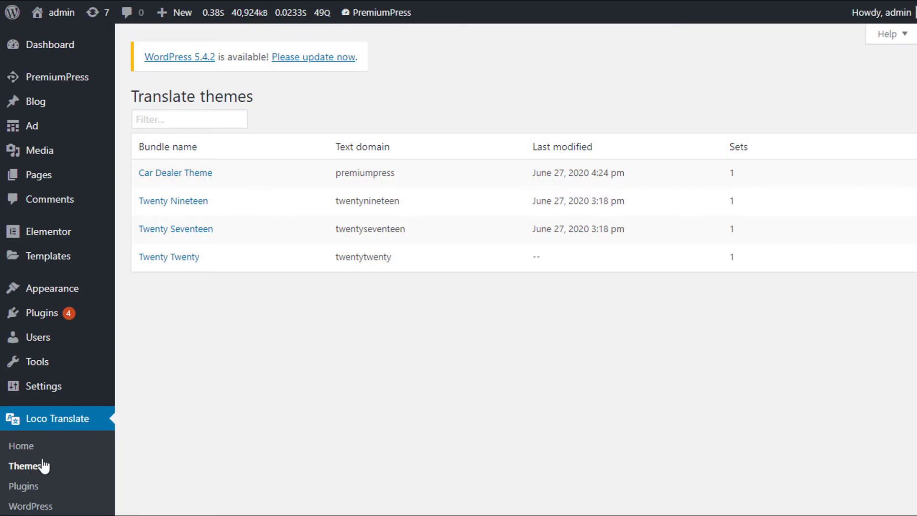
left_click(209, 174)
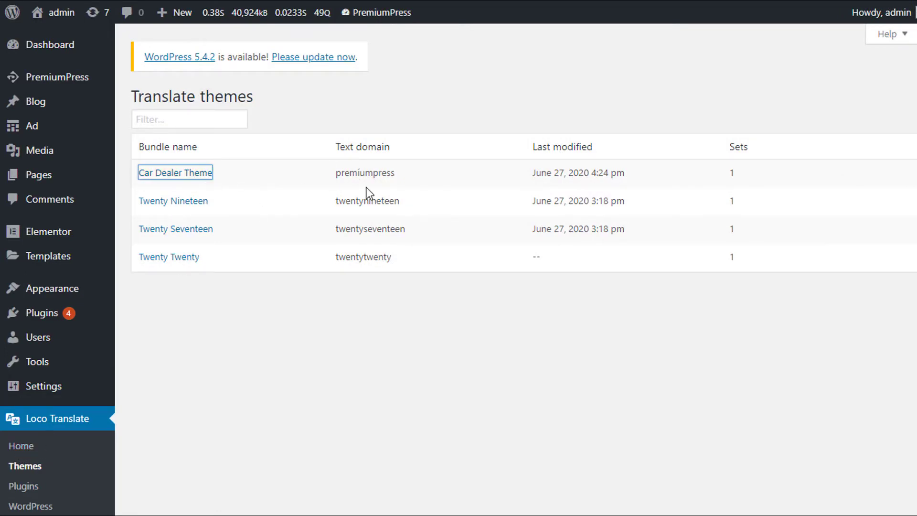
scroll(321, 201, "down", 2)
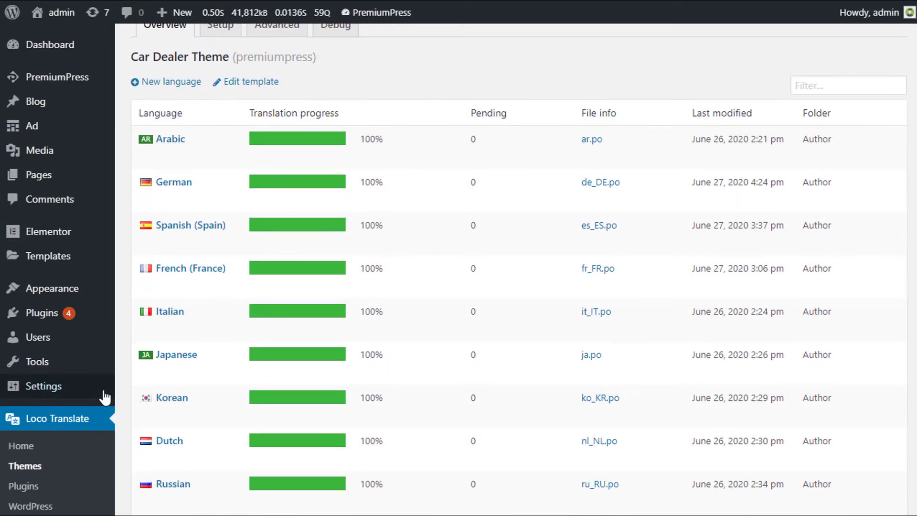
scroll(195, 371, "up", 2)
scroll(193, 263, "down", 2)
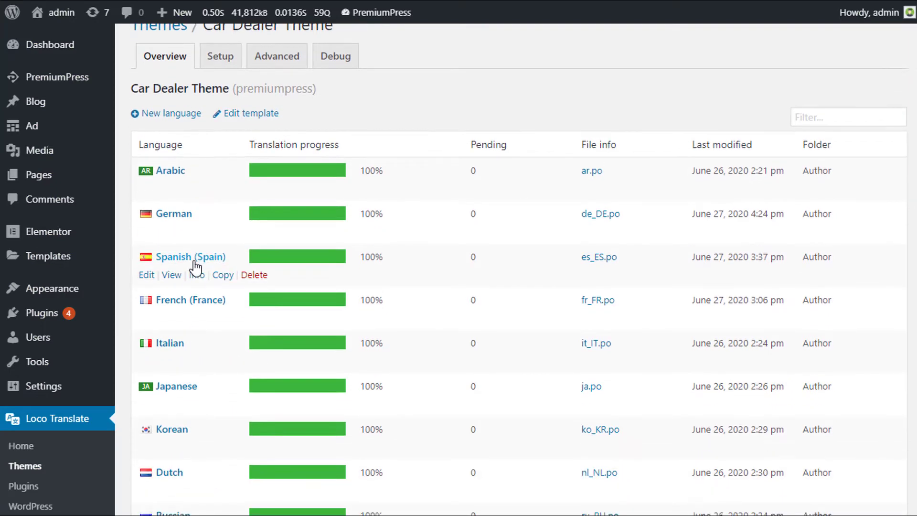
scroll(194, 266, "up", 2)
scroll(195, 259, "down", 2)
scroll(281, 262, "up", 2)
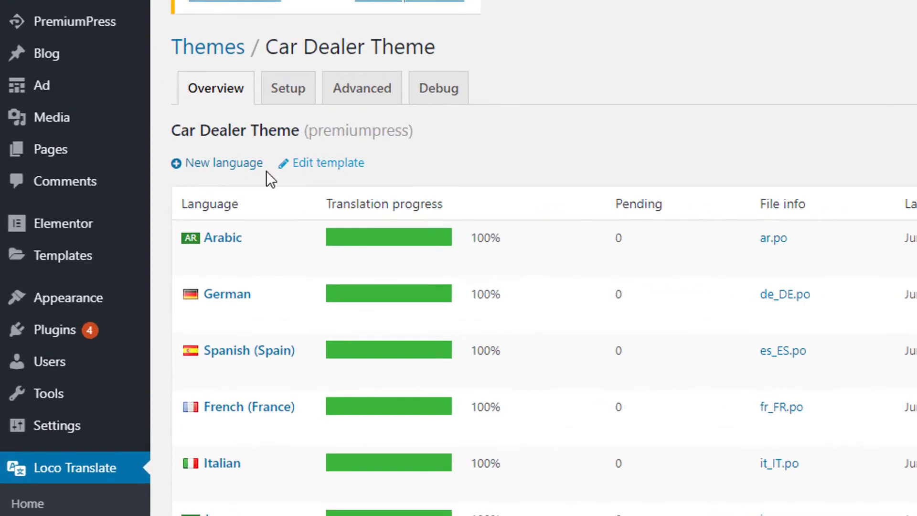
mouse_move(356, 316)
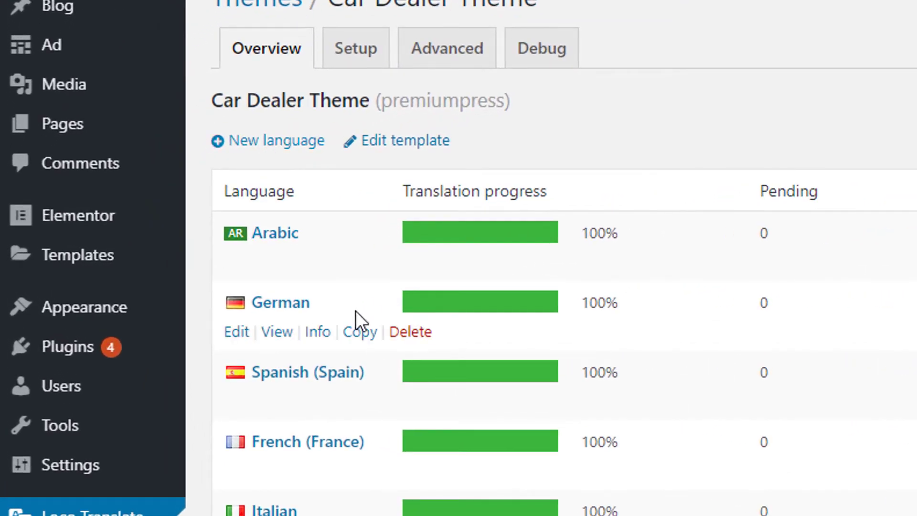
scroll(358, 309, "down", 4)
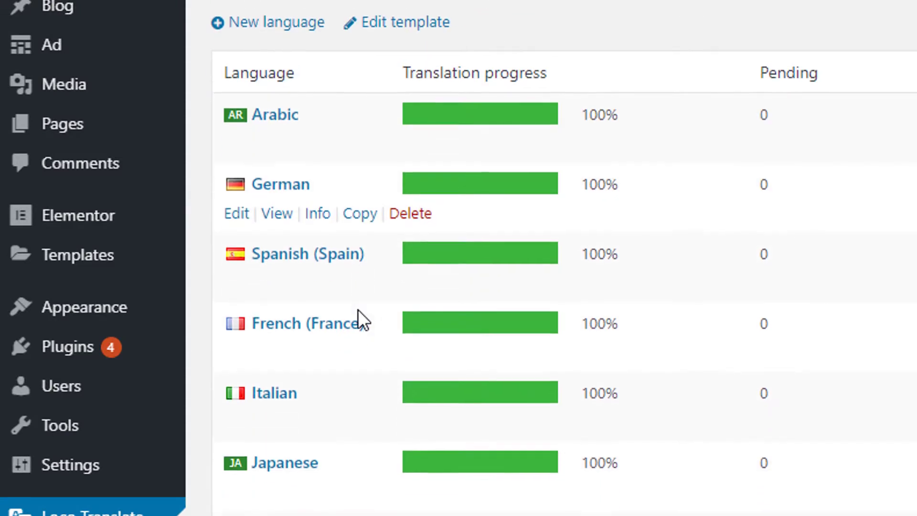
mouse_move(297, 397)
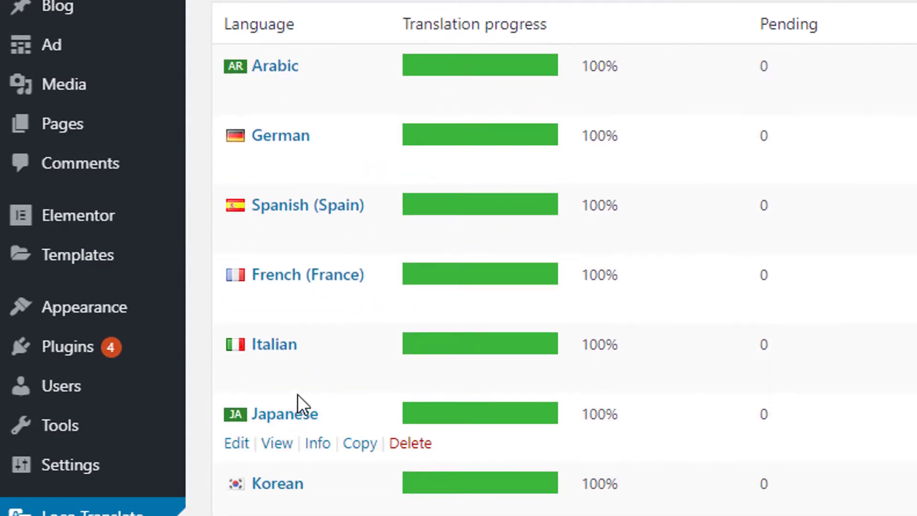
mouse_move(303, 382)
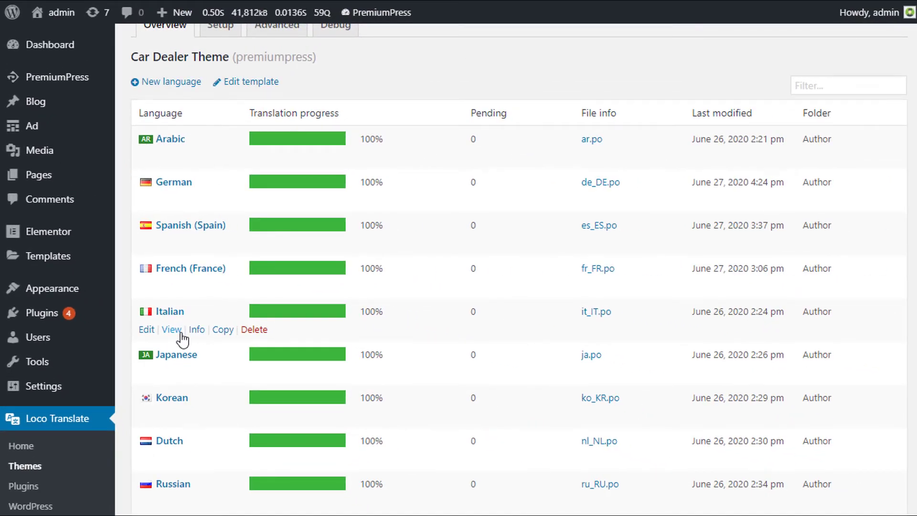
scroll(789, 436, "up", 2)
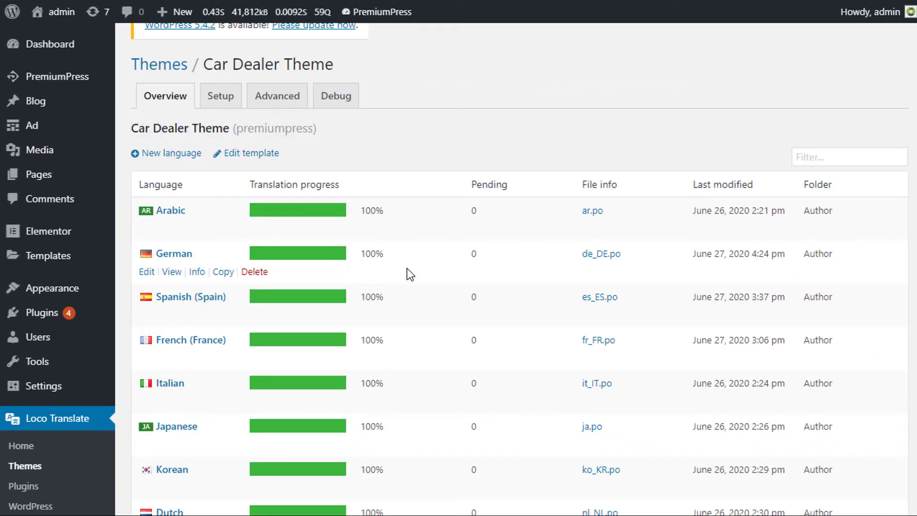
scroll(368, 239, "up", 1)
Start a new language for the Car Dealer Theme in Loco Translate, keeping the languages/loco location
left_click(174, 185)
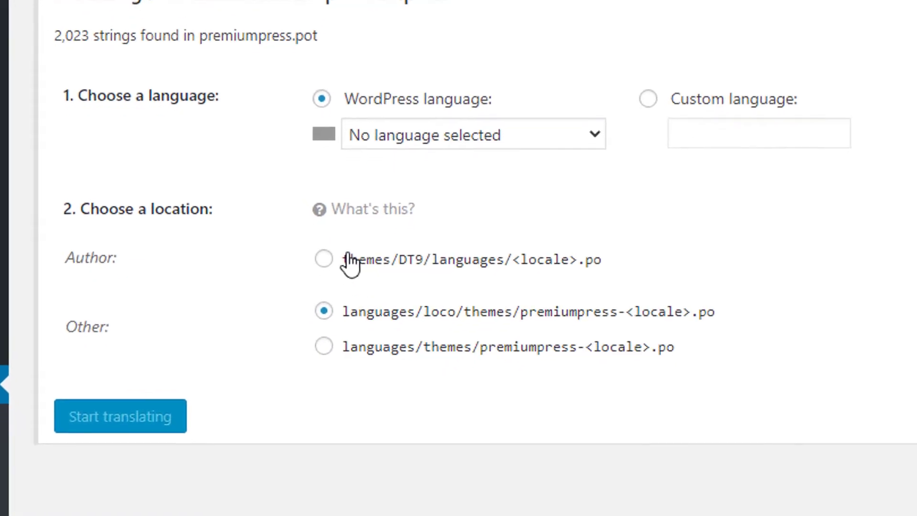
left_click(324, 258)
left_click(324, 311)
left_click_drag(78, 262, 138, 281)
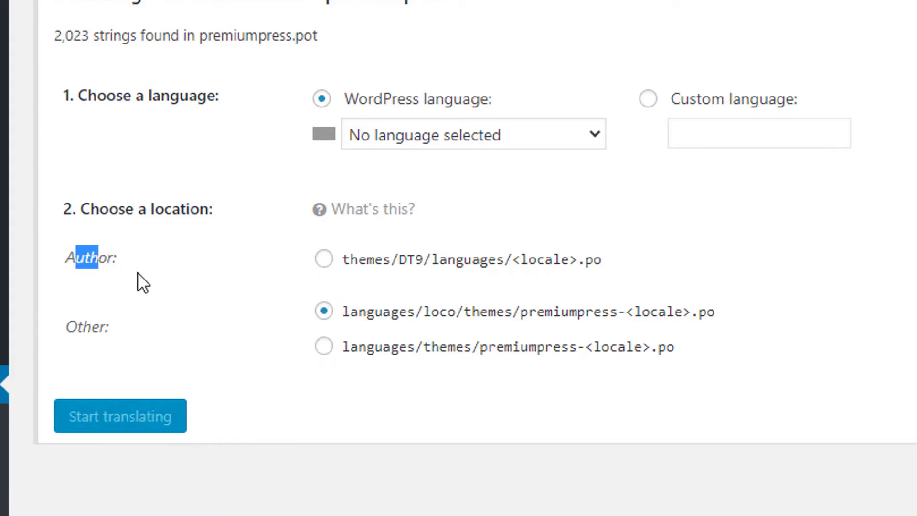
left_click(273, 266)
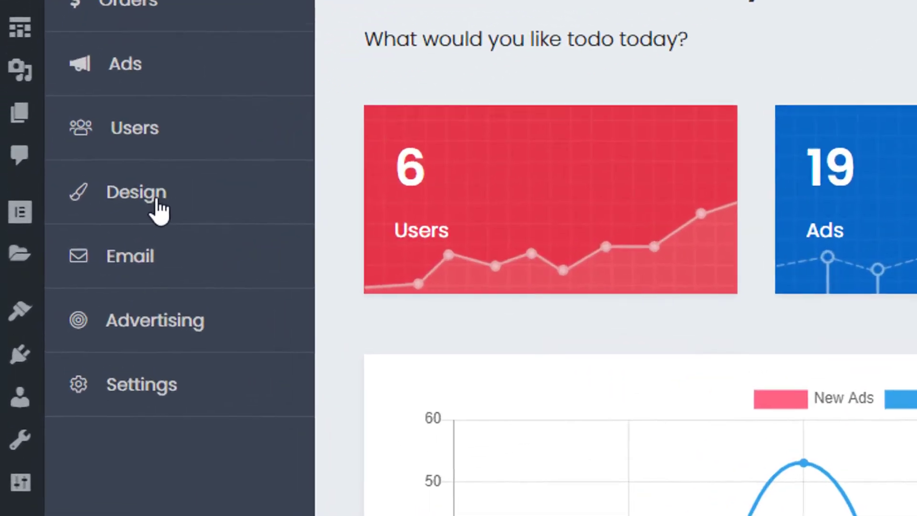
Open the PremiumPress homepage design editor and close the block picker without choosing a block
left_click(90, 228)
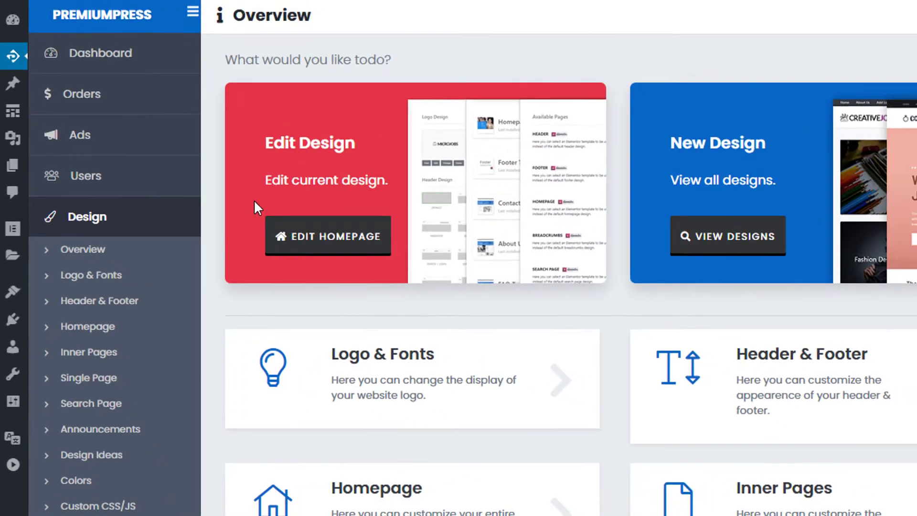
scroll(285, 196, "down", 1)
scroll(296, 210, "up", 1)
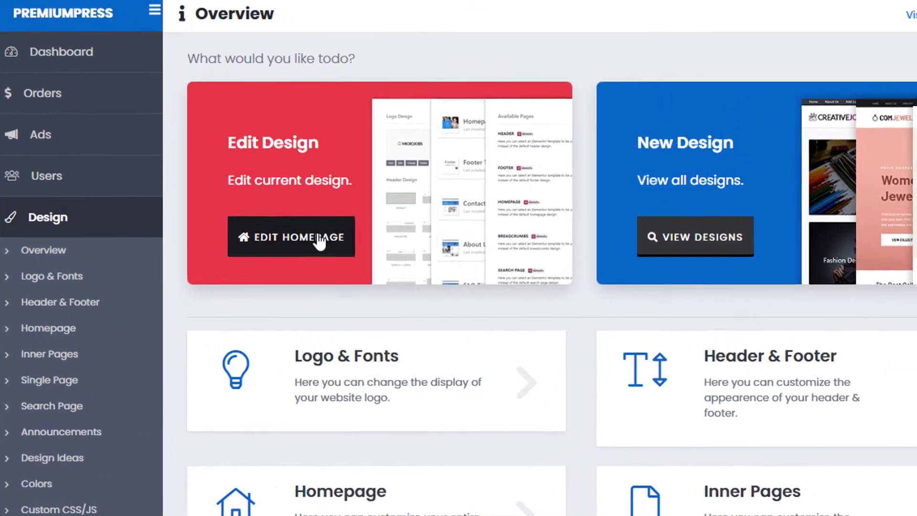
left_click(351, 239)
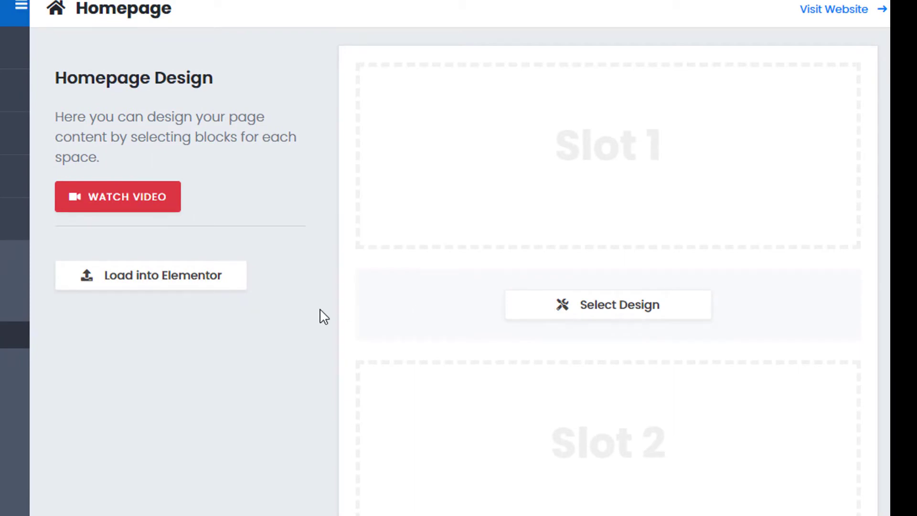
scroll(631, 287, "down", 3)
scroll(557, 287, "up", 3)
left_click(580, 310)
left_click(680, 27)
Install the Pet Classifieds dog photo design from the Pets design ideas
left_click(85, 264)
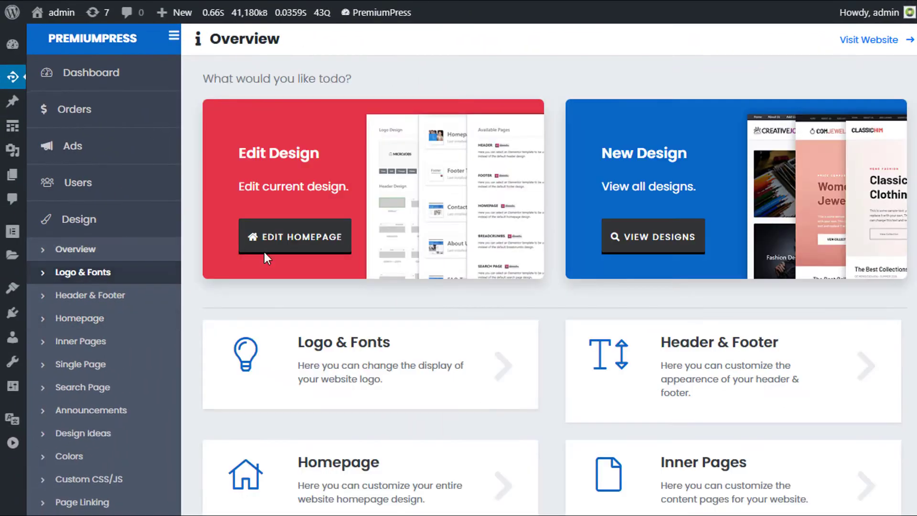
left_click(625, 352)
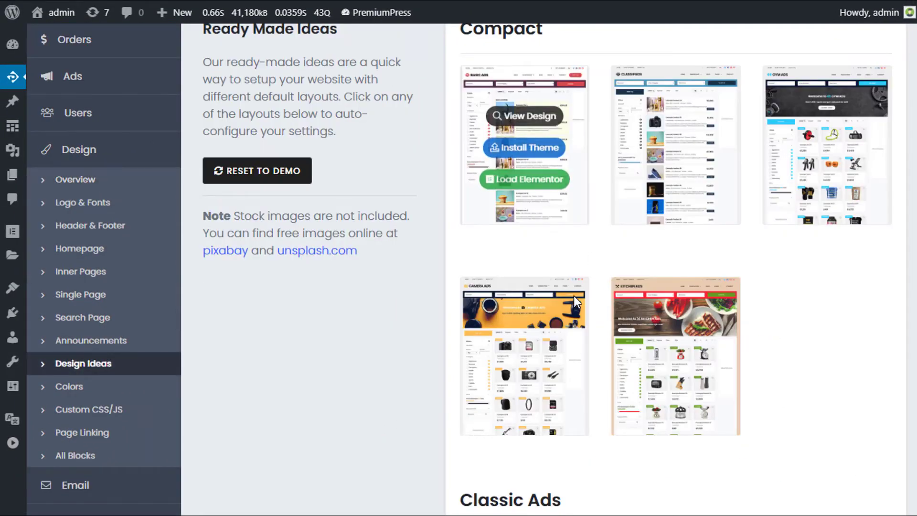
scroll(549, 229, "down", 8)
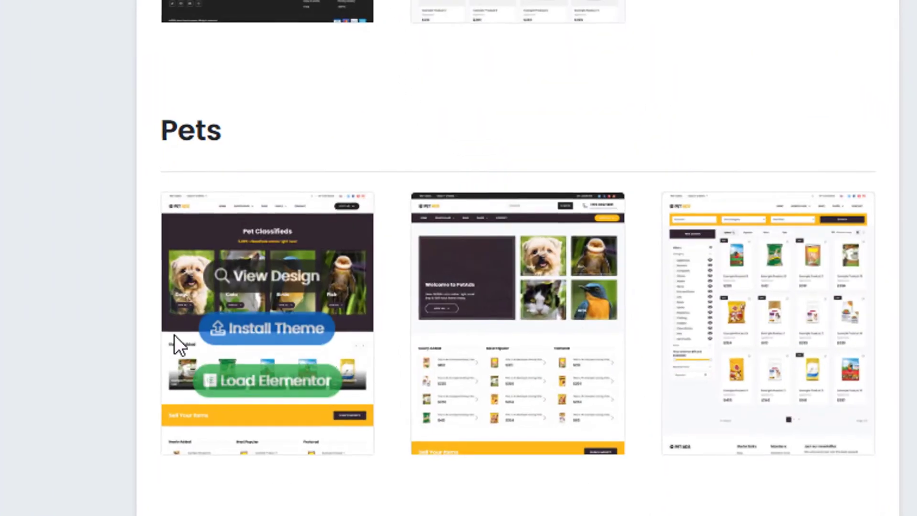
mouse_move(497, 342)
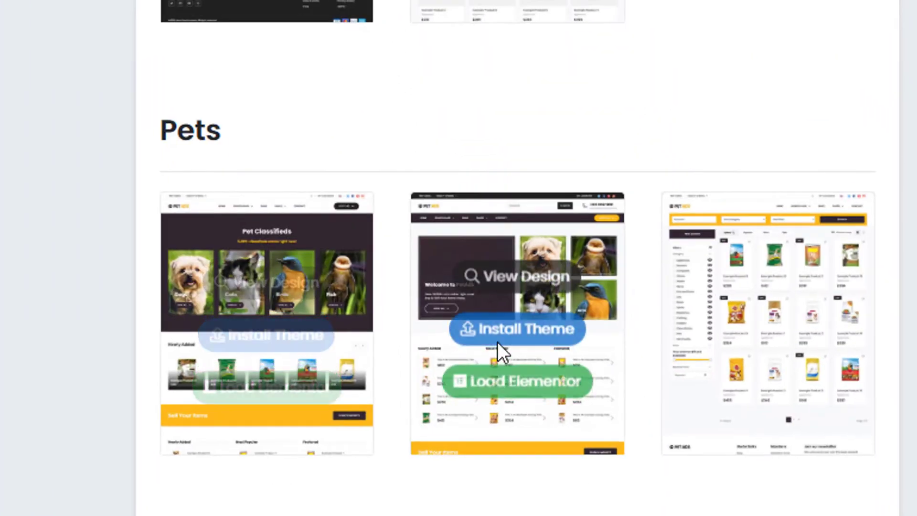
scroll(530, 397, "down", 5)
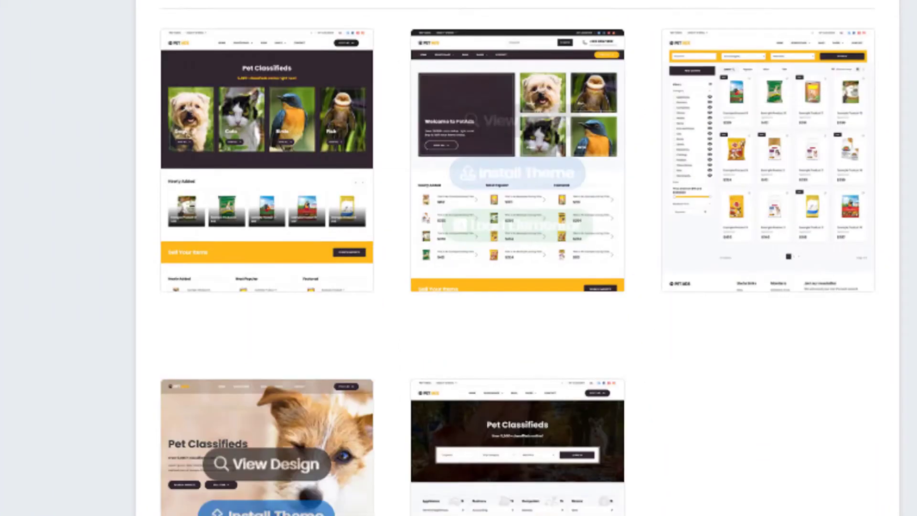
left_click(242, 442)
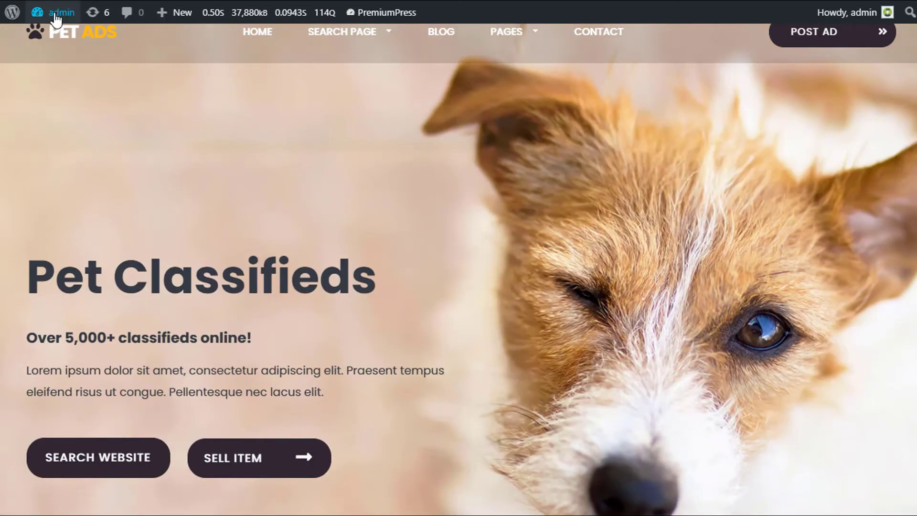
mouse_move(55, 16)
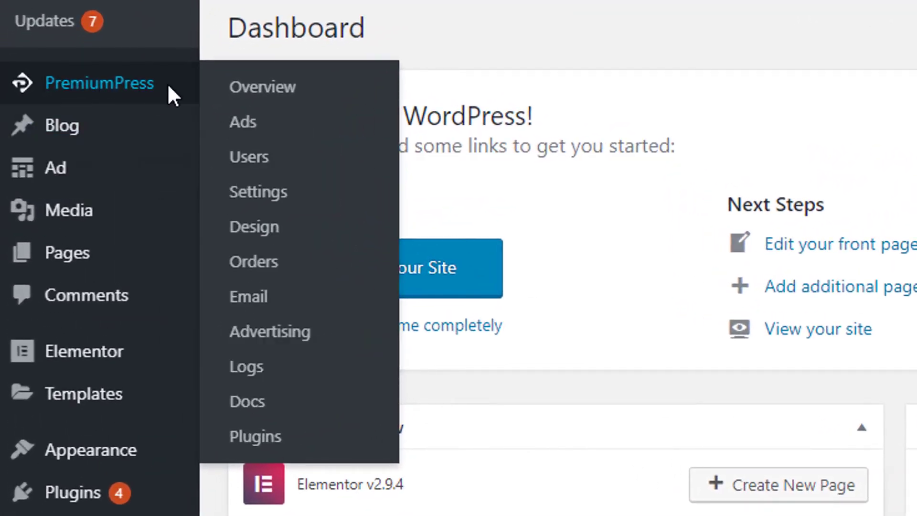
left_click(167, 84)
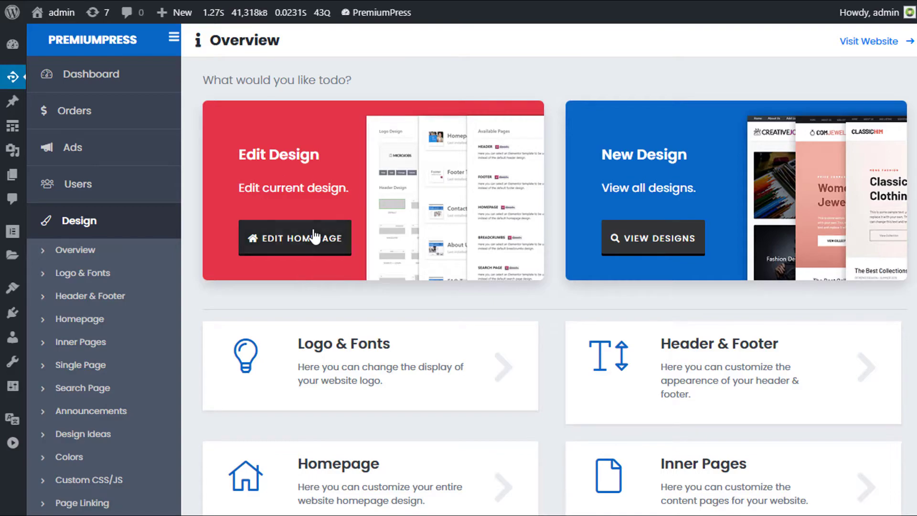
left_click(301, 238)
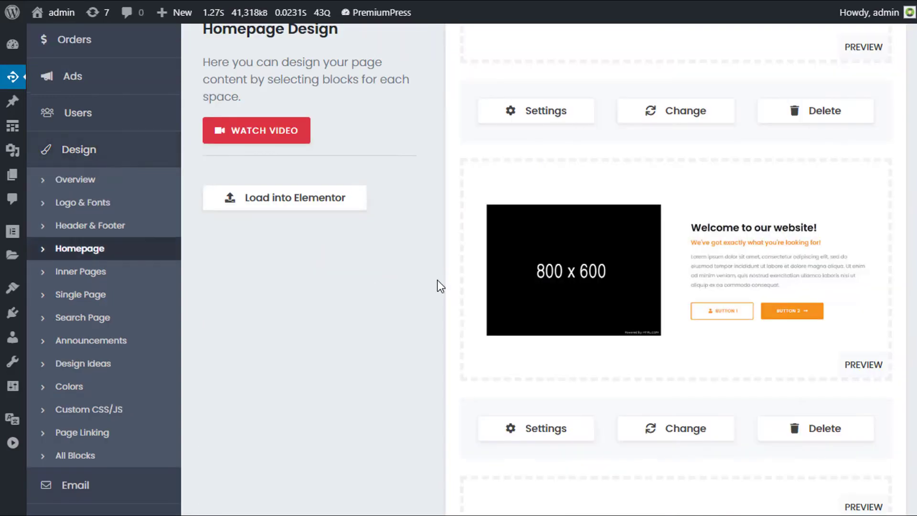
scroll(597, 215, "down", 6)
scroll(596, 269, "down", 3)
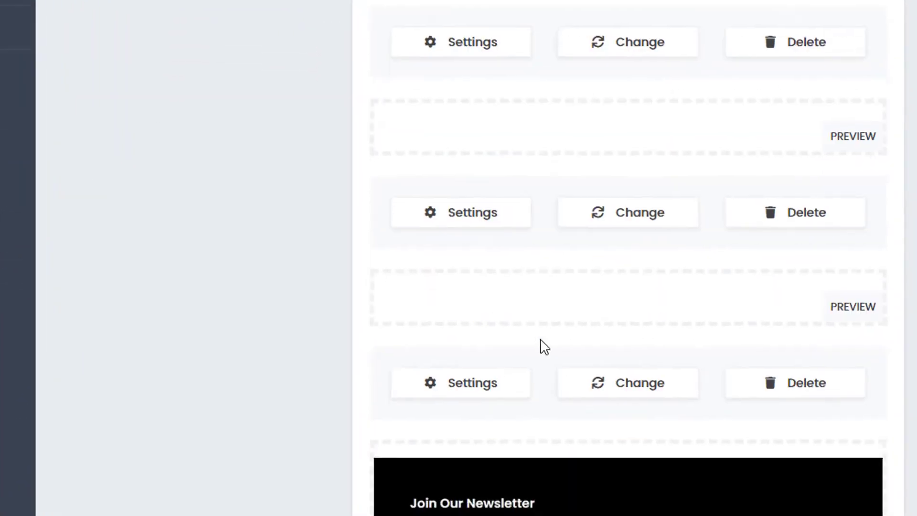
scroll(596, 270, "up", 15)
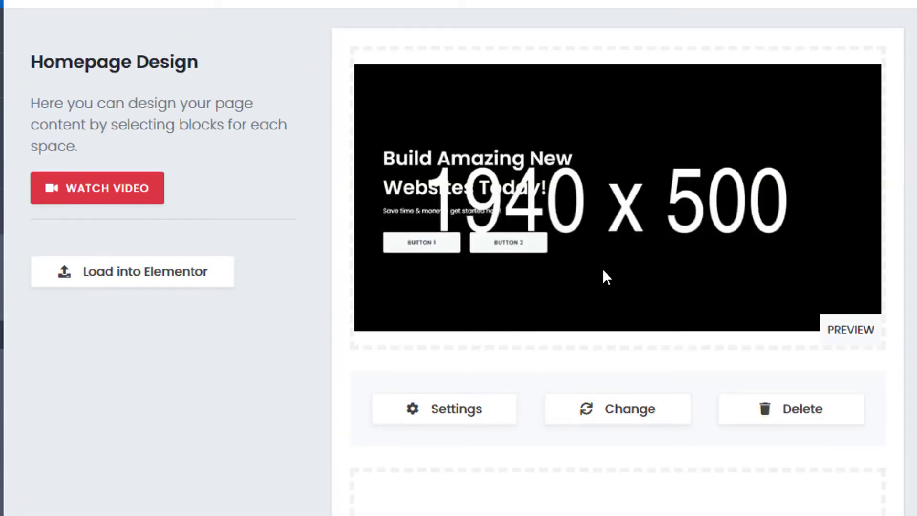
scroll(606, 277, "down", 4)
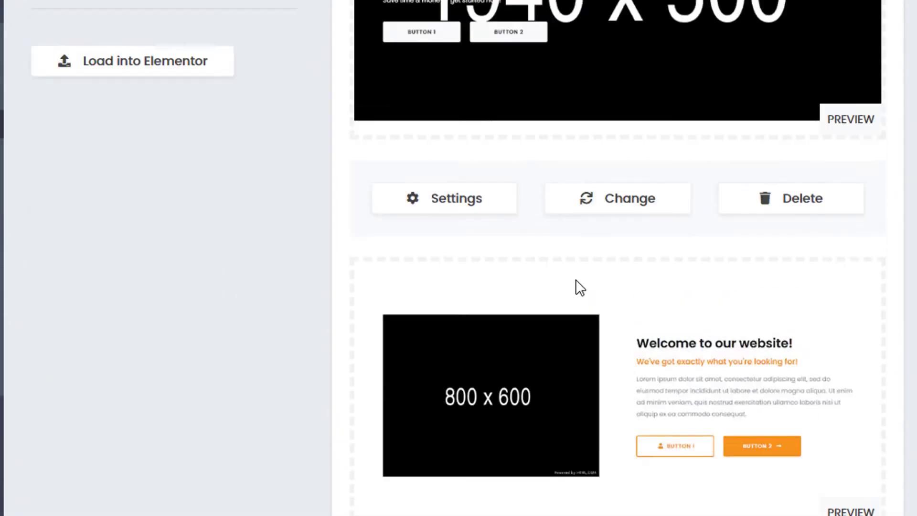
scroll(575, 287, "up", 4)
left_click(457, 412)
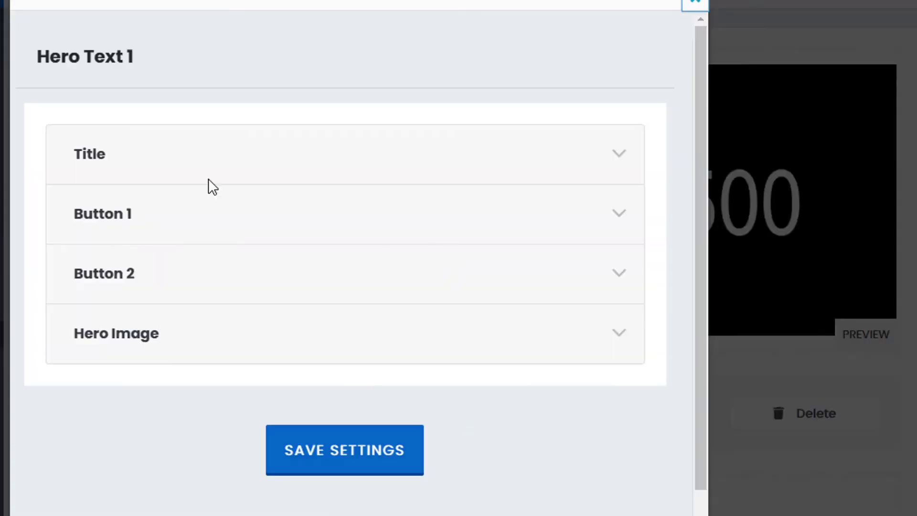
left_click(100, 160)
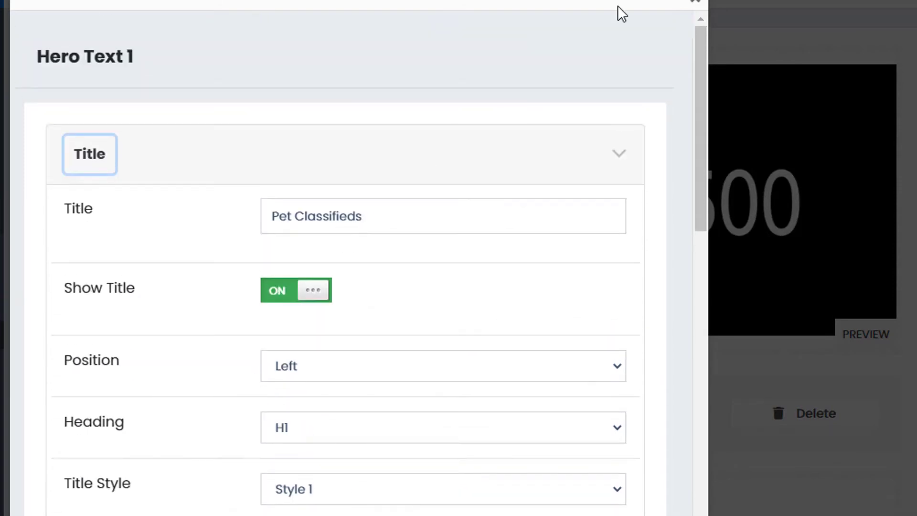
left_click(693, 5)
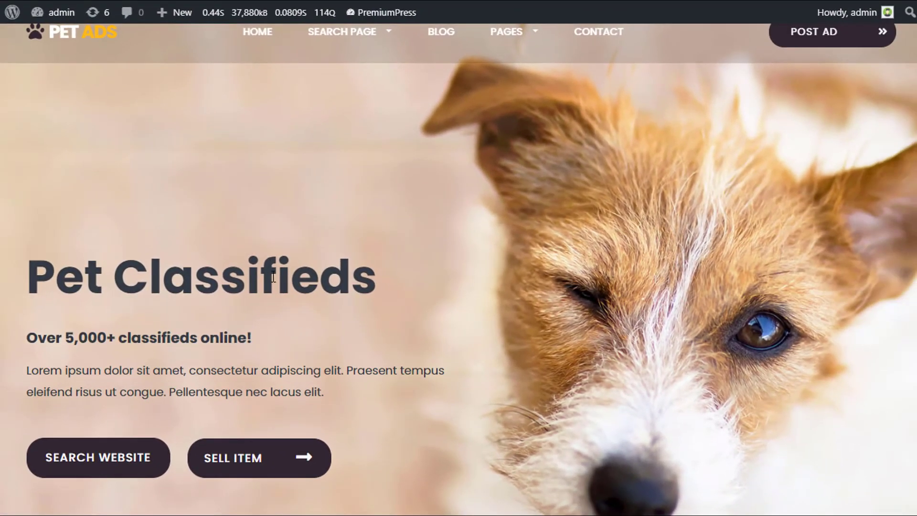
Scroll through the live Pet Ads homepage to review its sections
scroll(272, 267, "down", 3)
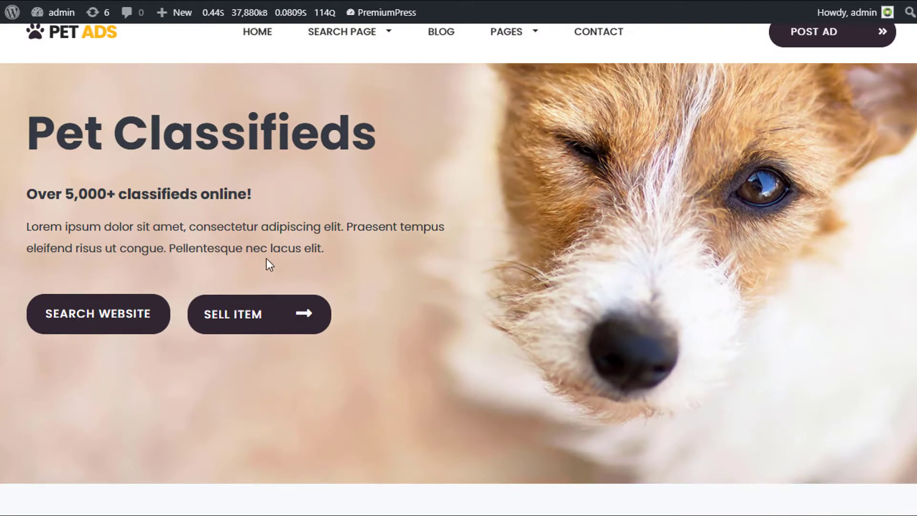
scroll(266, 258, "up", 3)
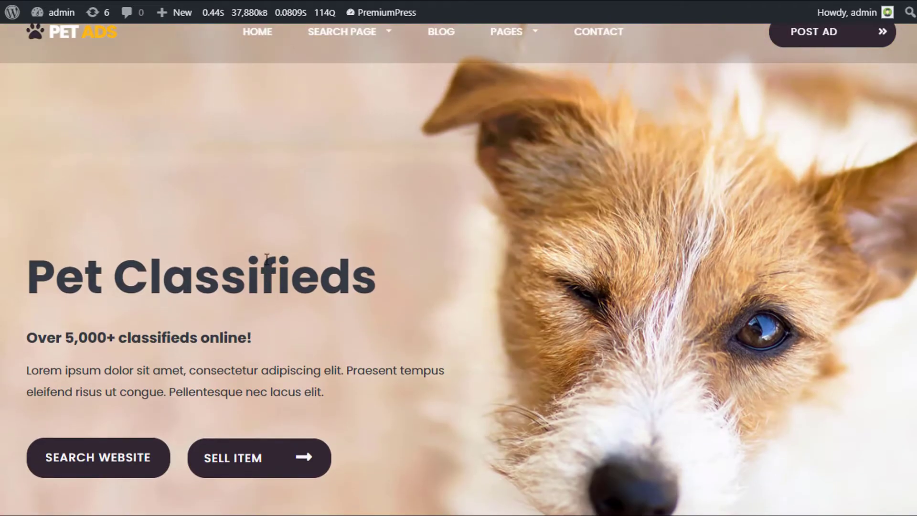
scroll(266, 259, "down", 9)
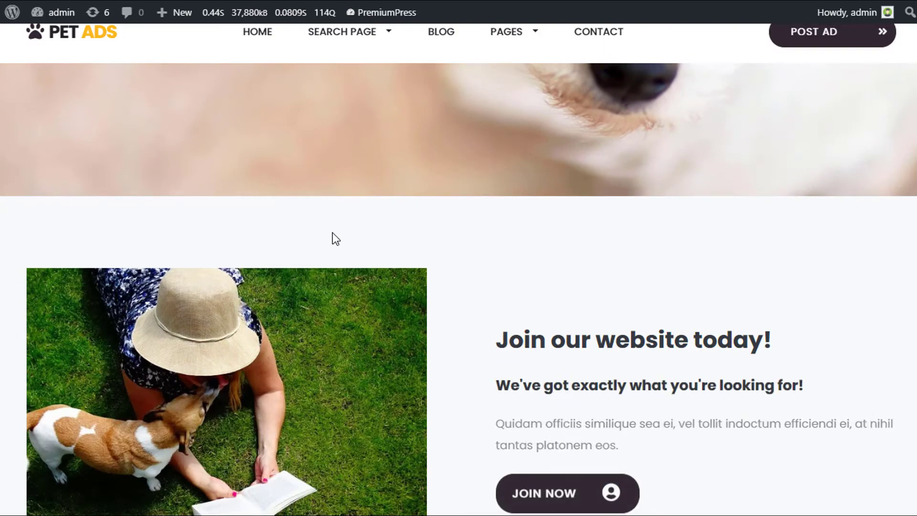
scroll(322, 242, "up", 9)
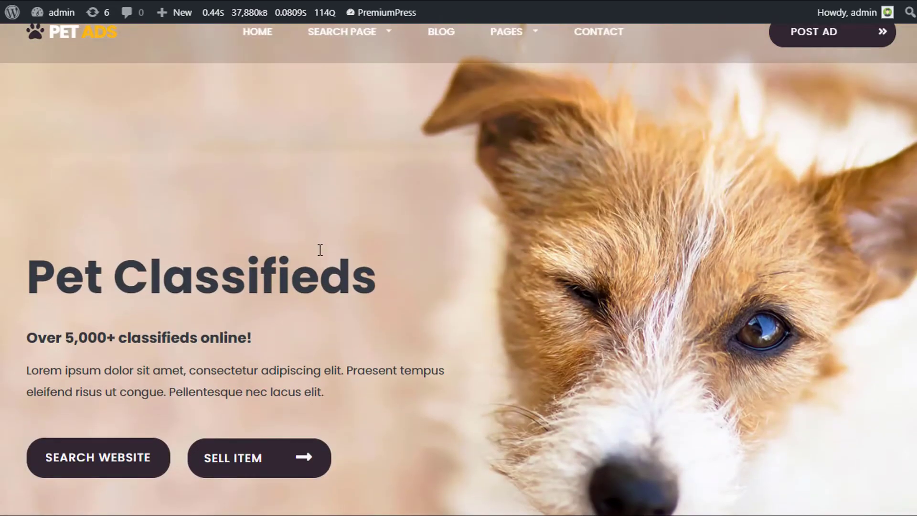
scroll(319, 249, "down", 5)
scroll(322, 248, "up", 5)
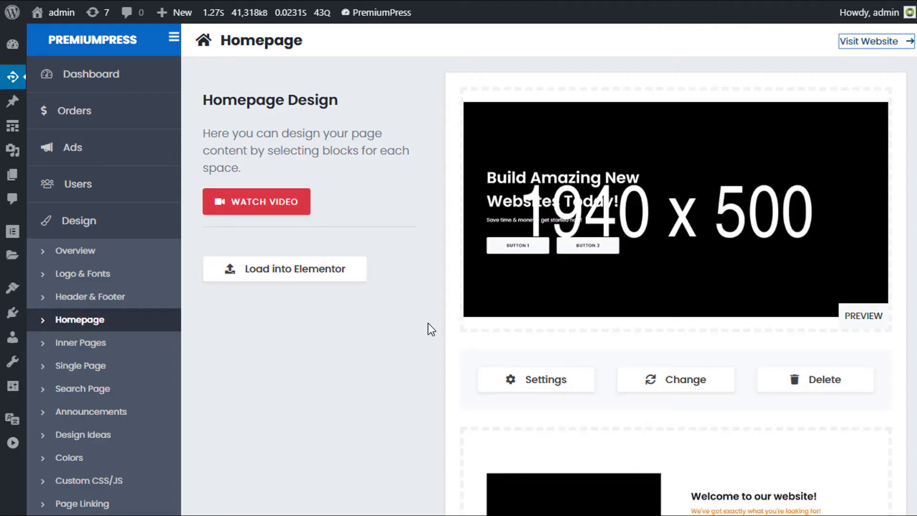
scroll(426, 335, "down", 1)
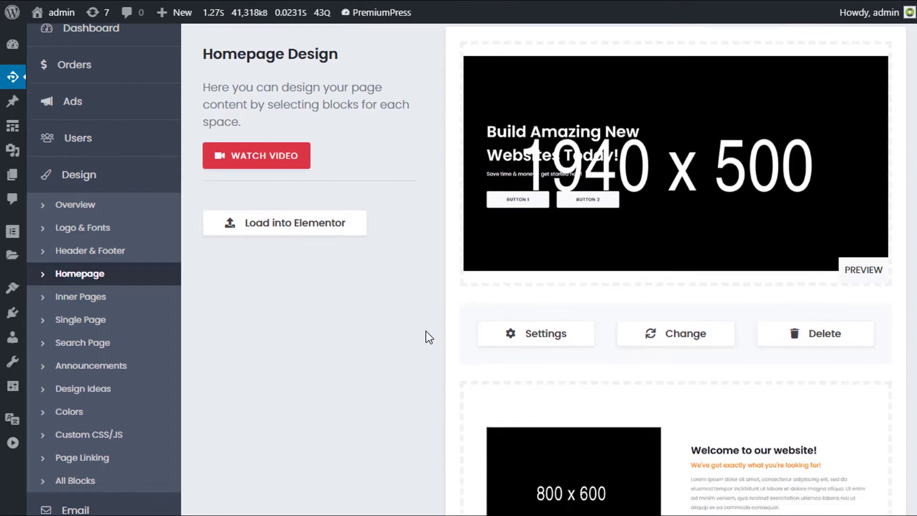
scroll(416, 334, "up", 1)
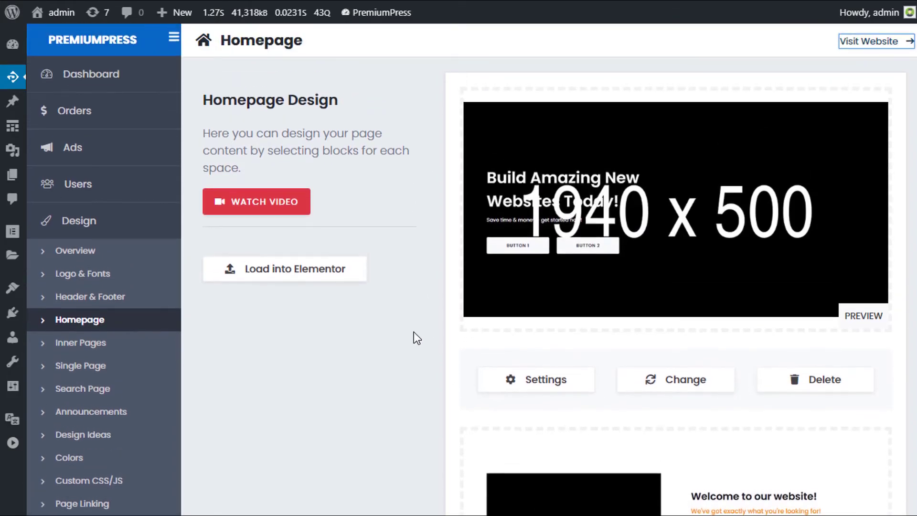
left_click(537, 390)
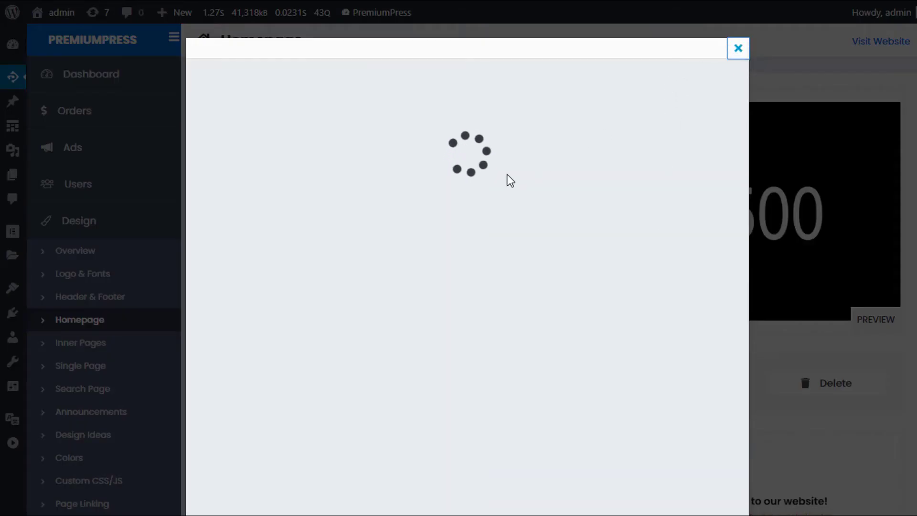
left_click(251, 174)
scroll(317, 260, "down", 3)
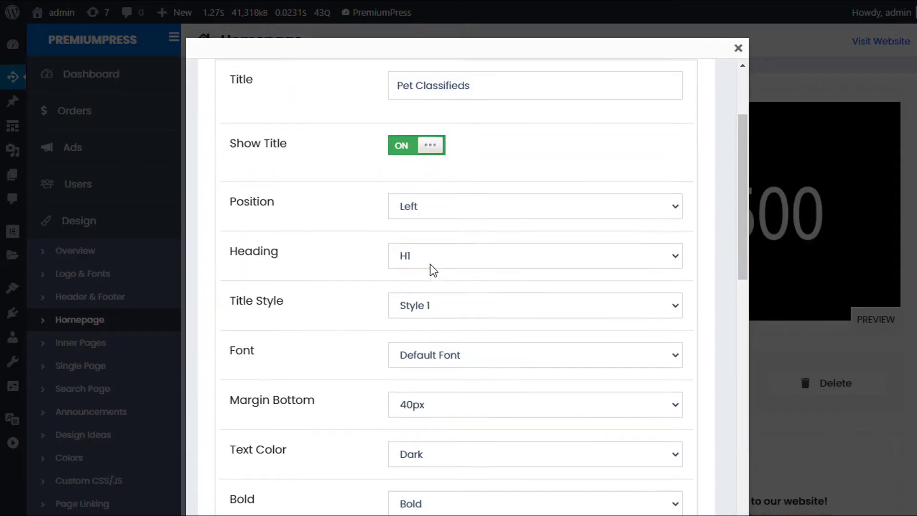
scroll(421, 268, "up", 3)
scroll(363, 369, "down", 2)
scroll(297, 225, "up", 2)
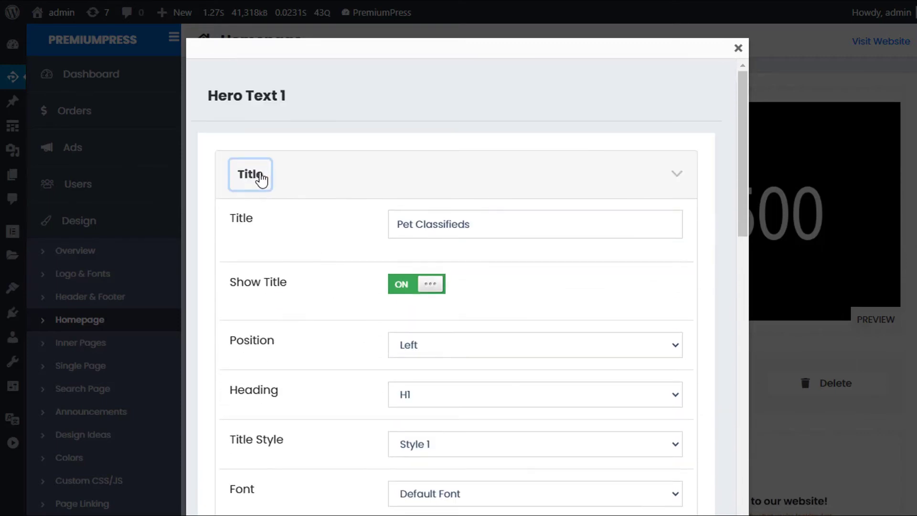
left_click(261, 178)
left_click(252, 177)
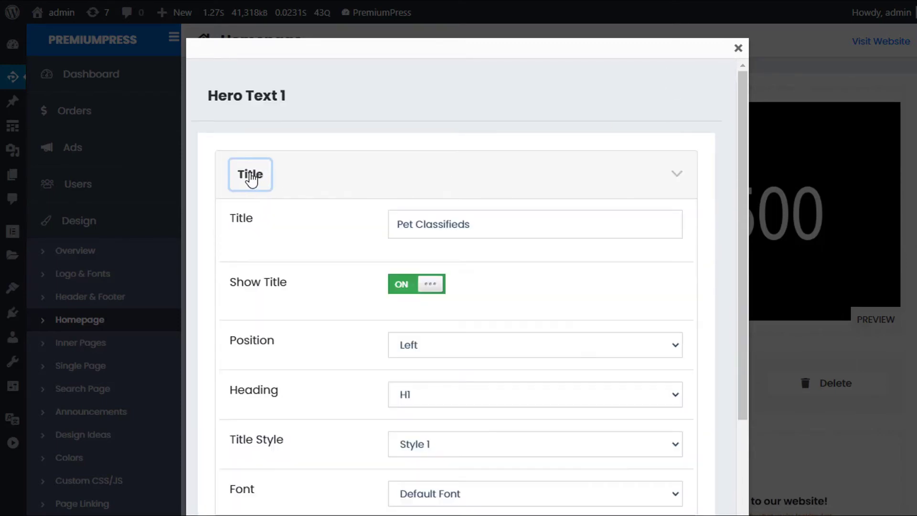
left_click(253, 178)
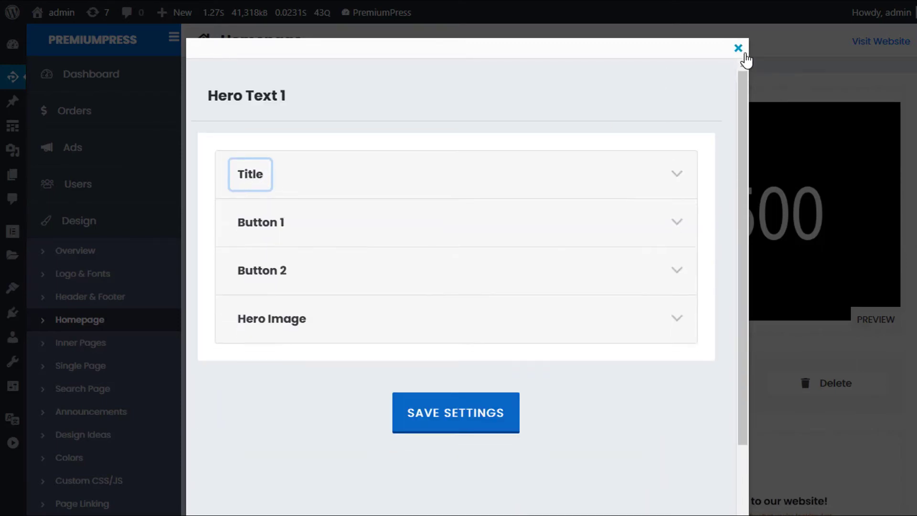
left_click(738, 49)
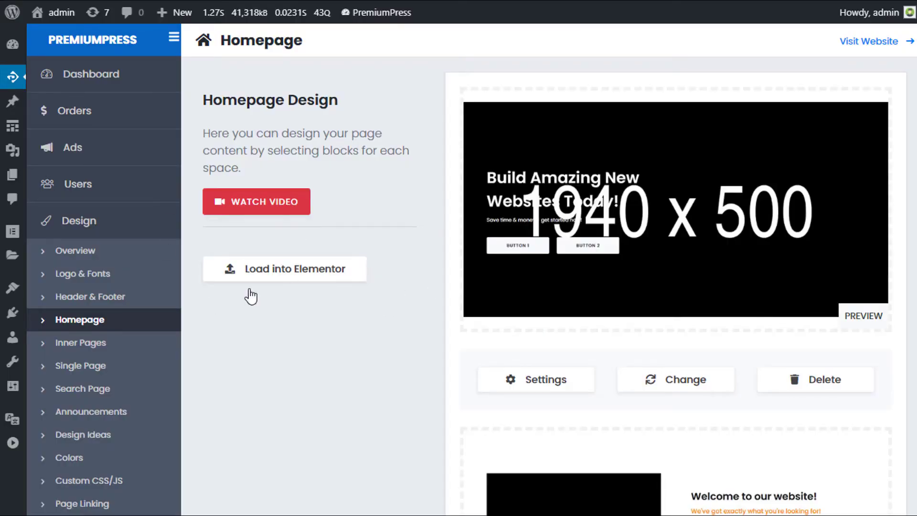
Load the Pet Classifieds homepage design into the Elementor page builder
scroll(386, 308, "down", 2)
scroll(478, 288, "up", 2)
scroll(571, 341, "down", 10)
scroll(568, 339, "up", 10)
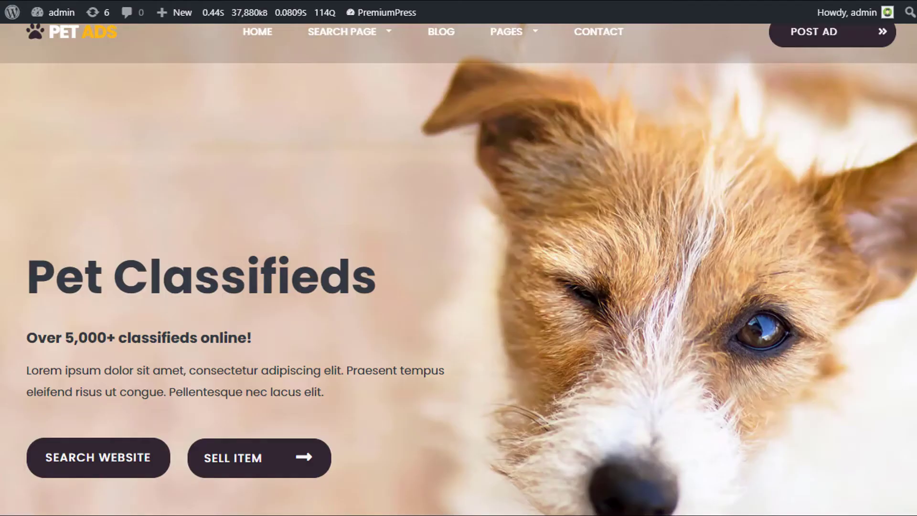
scroll(485, 265, "down", 12)
scroll(429, 383, "up", 8)
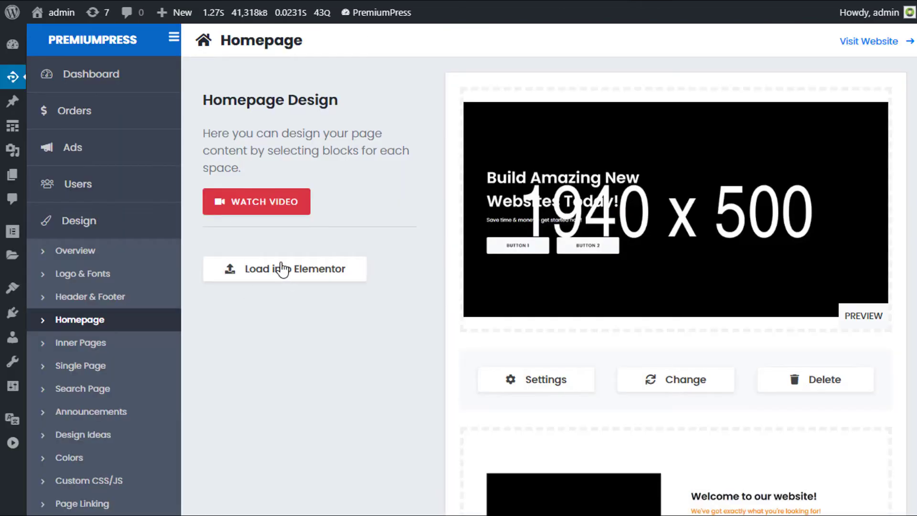
left_click(283, 269)
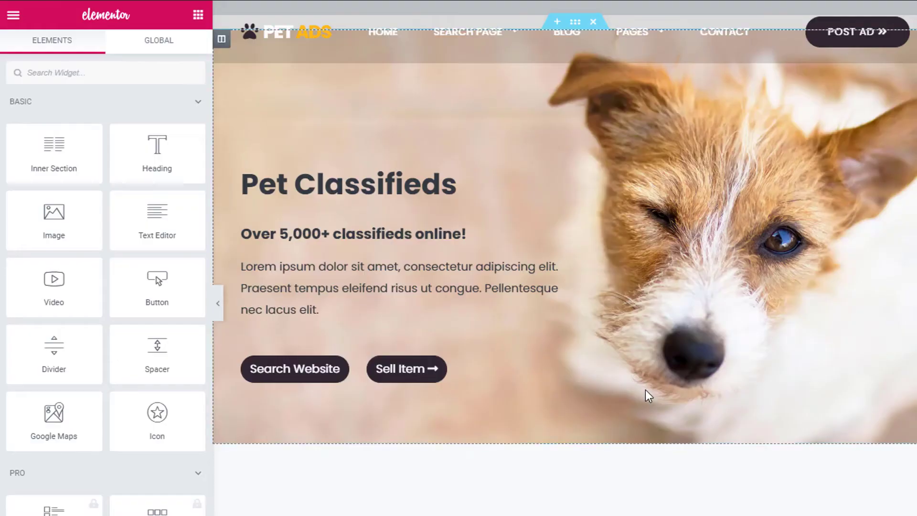
Select the Pet Classifieds hero block in the canvas to open its Edit { PremiumPress } settings
scroll(567, 278, "down", 3)
scroll(562, 285, "up", 3)
scroll(555, 304, "down", 7)
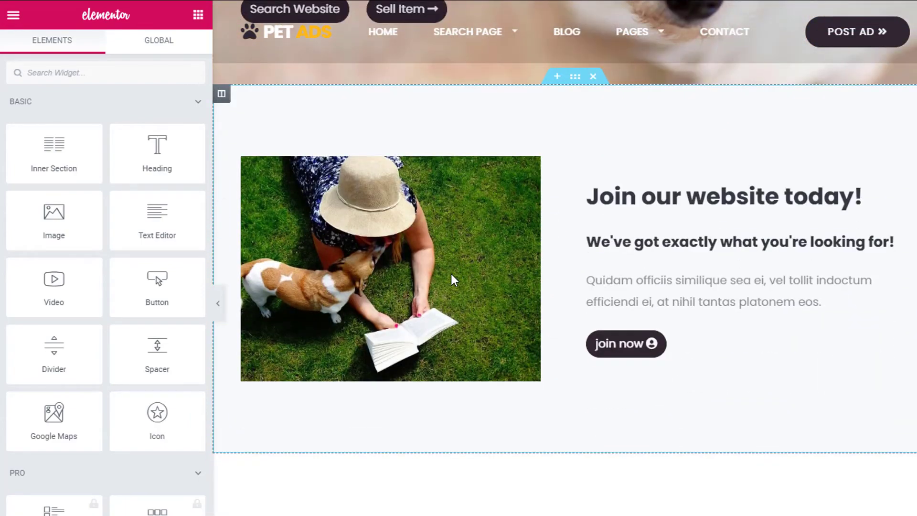
scroll(447, 279, "down", 6)
scroll(442, 292, "down", 4)
scroll(539, 342, "up", 15)
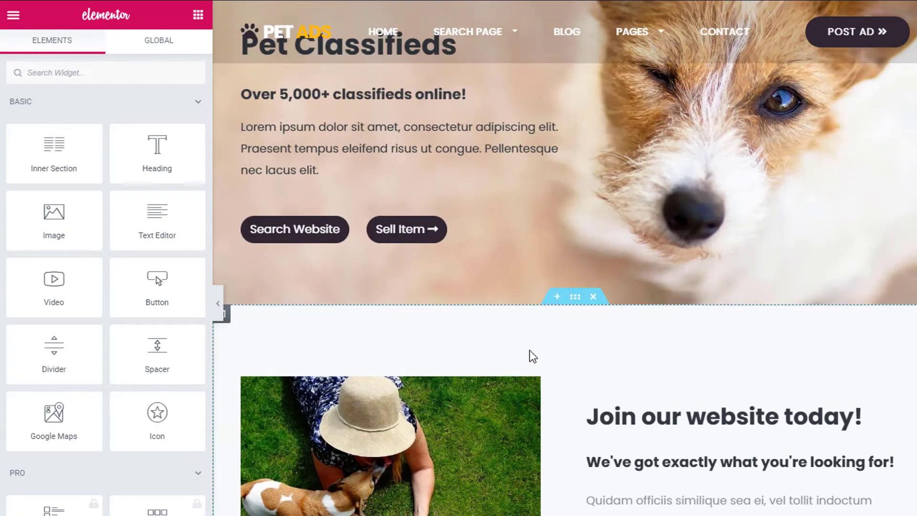
scroll(530, 352, "down", 2)
scroll(487, 317, "up", 2)
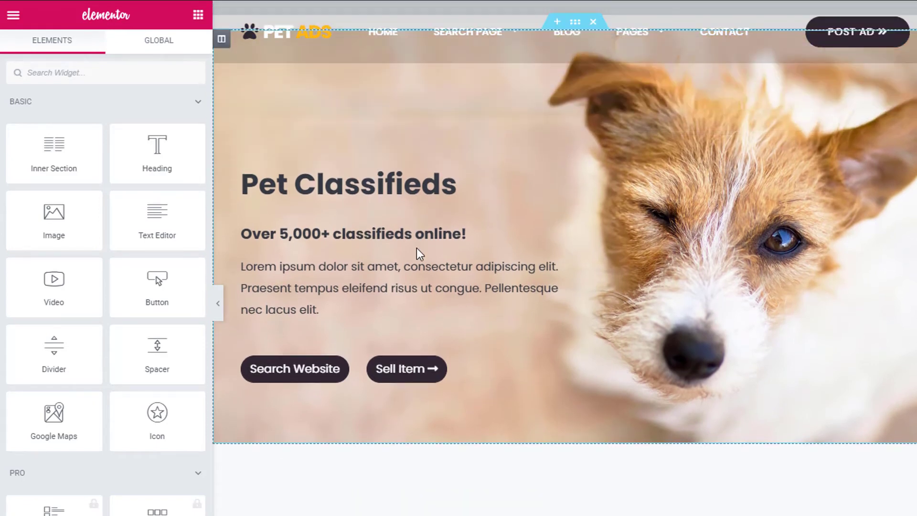
left_click(403, 238)
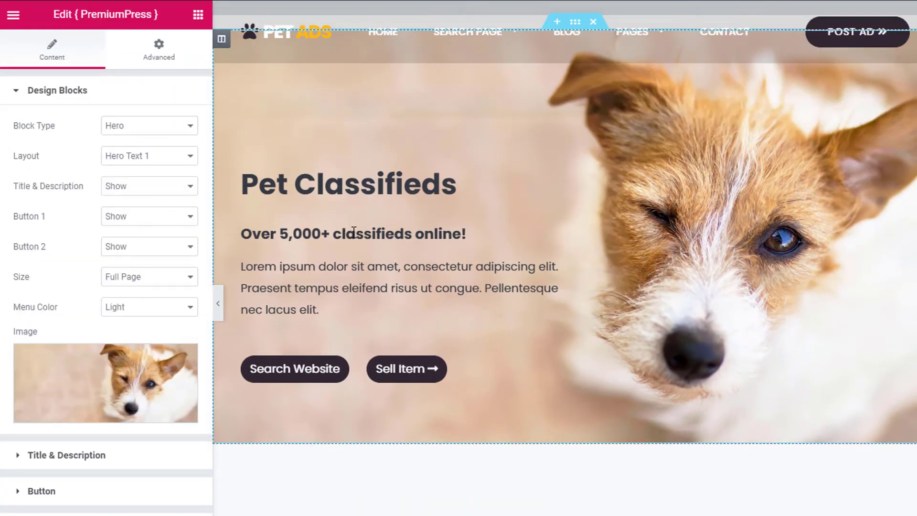
Collapse the Design Blocks group and expand the Title & Description settings
scroll(354, 231, "down", 5)
scroll(355, 229, "up", 5)
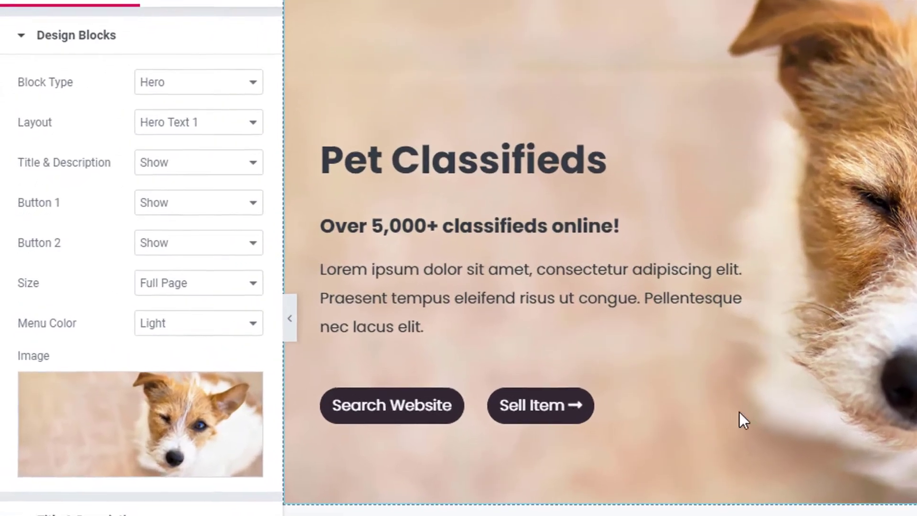
left_click(77, 34)
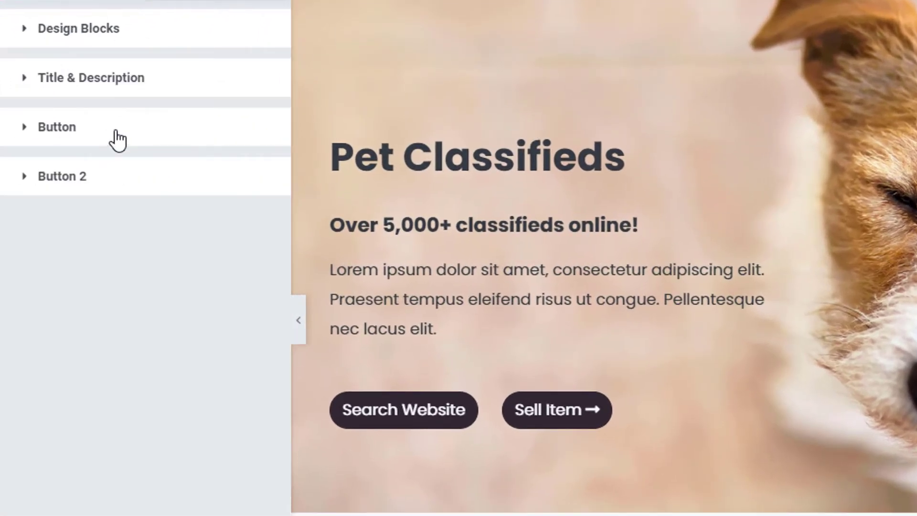
left_click(84, 41)
left_click(84, 41)
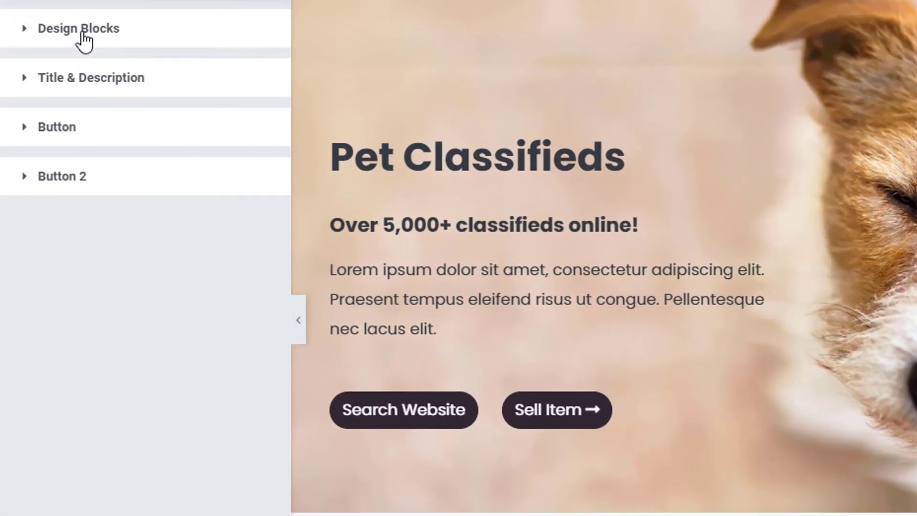
left_click(80, 91)
Append '123' to the hero title and replace the subtitle with 'testing 123'
left_click(156, 314)
type("123")
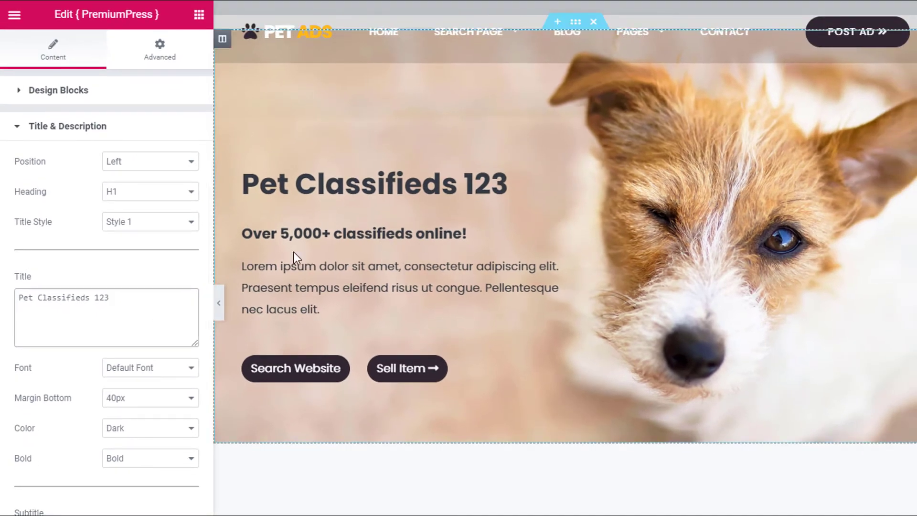
scroll(96, 391, "down", 5)
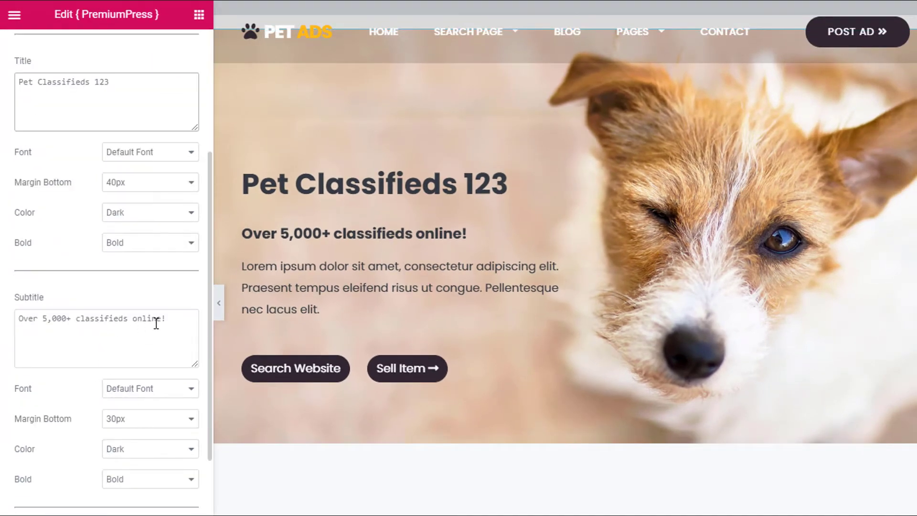
left_click_drag(166, 319, 9, 321)
type("testi")
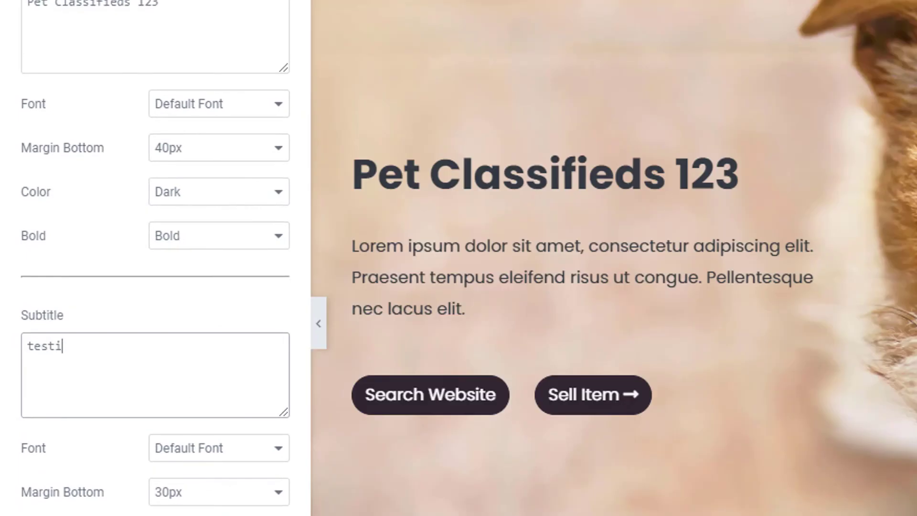
type("ng 123")
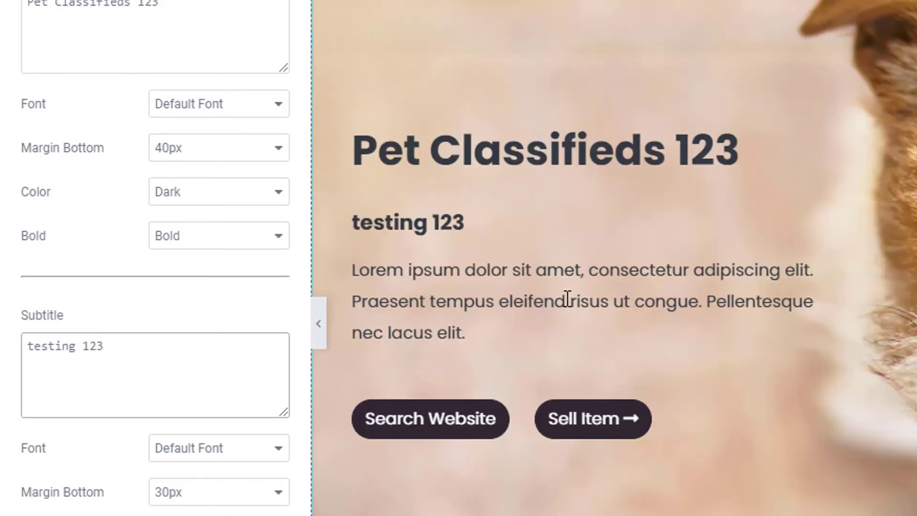
scroll(462, 413, "down", 3)
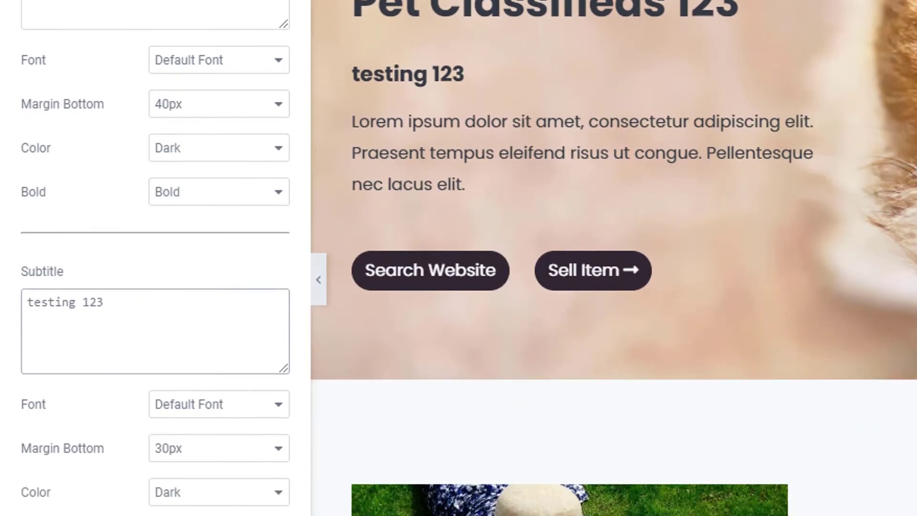
scroll(205, 481, "down", 4)
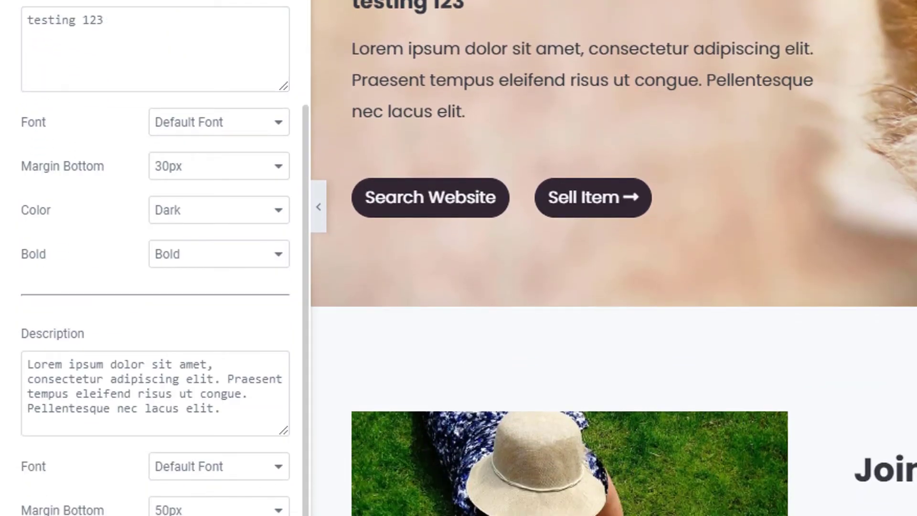
scroll(613, 258, "down", 2)
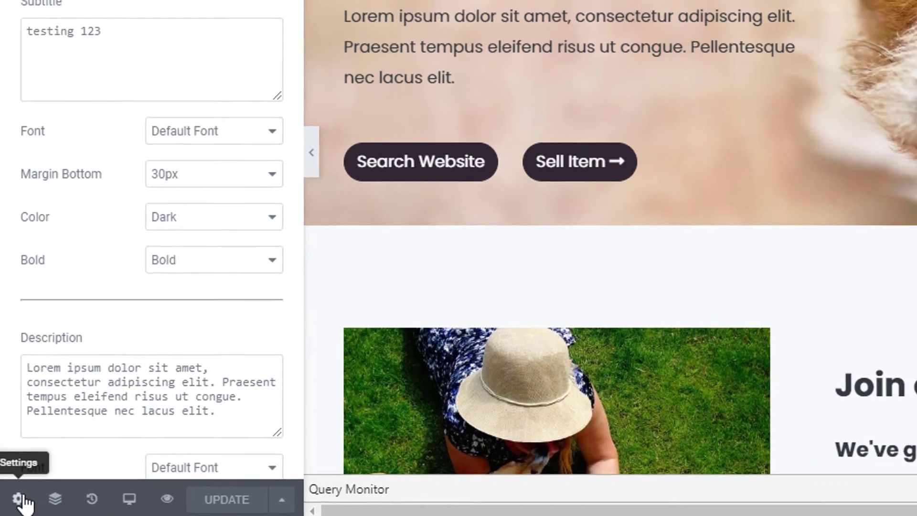
Retitle the page 'marks new homepage' in Elementor's page Settings panel
left_click(20, 498)
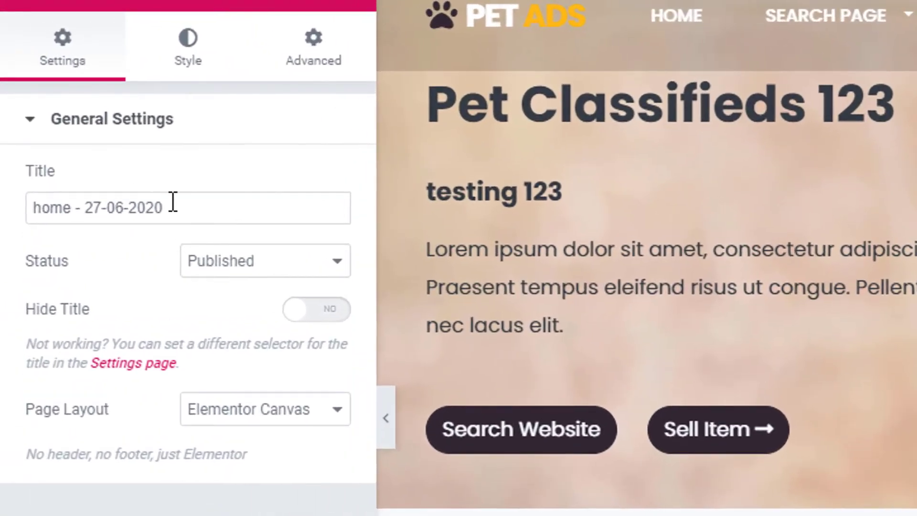
left_click(173, 202)
left_click_drag(174, 201, 24, 228)
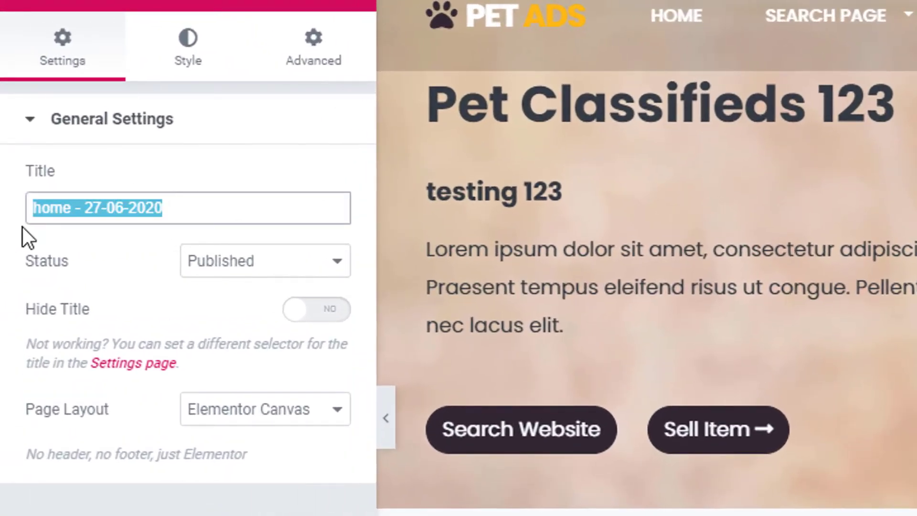
type("marks ne")
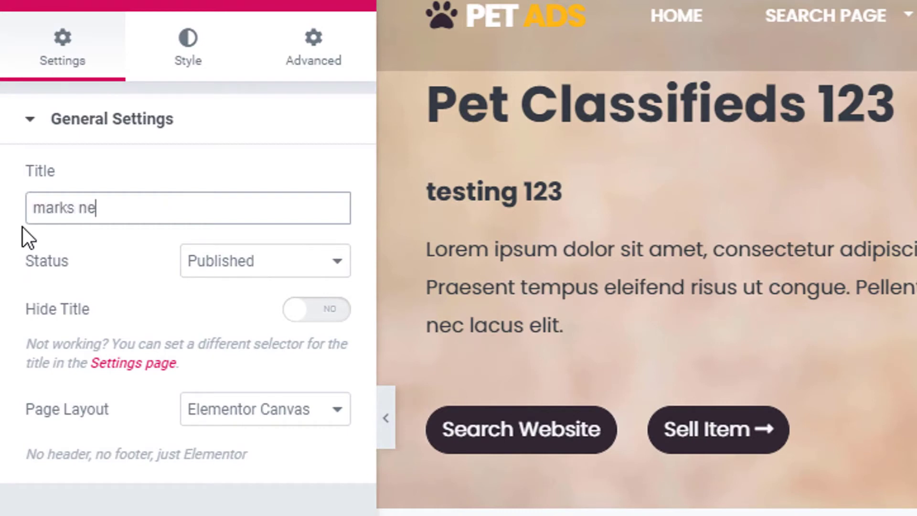
type("w homepage")
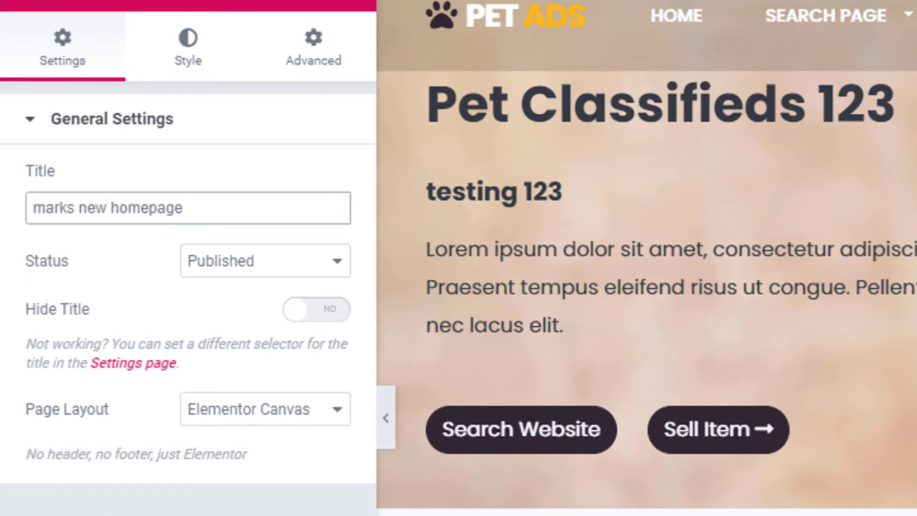
key("Tab")
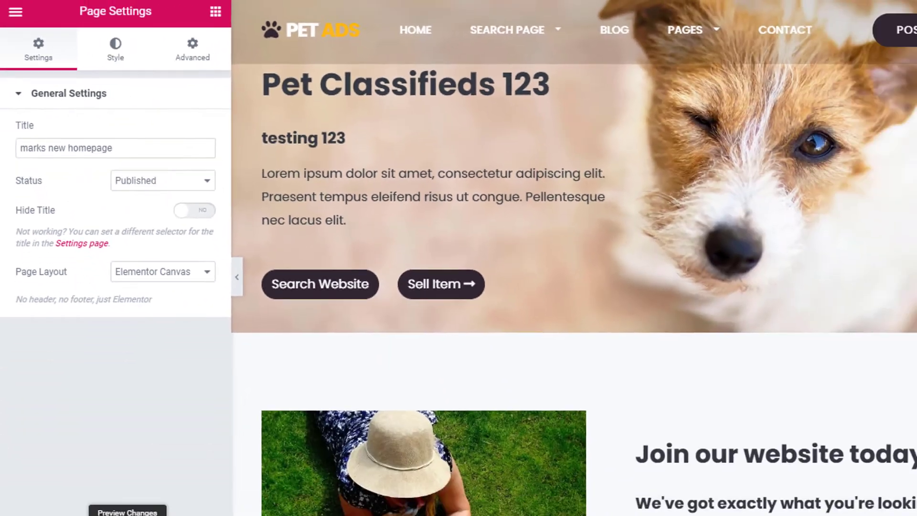
Preview the edited page on the site and scroll through the changes
left_click(147, 485)
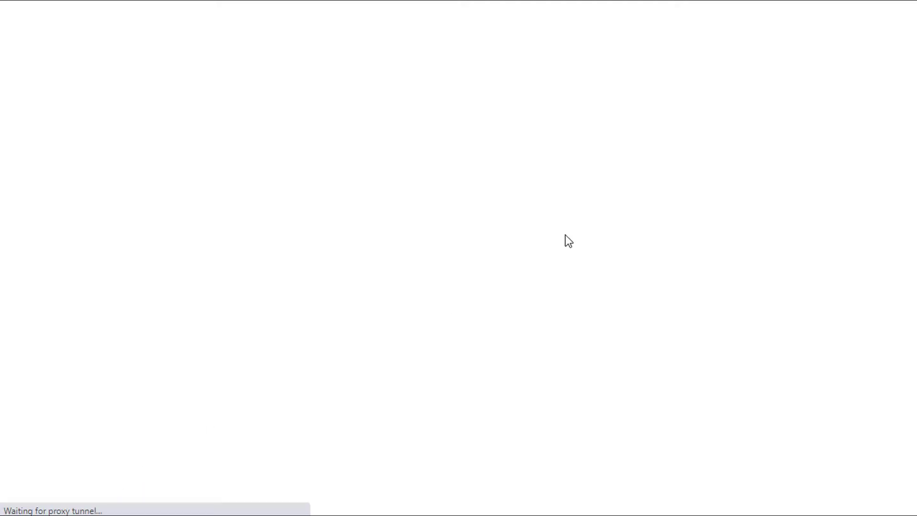
scroll(621, 220, "down", 2)
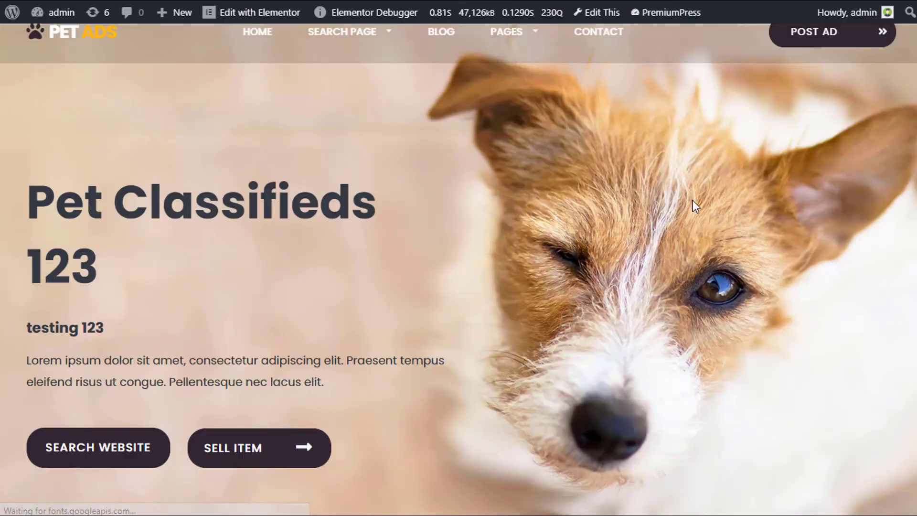
scroll(345, 162, "down", 4)
scroll(307, 234, "up", 4)
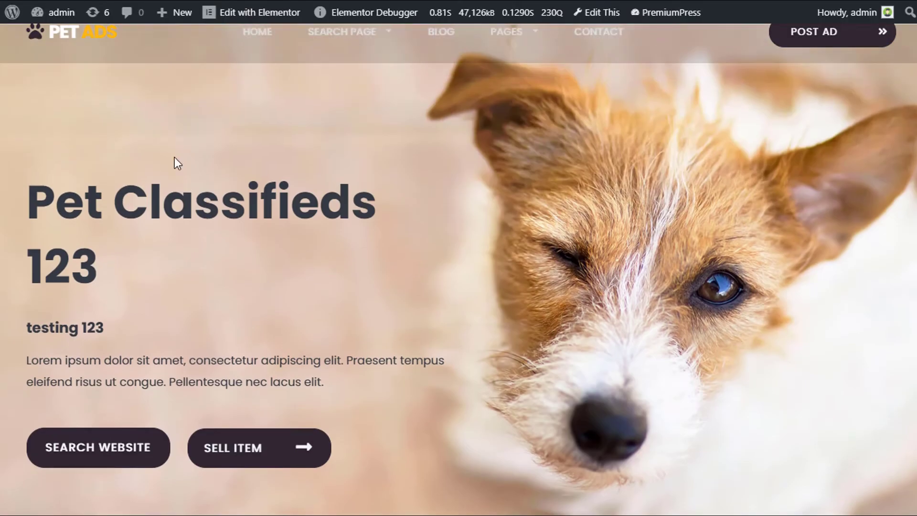
scroll(111, 266, "down", 2)
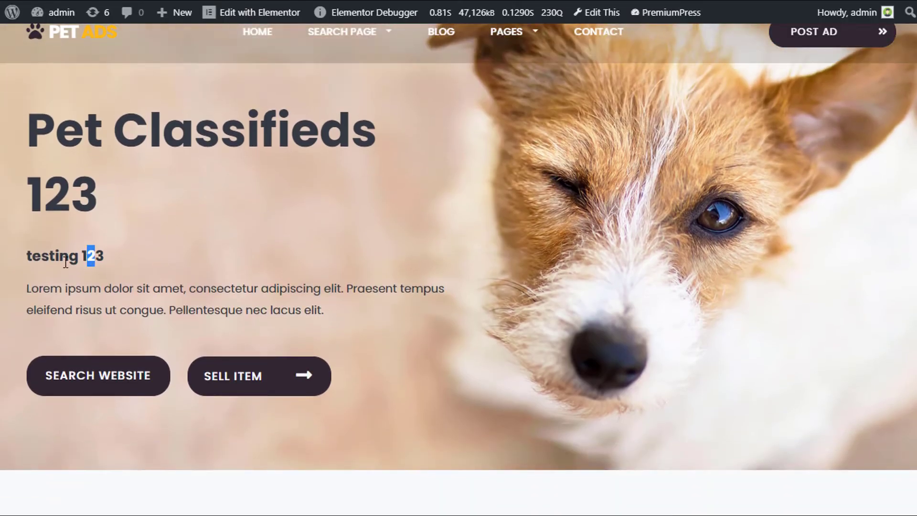
left_click_drag(65, 262, 55, 261)
scroll(685, 70, "up", 2)
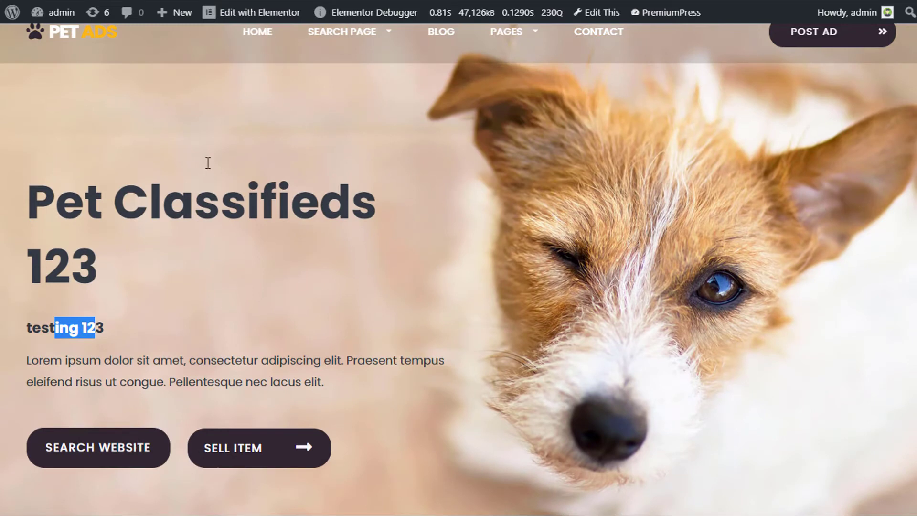
Compare the preview with the live homepage in a new tab, ending on Saved Templates
right_click(270, 43)
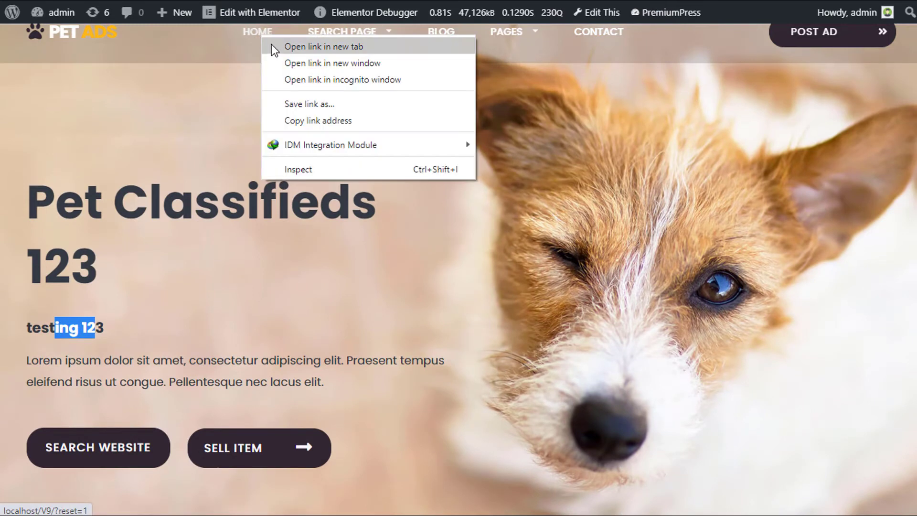
left_click(296, 47)
key("ctrl+Tab")
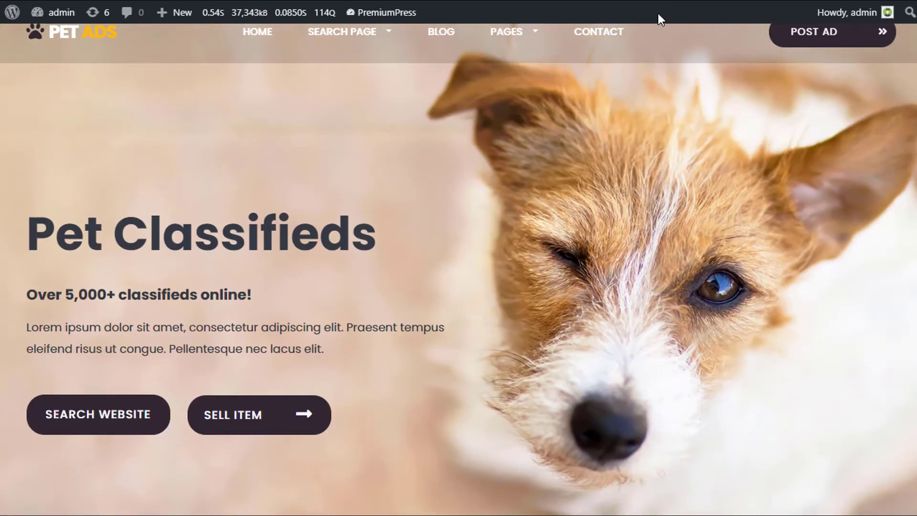
key("ctrl+shift+Tab")
left_click(423, 204)
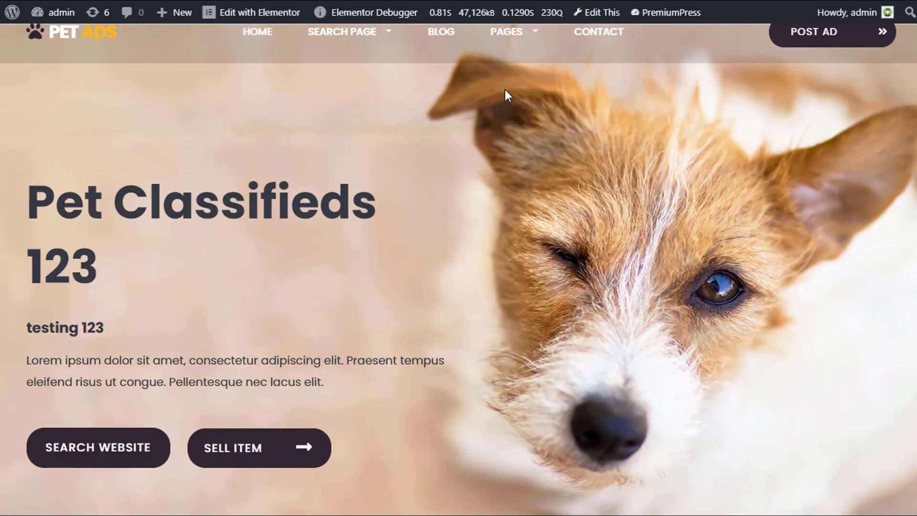
key("ctrl+shift+Tab")
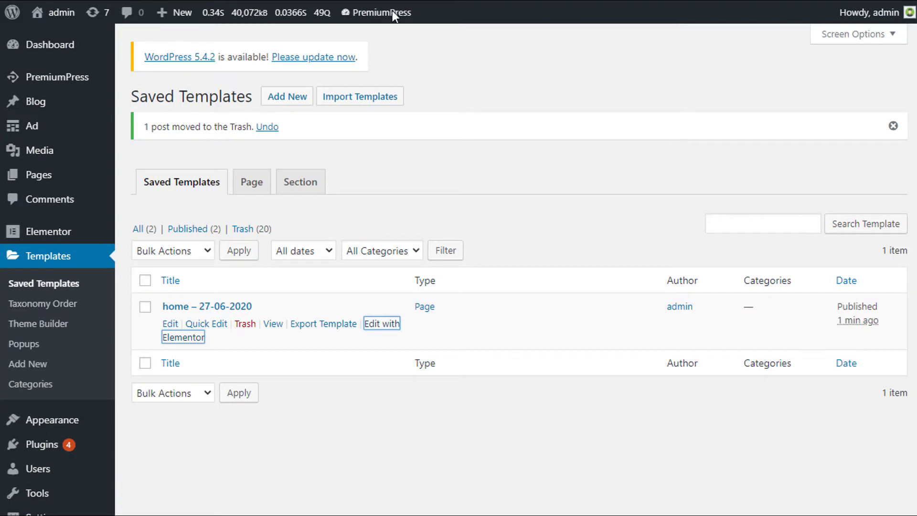
Go to PremiumPress > Design > Page Linking
left_click(65, 79)
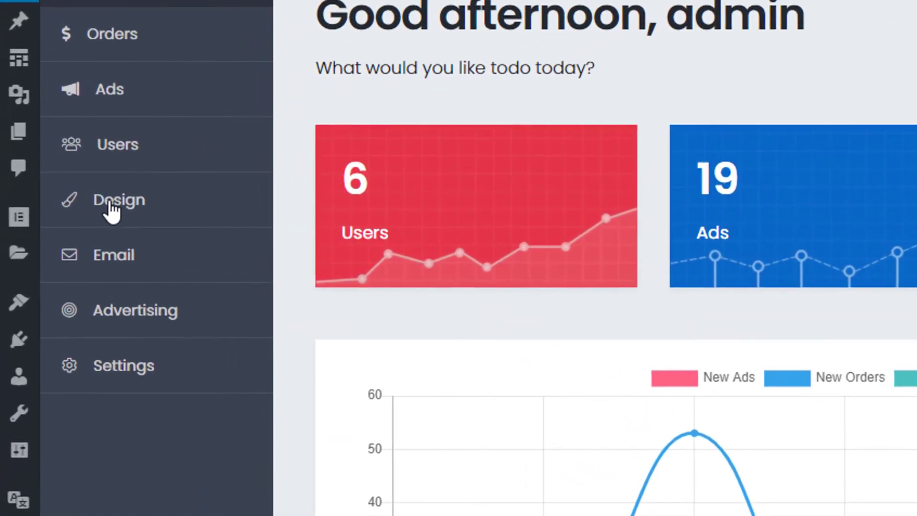
left_click(72, 222)
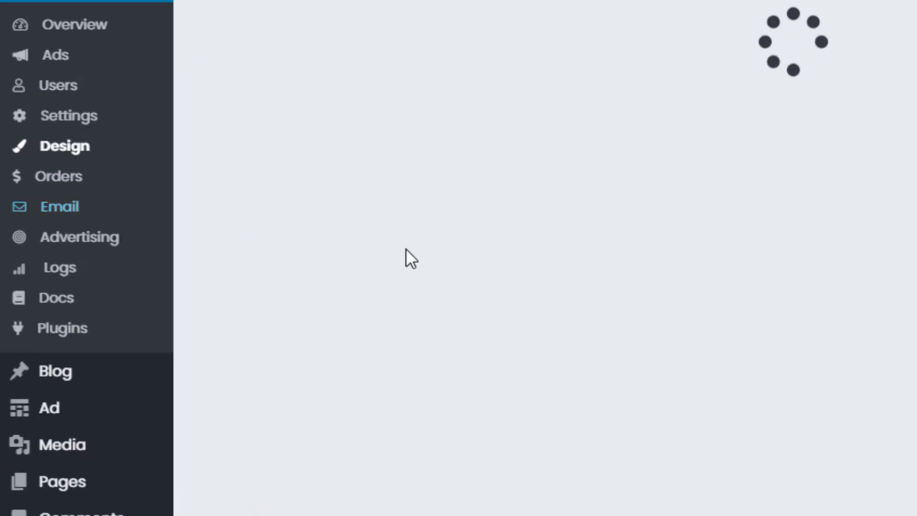
scroll(353, 273, "down", 5)
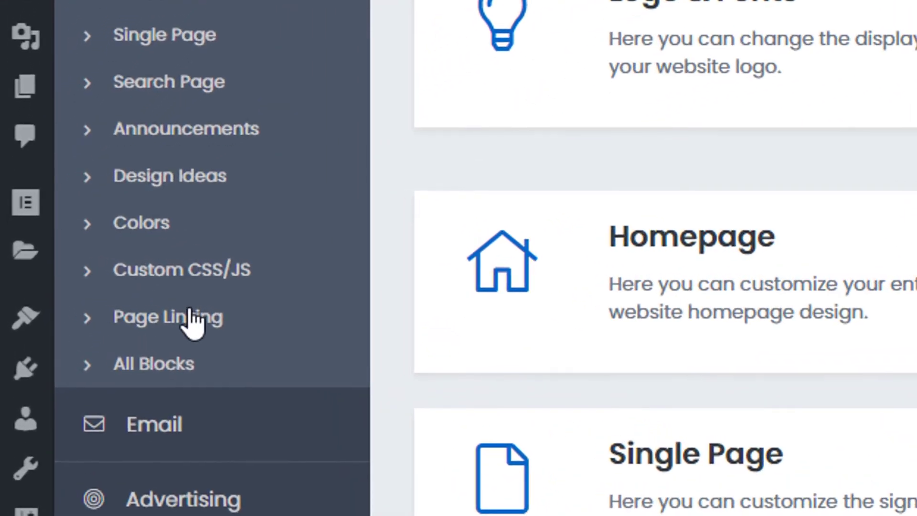
left_click(139, 302)
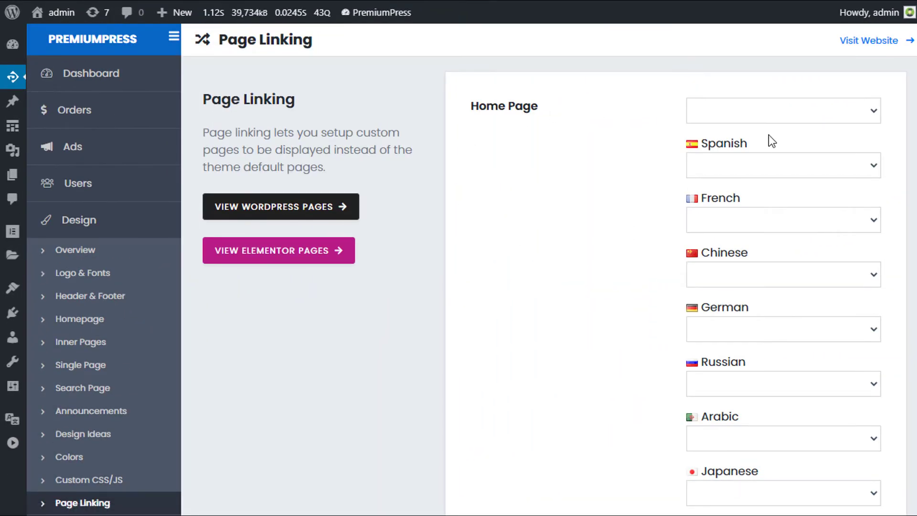
Set the Home Page to 'marks new homepage' and save the Page Linking settings
left_click(739, 112)
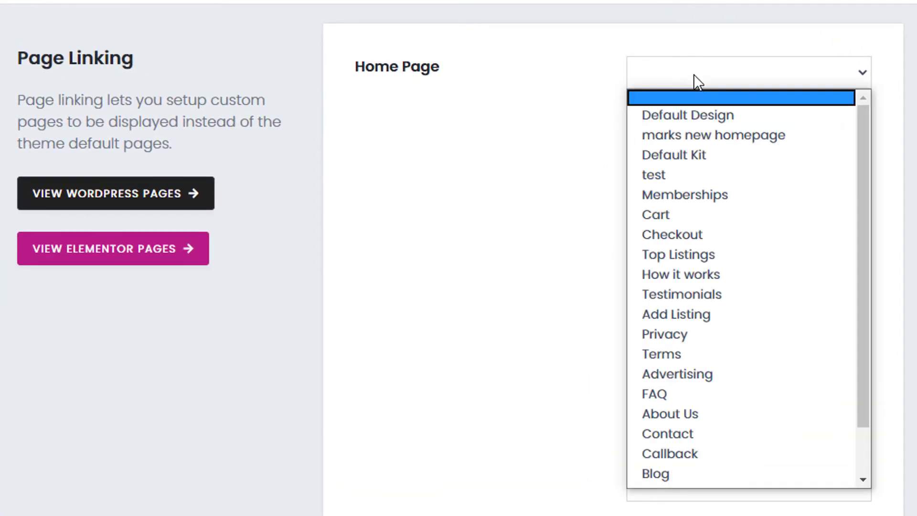
left_click(694, 73)
left_click(679, 71)
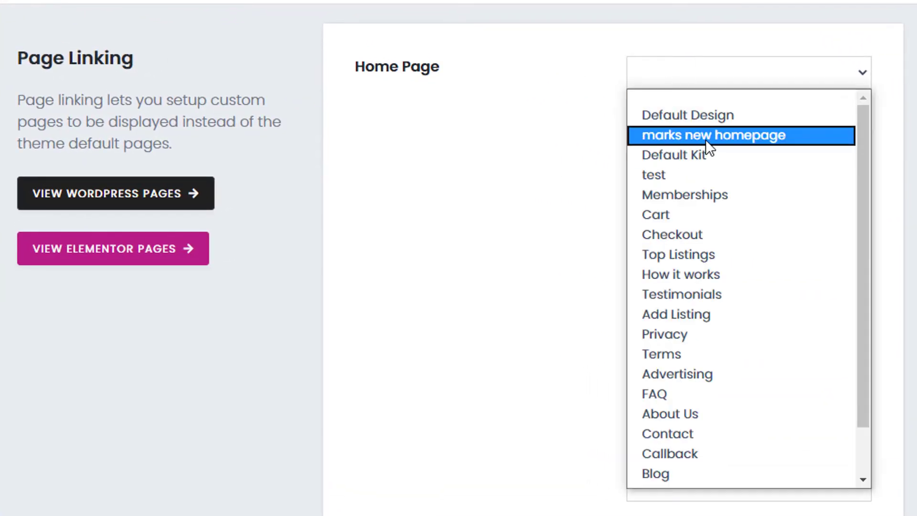
left_click(692, 135)
scroll(515, 312, "down", 20)
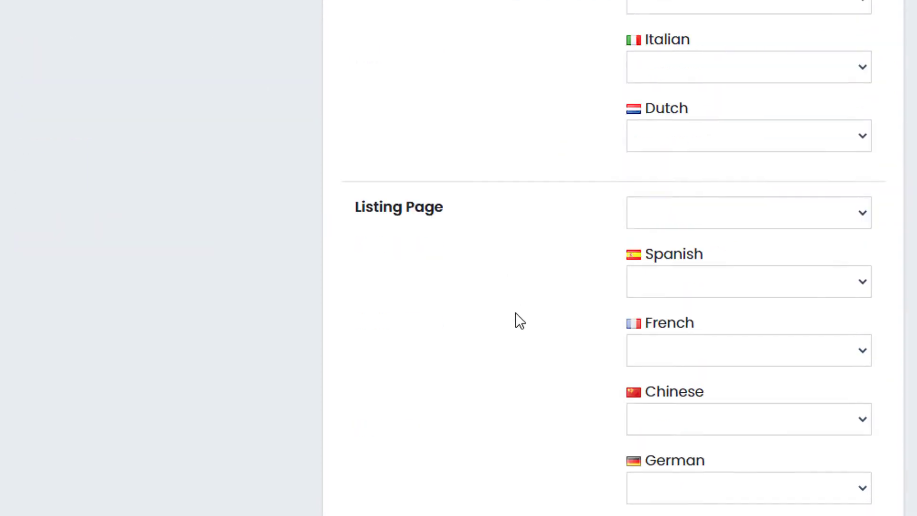
scroll(471, 333, "down", 20)
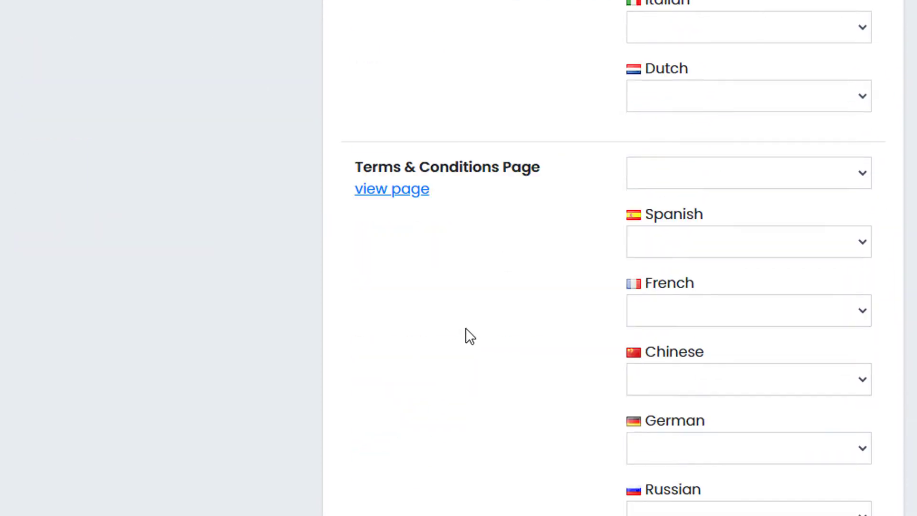
left_click(577, 434)
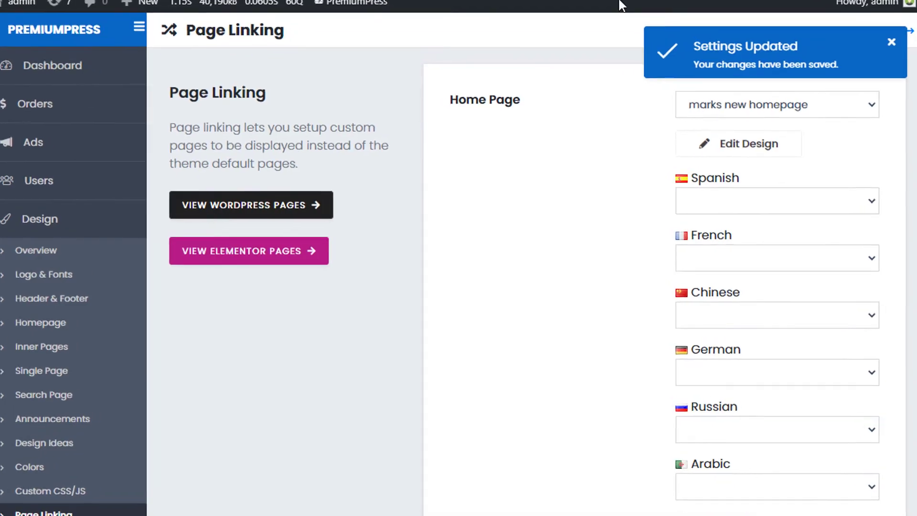
Check the Spanish and Home Page dropdowns, leaving Spanish blank and Home Page unchanged
scroll(535, 203, "down", 3)
scroll(564, 215, "up", 3)
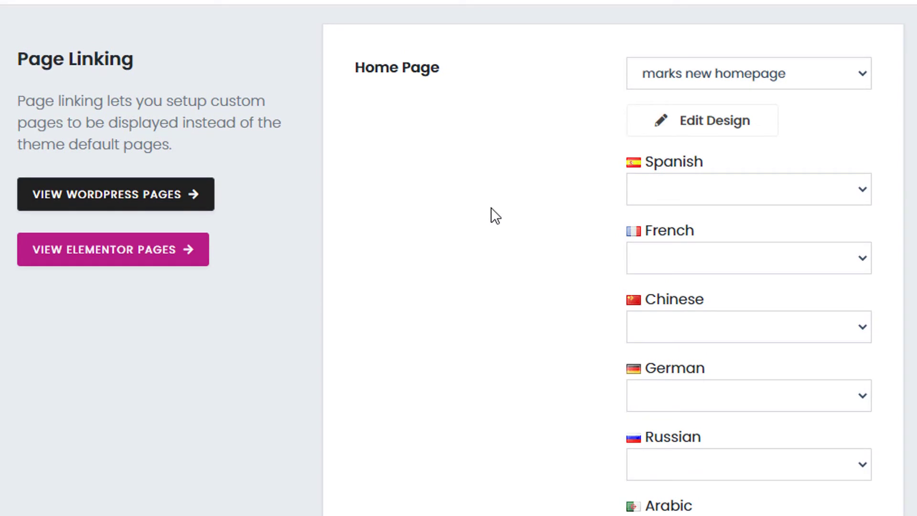
scroll(626, 311, "down", 7)
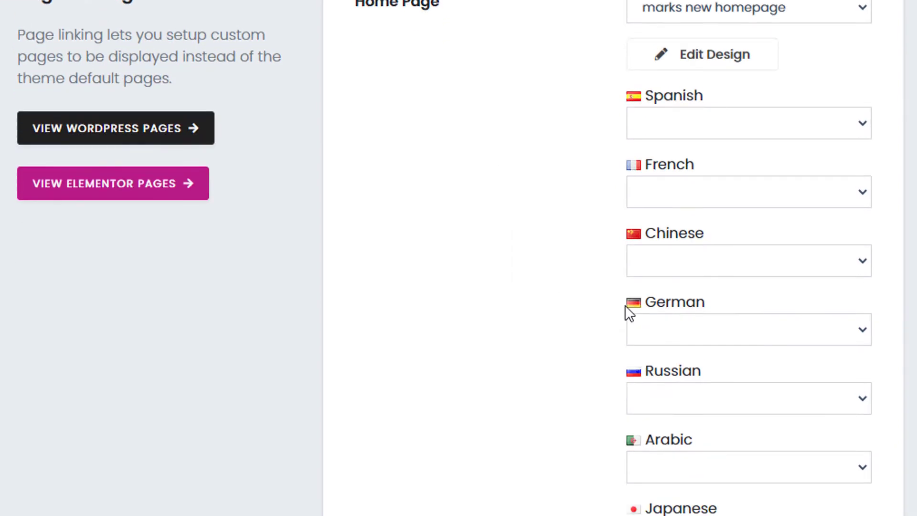
scroll(621, 327, "up", 7)
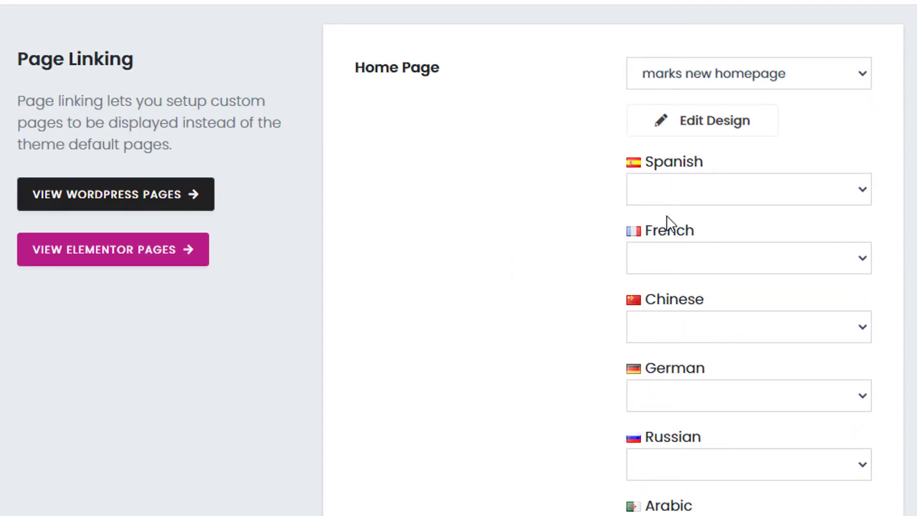
left_click(684, 195)
left_click(674, 195)
scroll(668, 342, "down", 5)
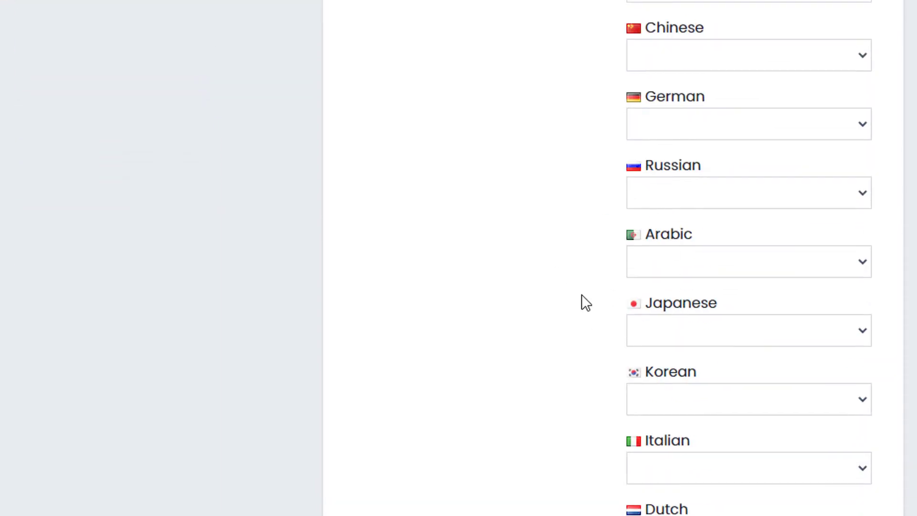
scroll(310, 392, "up", 5)
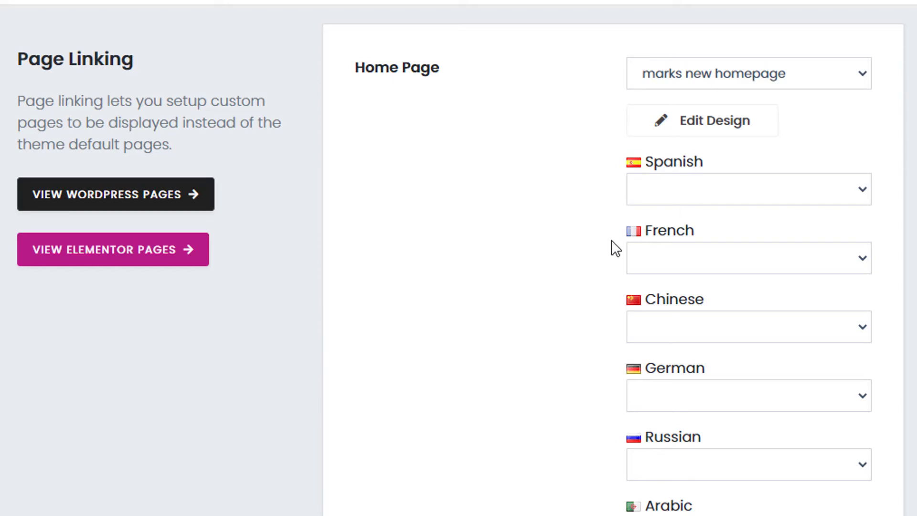
left_click(716, 82)
left_click(554, 160)
scroll(713, 269, "down", 7)
scroll(716, 271, "up", 7)
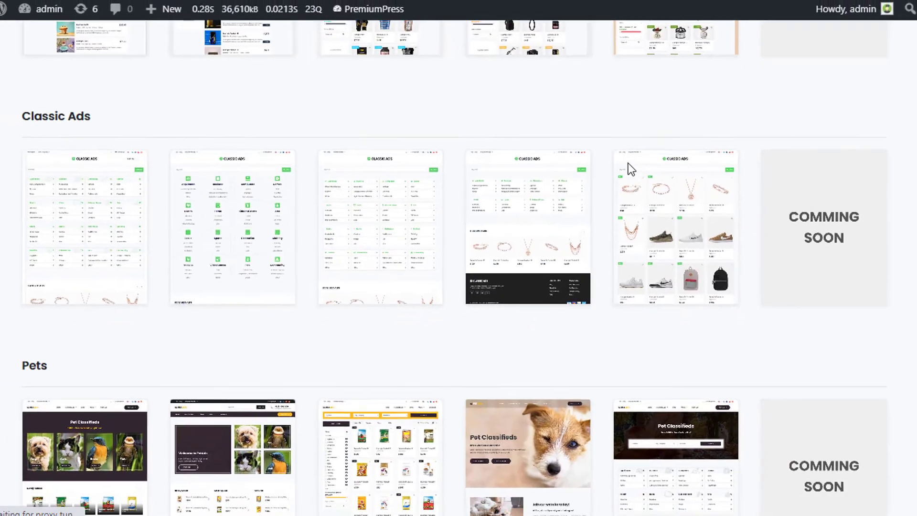
Preview the Chinese demo homepage from the language demos page
scroll(626, 168, "down", 15)
scroll(611, 199, "down", 10)
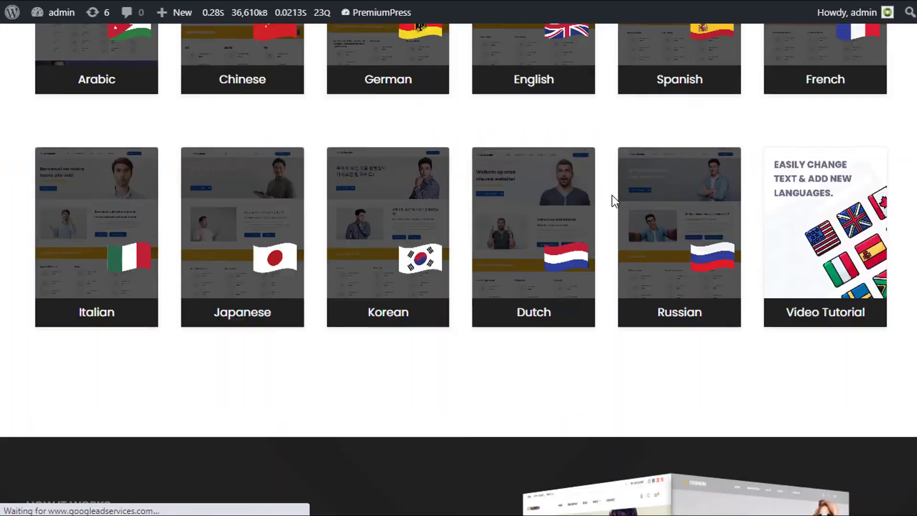
scroll(619, 258, "up", 4)
scroll(623, 256, "down", 1)
scroll(360, 343, "up", 2)
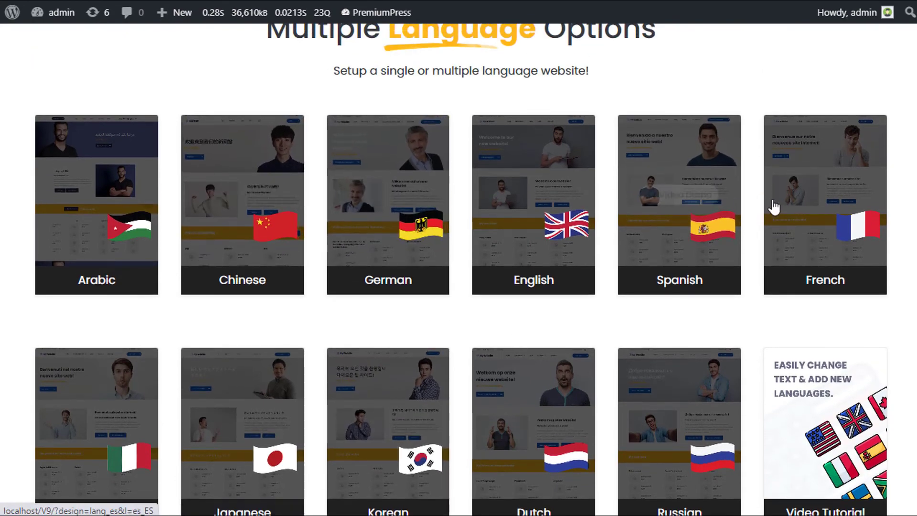
scroll(733, 268, "down", 2)
scroll(499, 329, "up", 2)
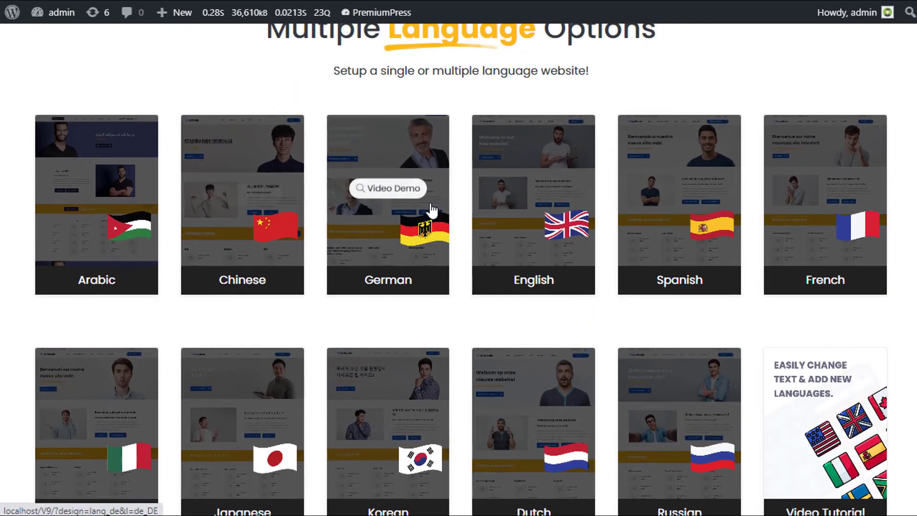
left_click(267, 190)
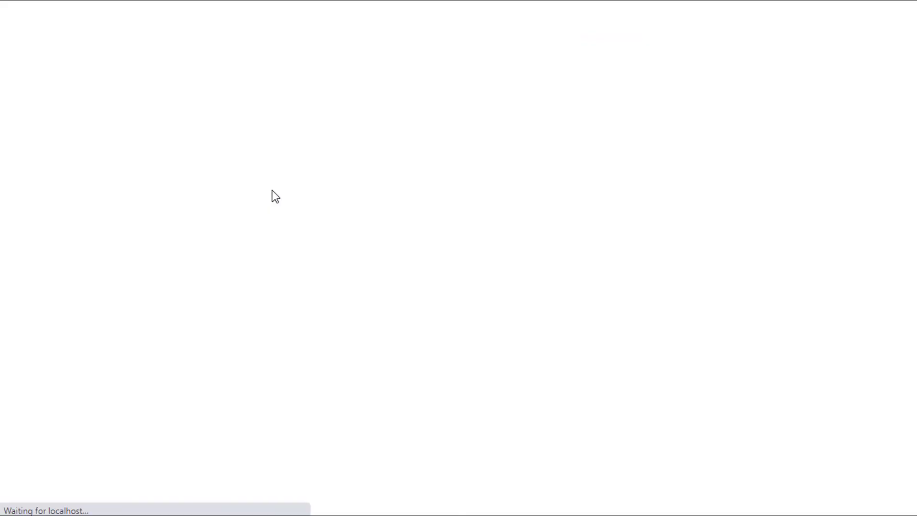
scroll(406, 229, "down", 3)
scroll(535, 201, "up", 2)
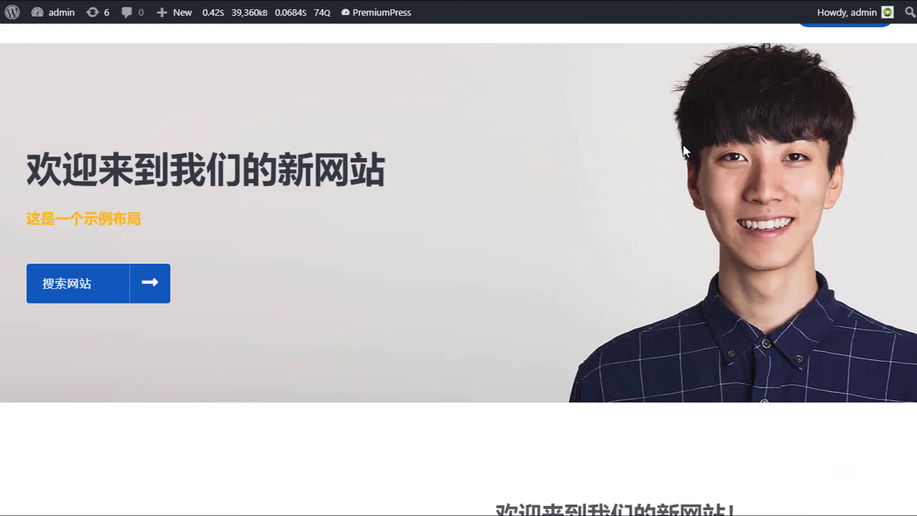
Preview the German demo homepage, dismiss the translation suggestion, and return to the demos page
key("alt+Left")
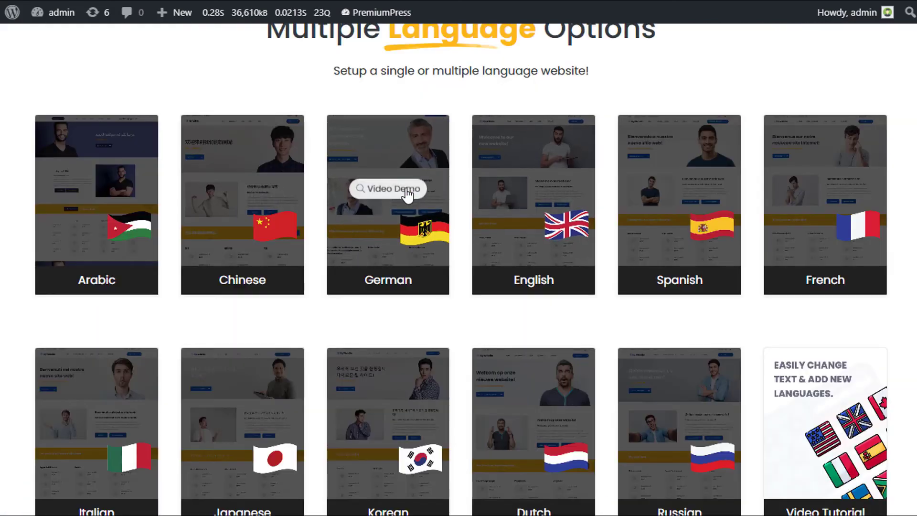
left_click(406, 201)
scroll(406, 261, "down", 5)
scroll(406, 262, "up", 5)
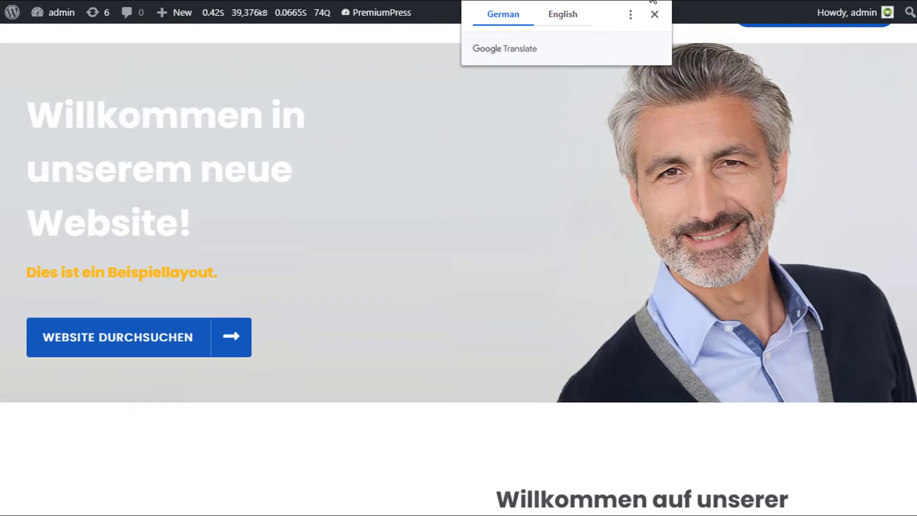
left_click(655, 14)
key("alt+Left")
scroll(425, 328, "down", 3)
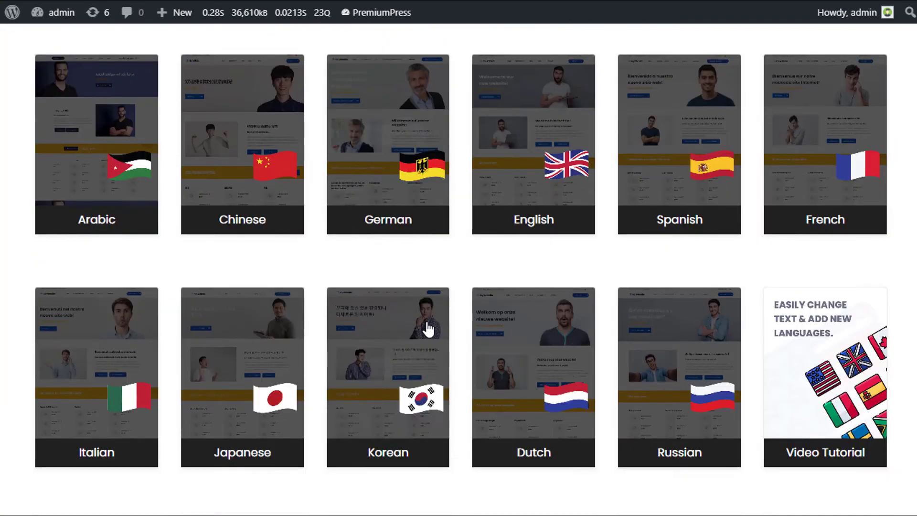
scroll(463, 321, "up", 2)
scroll(497, 333, "up", 2)
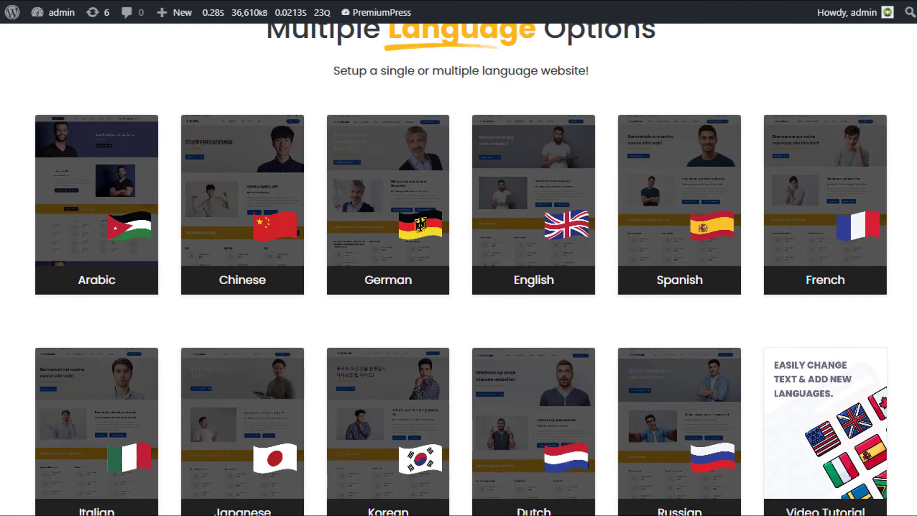
Reopen the Chinese demo homepage
left_click(242, 239)
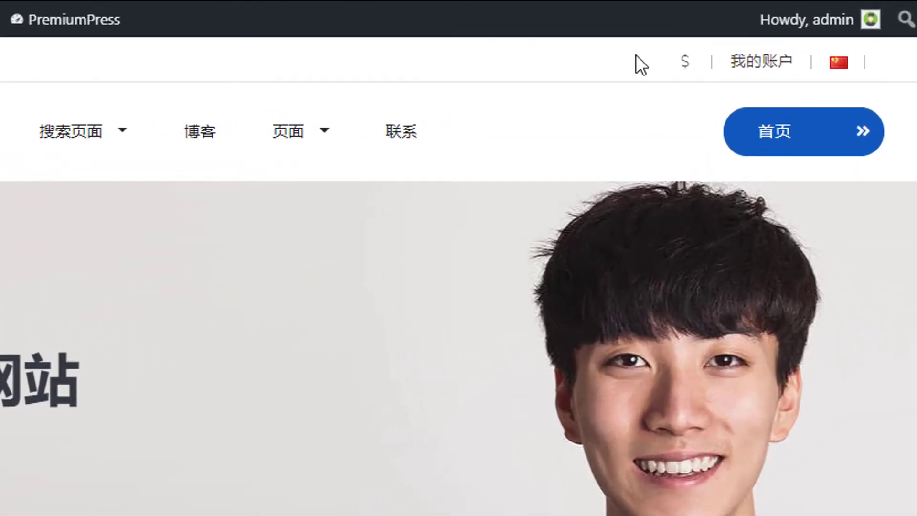
scroll(305, 401, "down", 5)
scroll(301, 467, "up", 5)
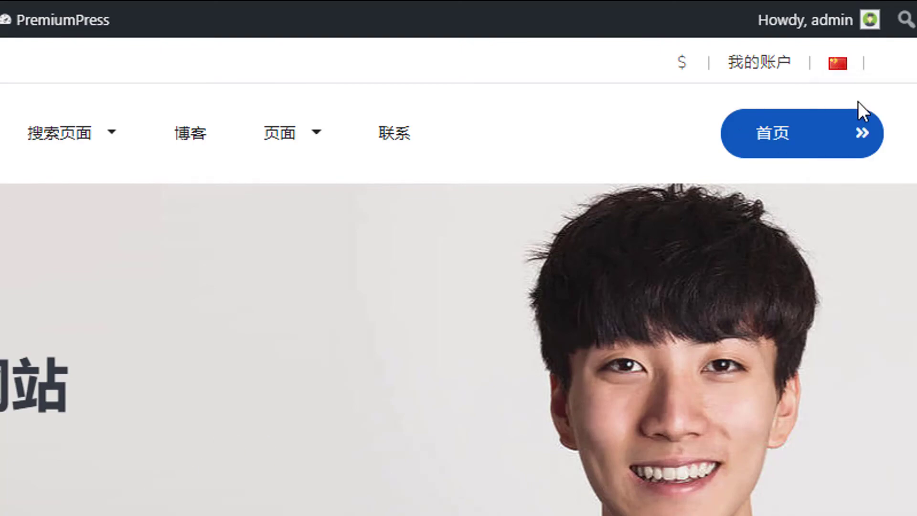
Switch the demo homepage to French from the header flag menu
mouse_move(845, 67)
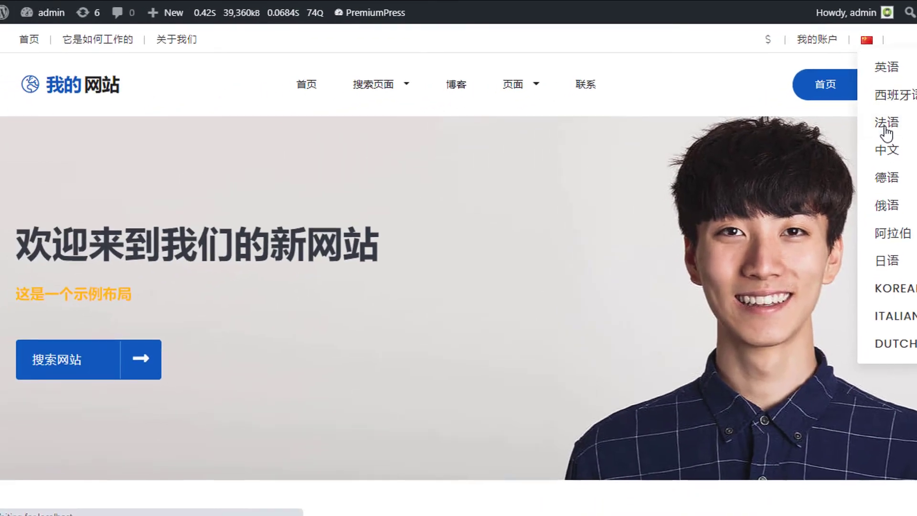
left_click(874, 172)
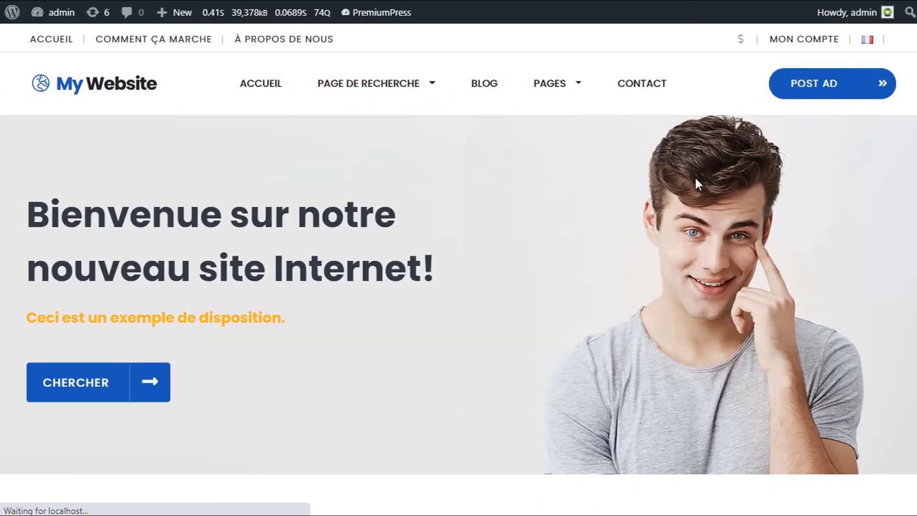
scroll(306, 271, "down", 5)
scroll(306, 271, "up", 5)
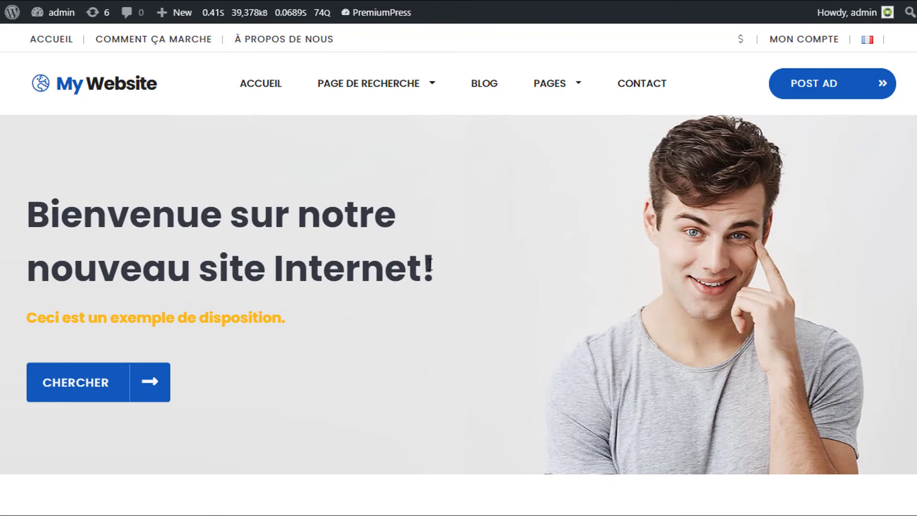
scroll(655, 280, "down", 5)
scroll(655, 280, "up", 5)
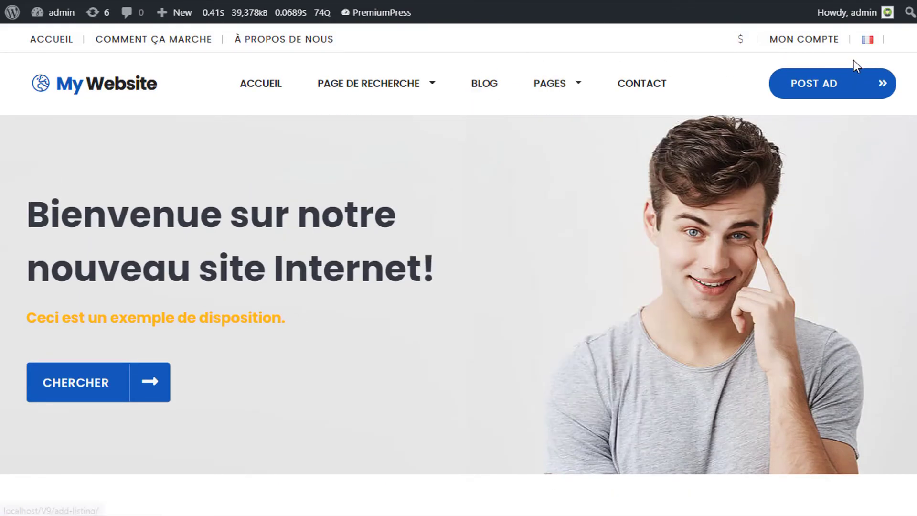
View the homepage in Russian, dismiss the translation popup, then return to French
mouse_move(868, 40)
left_click(901, 214)
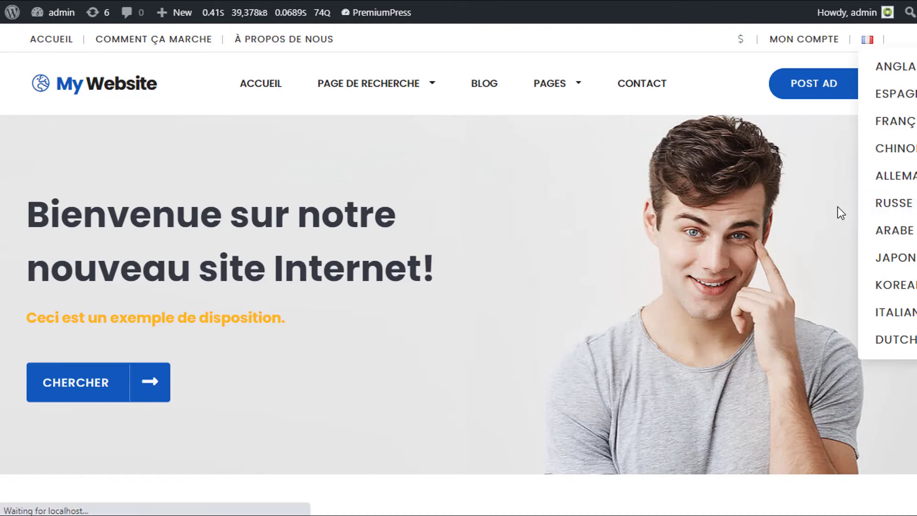
left_click(654, 13)
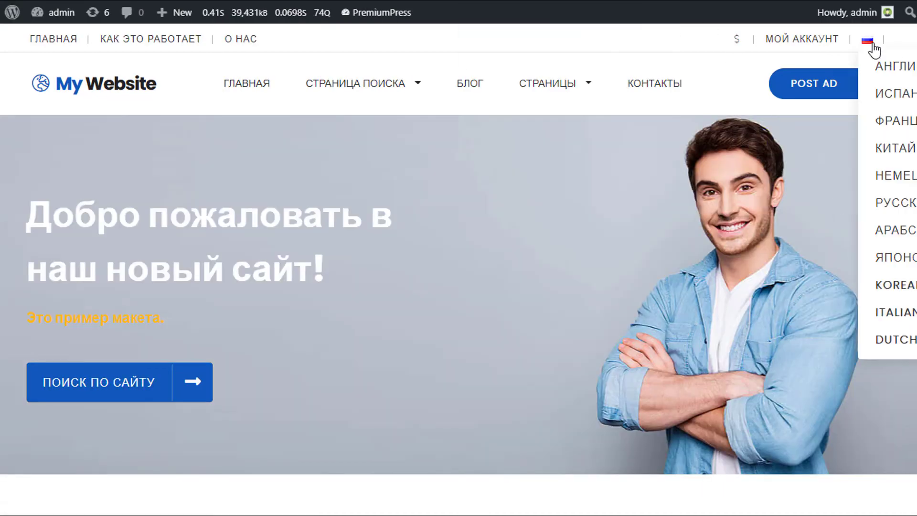
mouse_move(874, 45)
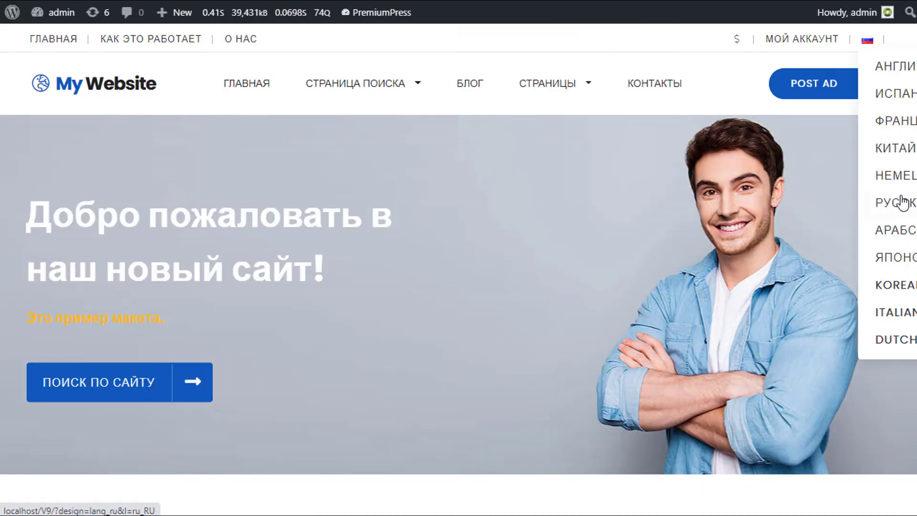
left_click(888, 121)
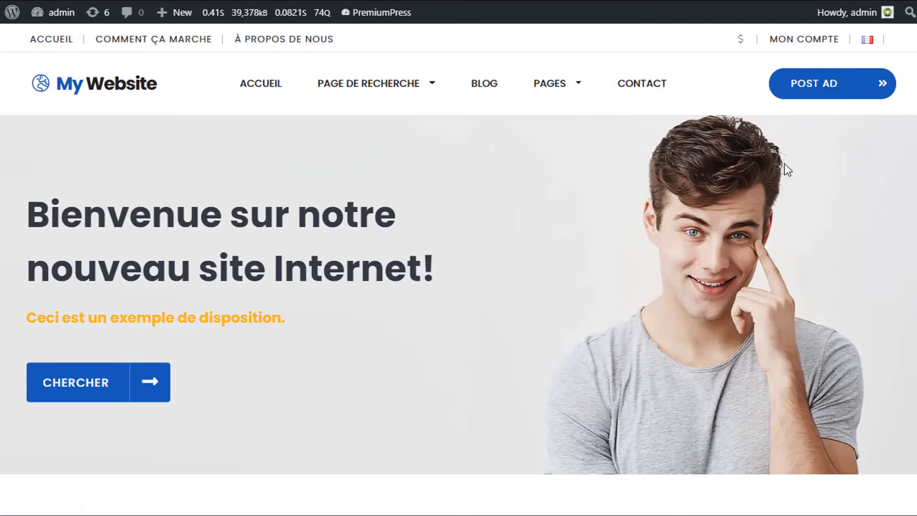
Switch the homepage to Korean, dismiss the translation popup, and browse it
mouse_move(881, 44)
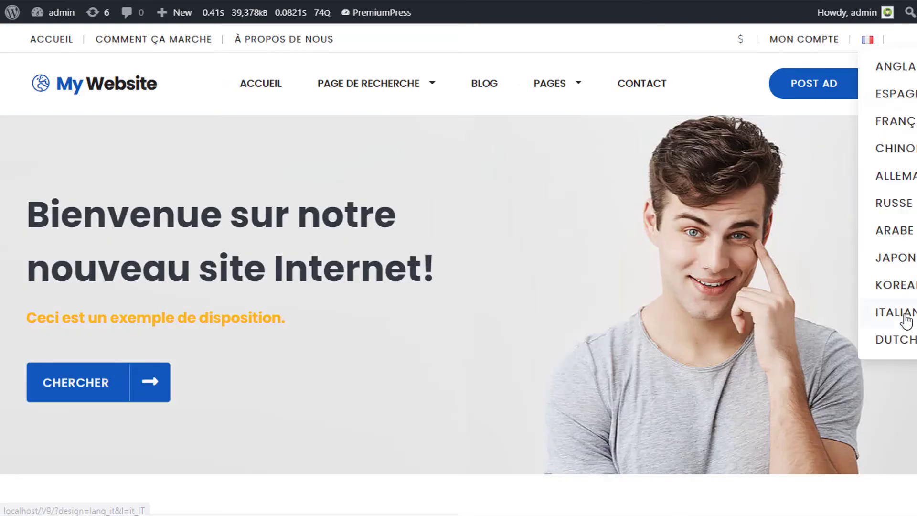
left_click(890, 287)
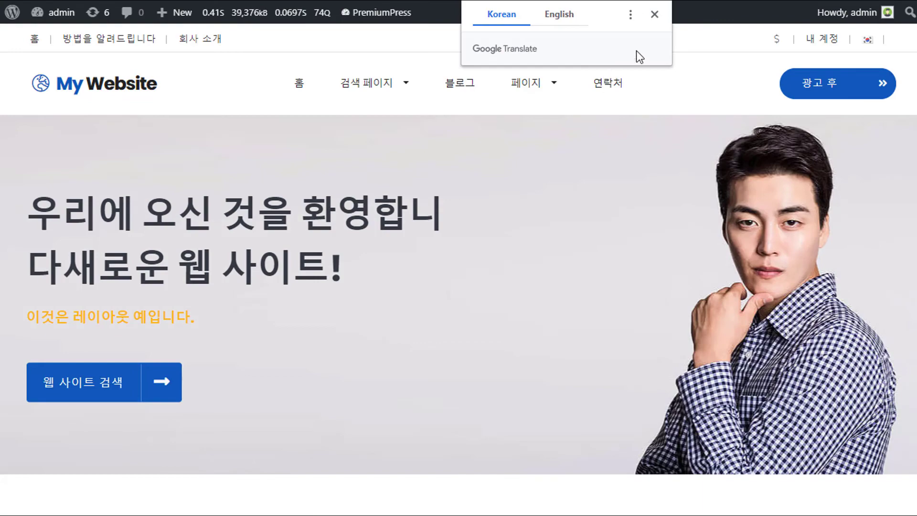
left_click(654, 14)
scroll(394, 248, "down", 10)
scroll(394, 244, "up", 10)
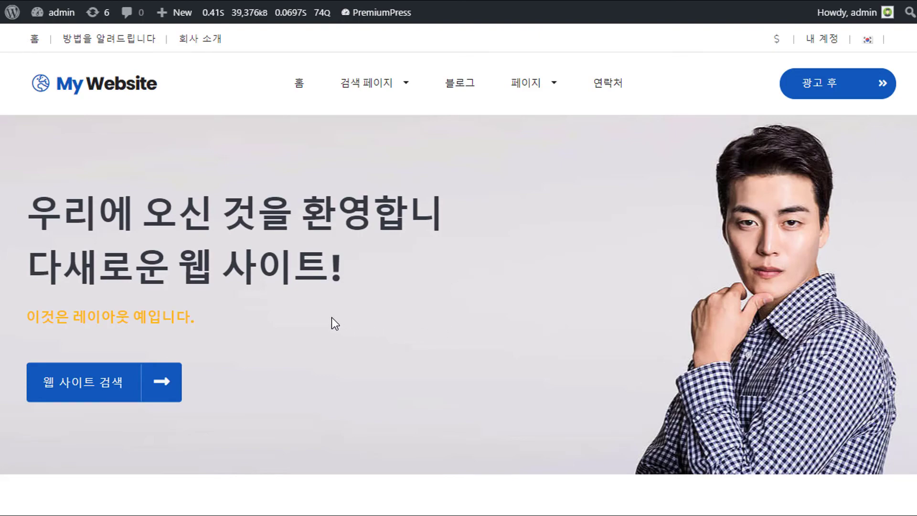
scroll(296, 329, "down", 9)
scroll(282, 348, "up", 7)
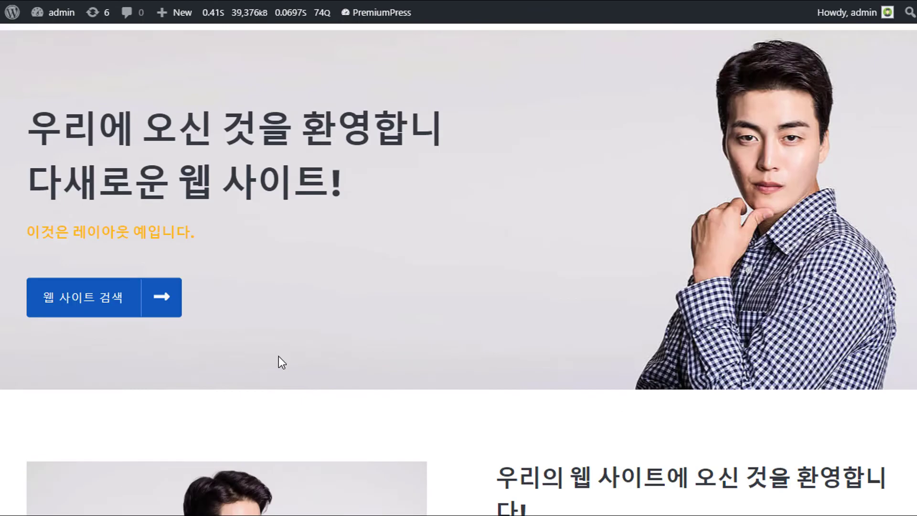
scroll(279, 357, "up", 2)
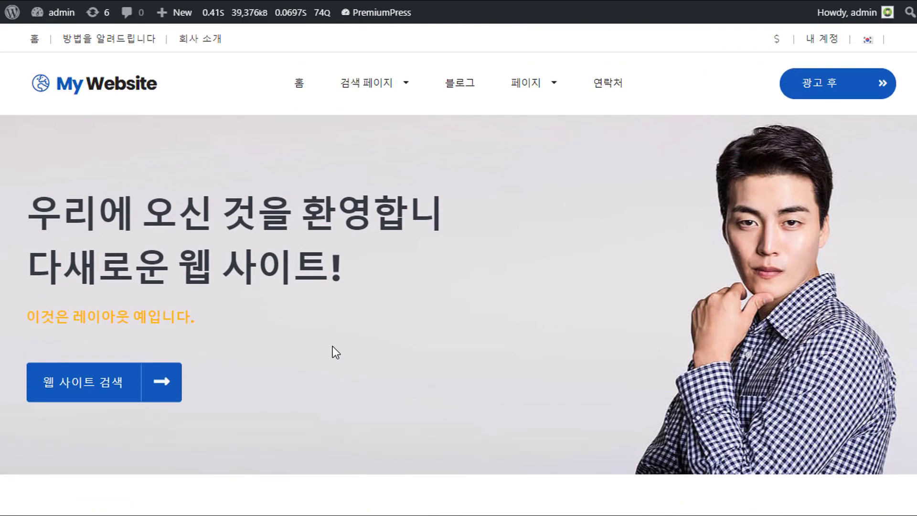
scroll(333, 346, "down", 10)
scroll(391, 358, "down", 2)
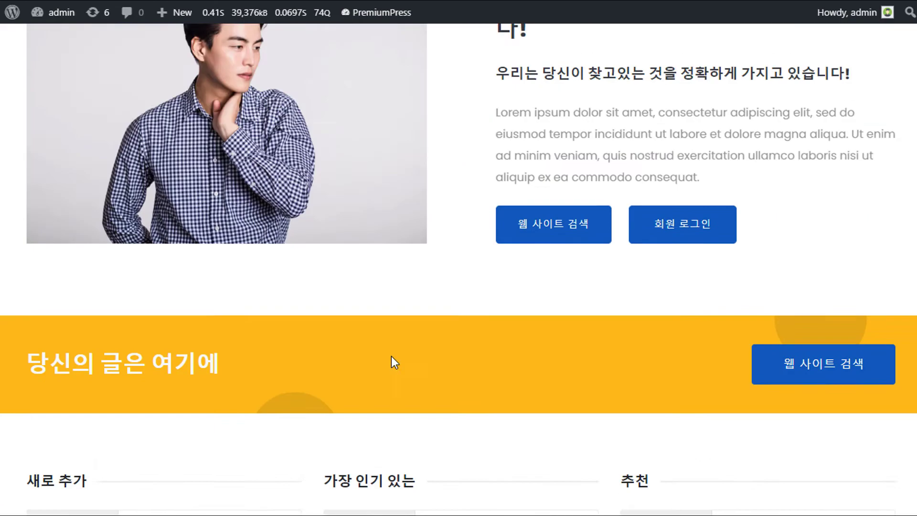
scroll(468, 358, "up", 12)
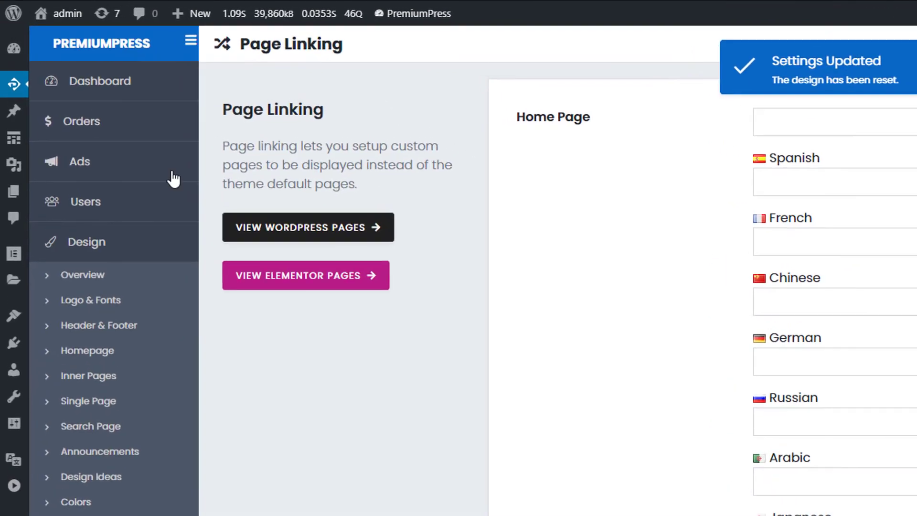
left_click(99, 87)
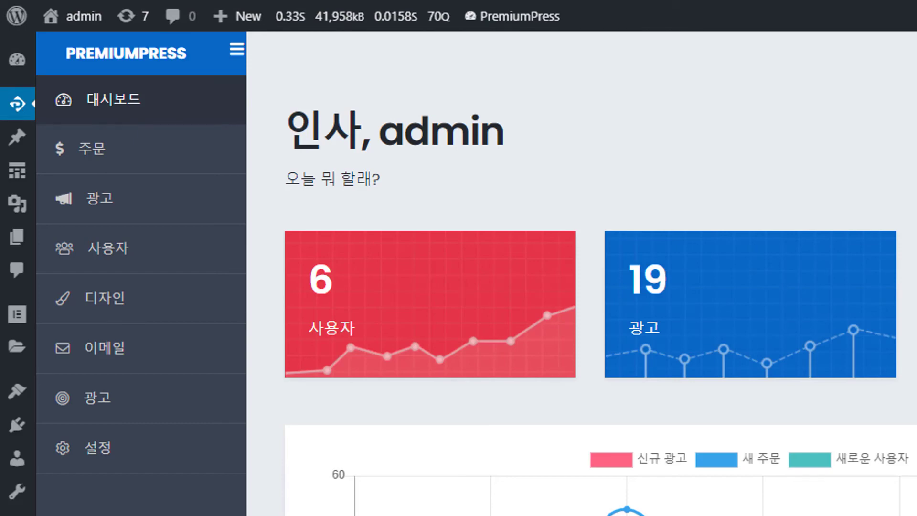
left_click(107, 308)
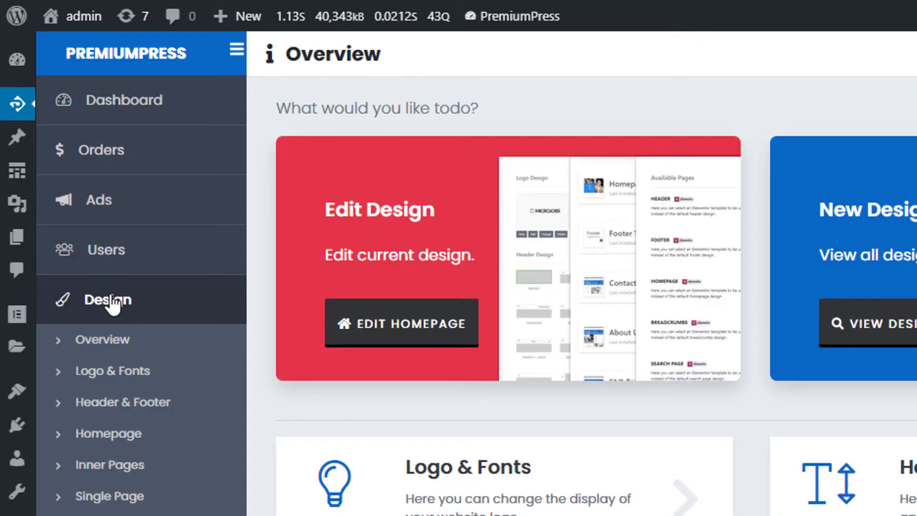
scroll(222, 459, "down", 5)
left_click(113, 389)
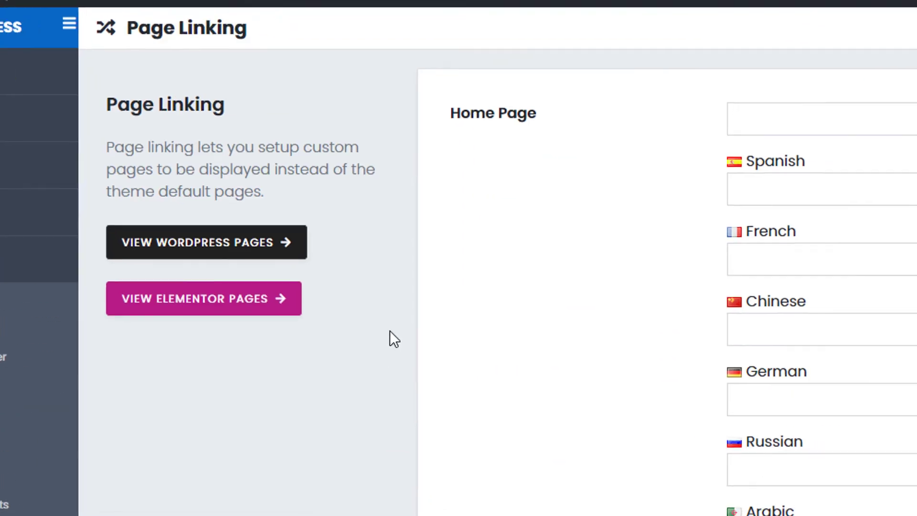
scroll(711, 291, "down", 5)
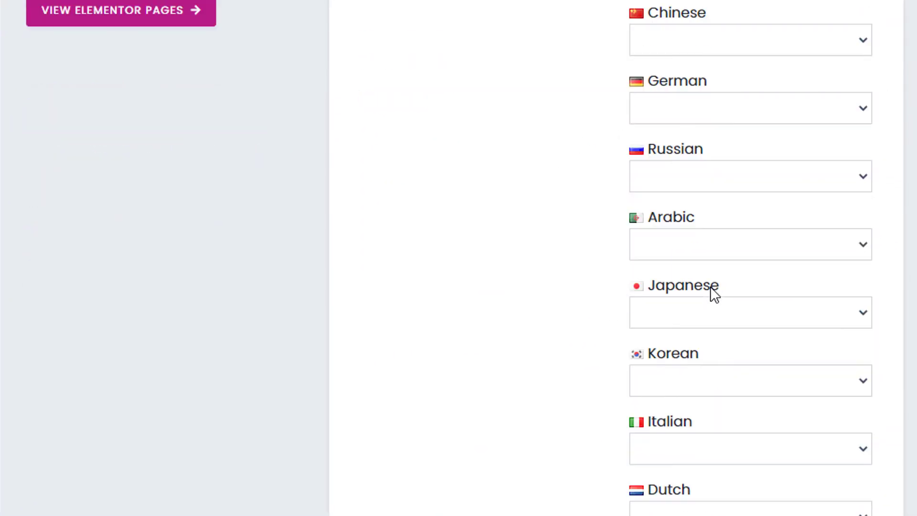
scroll(711, 291, "up", 5)
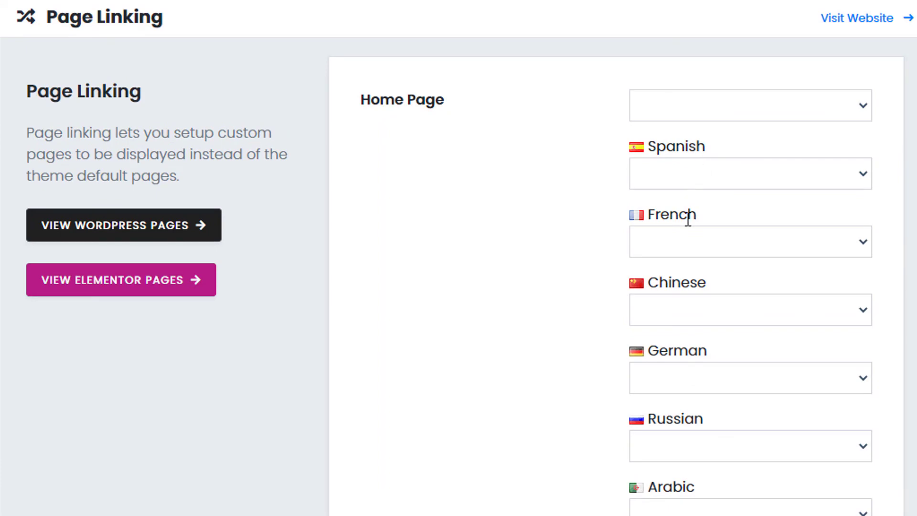
left_click(663, 105)
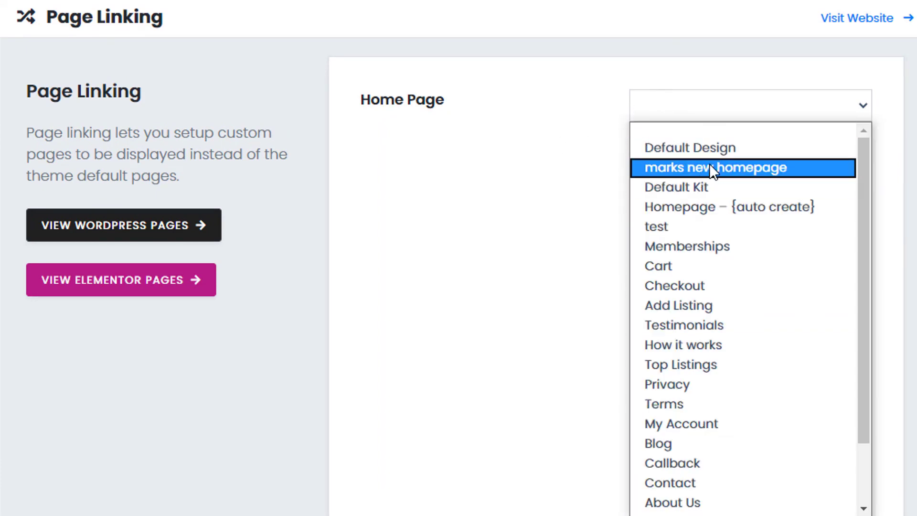
left_click(581, 160)
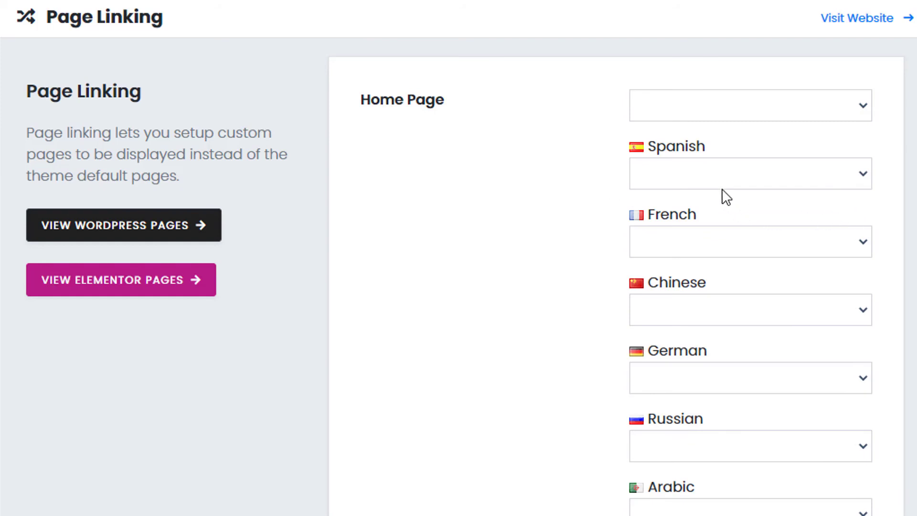
left_click(703, 179)
left_click(460, 182)
left_click(649, 241)
Leave the French page list unchanged and browse the German version of the site
left_click(590, 246)
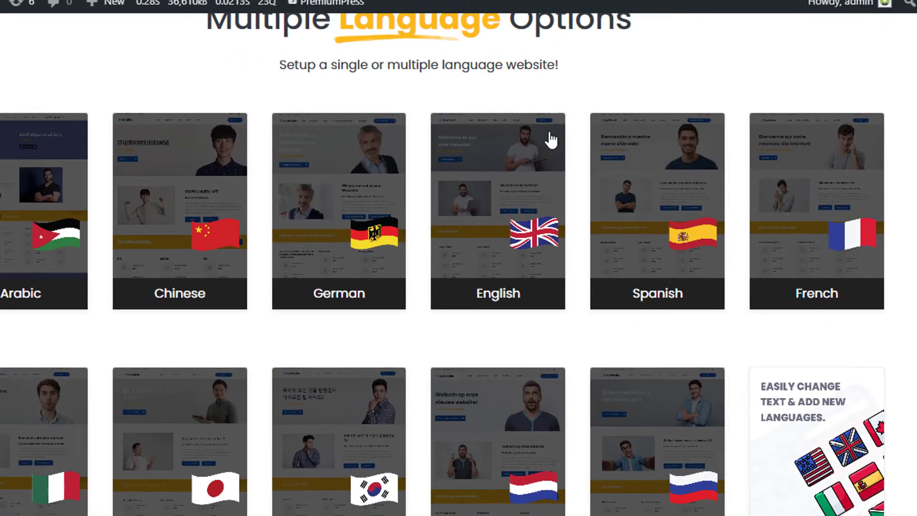
left_click(421, 225)
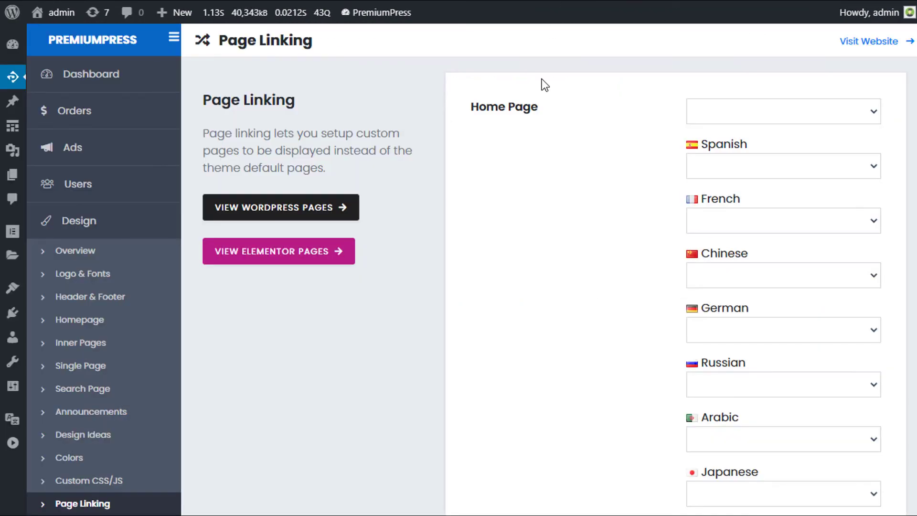
scroll(534, 139, "down", 20)
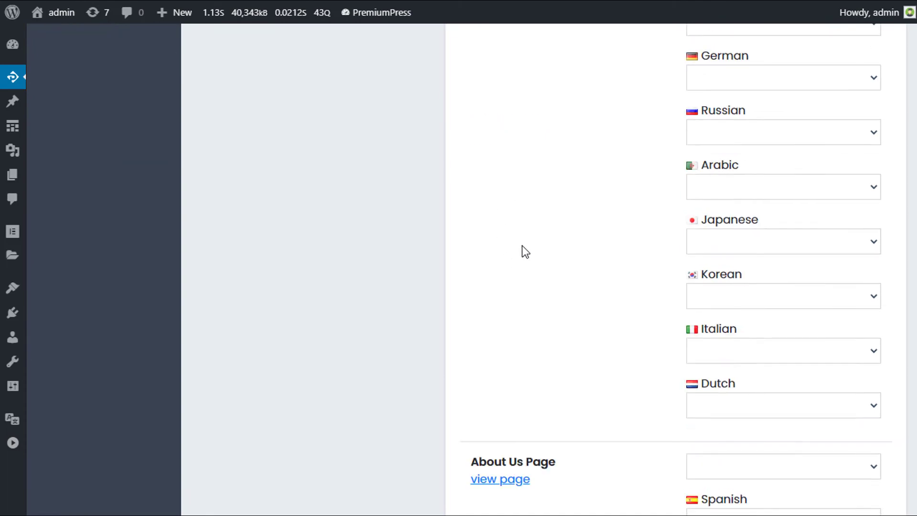
scroll(597, 261, "down", 10)
scroll(573, 274, "up", 15)
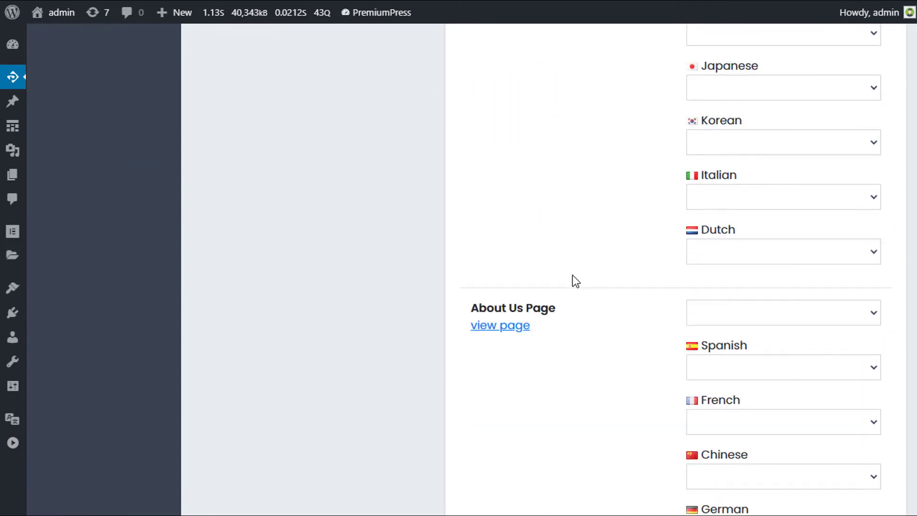
scroll(526, 292, "up", 5)
scroll(616, 296, "down", 9)
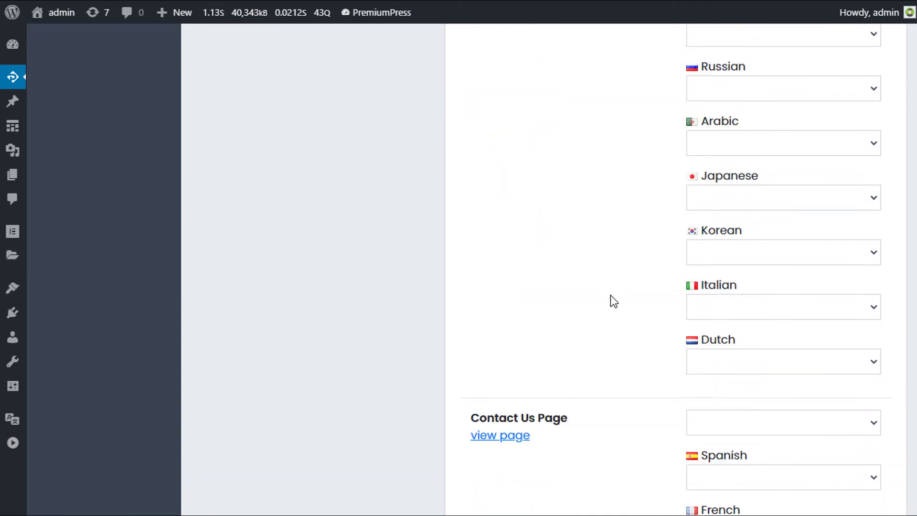
scroll(345, 225, "up", 20)
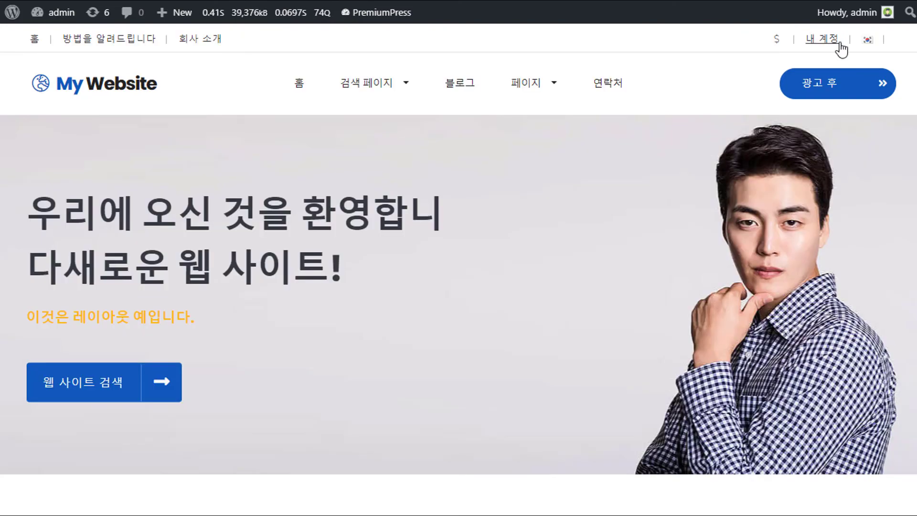
Switch the website to English and go to the ad search results
left_click(868, 40)
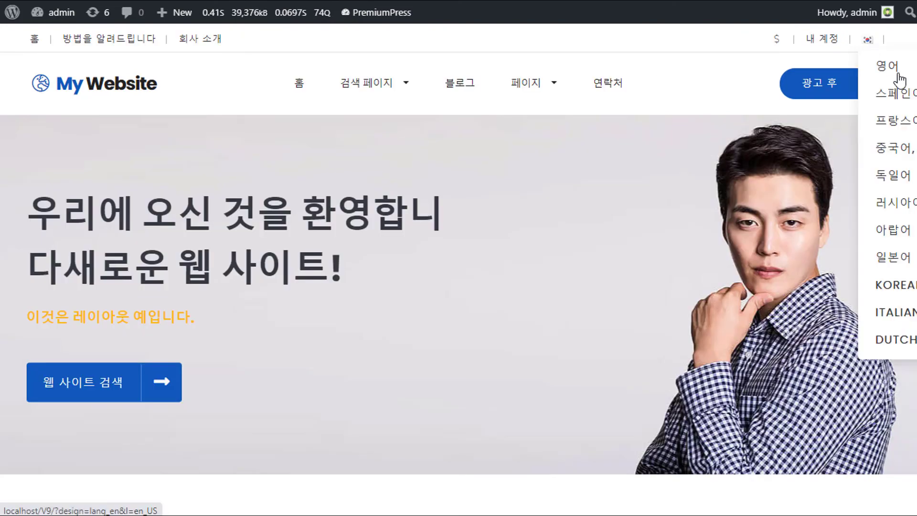
left_click(891, 70)
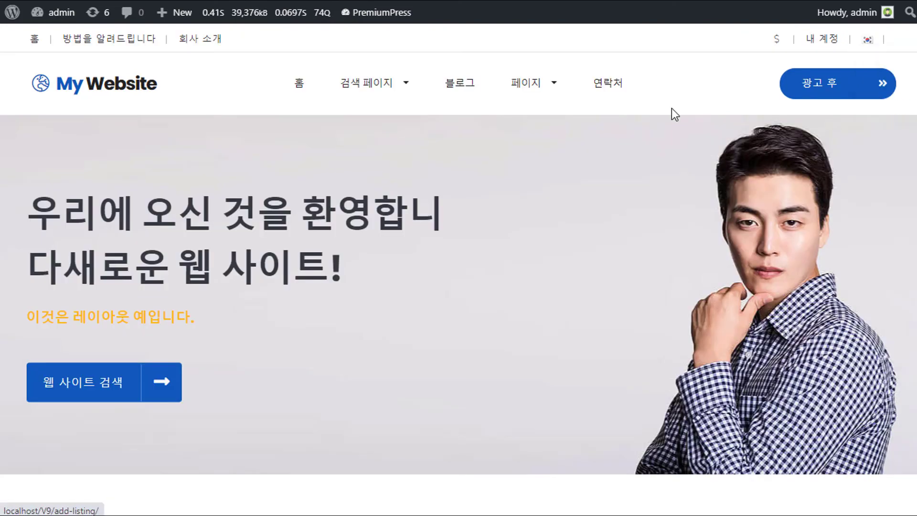
left_click(147, 398)
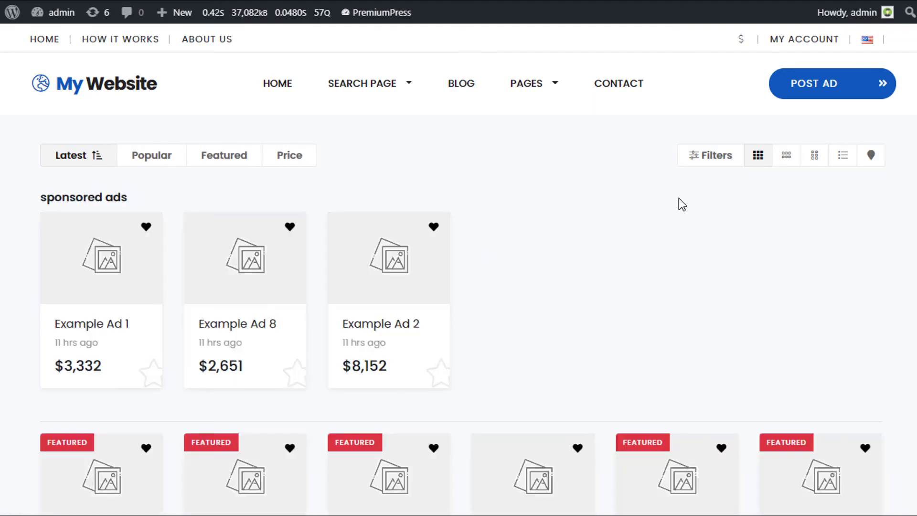
Show the search filters using the Sidebar Grid search page layout and review the category and condition filters
left_click(702, 158)
left_click(409, 85)
left_click(365, 256)
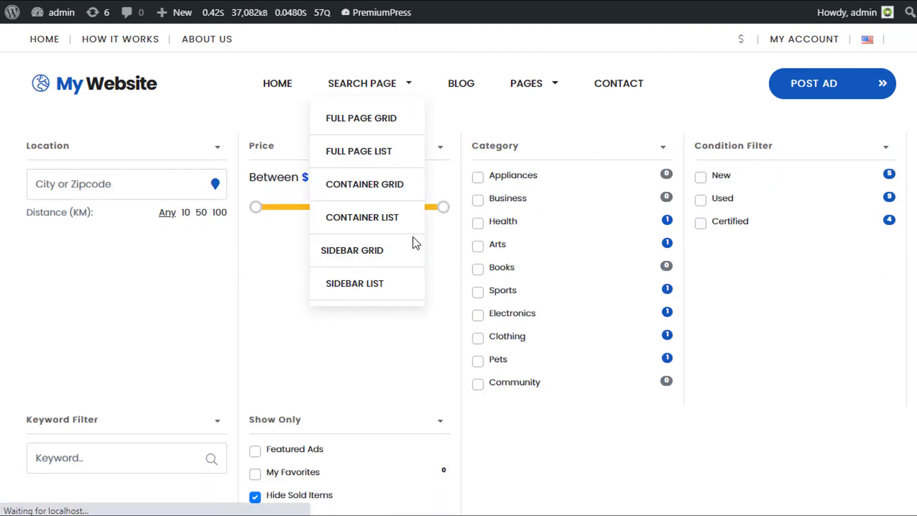
scroll(334, 280, "down", 5)
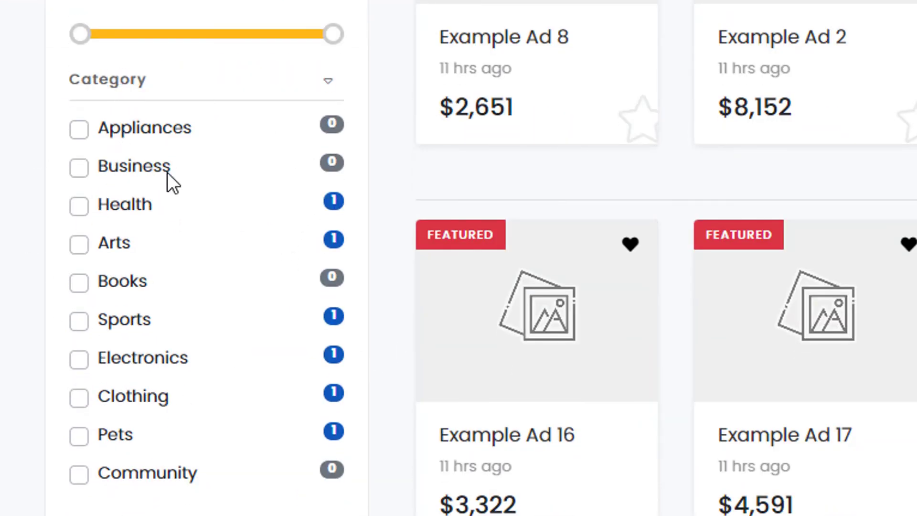
scroll(496, 389, "down", 5)
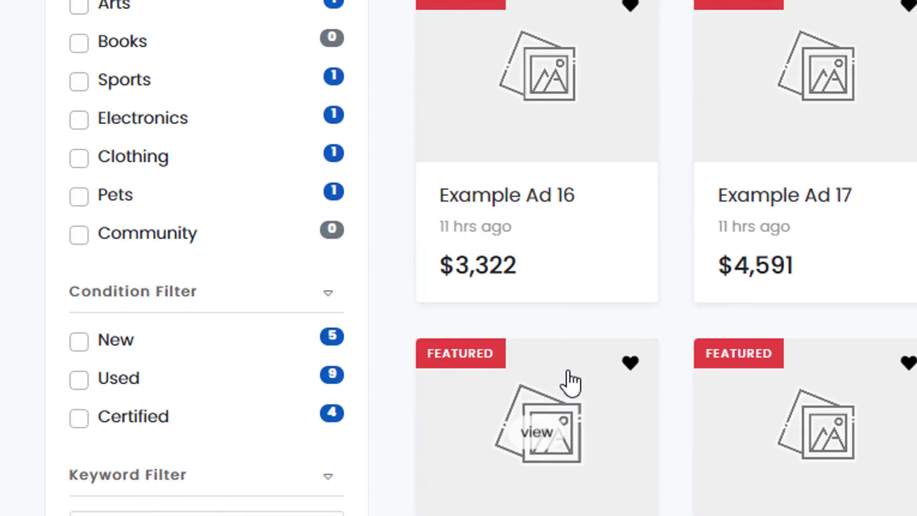
scroll(571, 381, "up", 3)
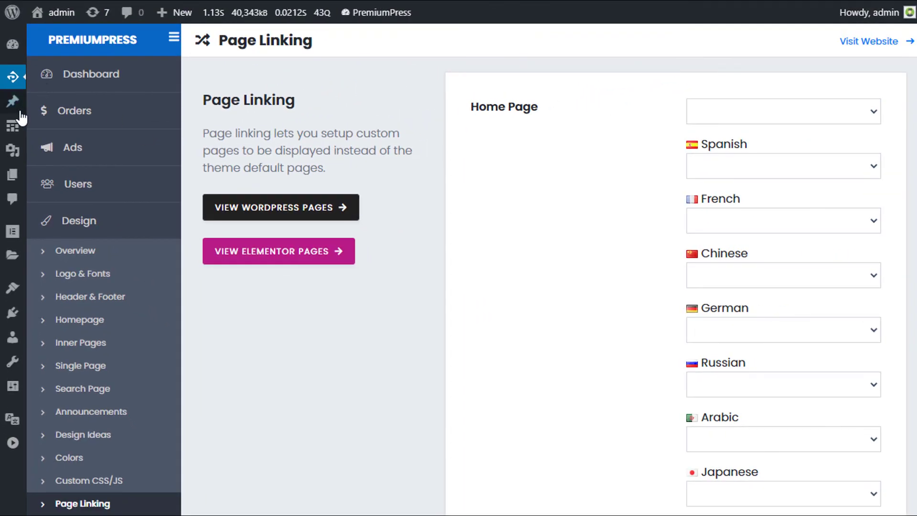
Go from the PremiumPress Dashboard to Ads and open Manage Categories
left_click(88, 90)
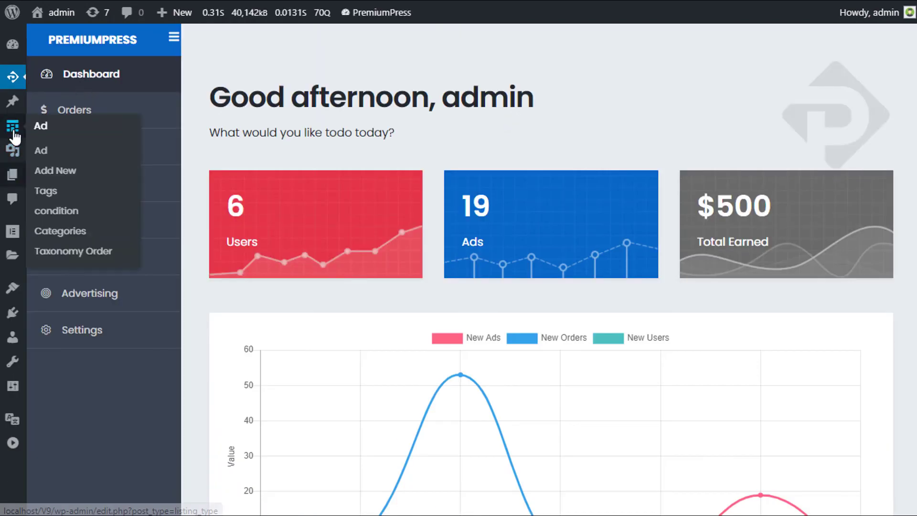
left_click(127, 160)
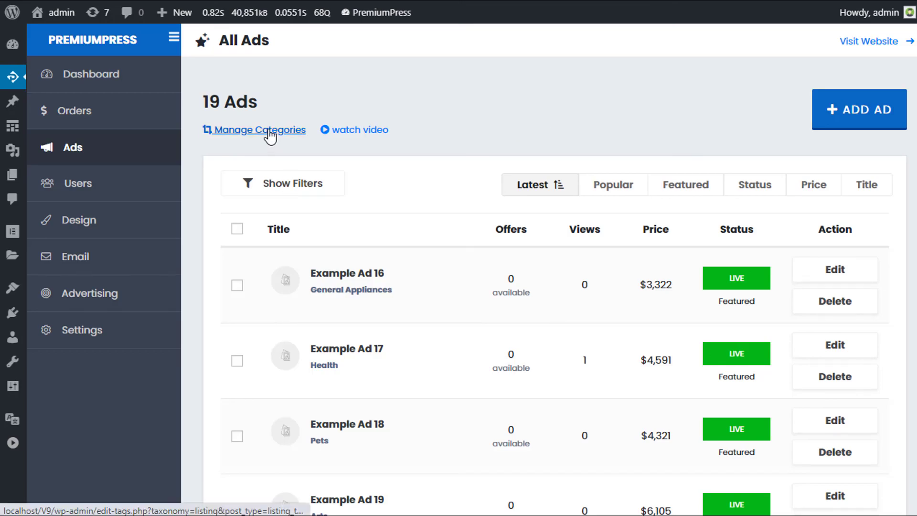
left_click(270, 136)
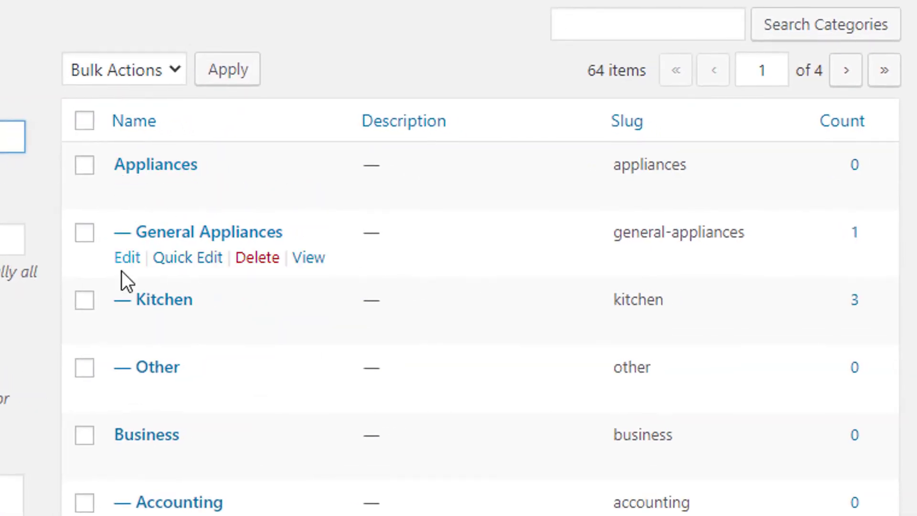
Open the Appliances category for editing and scroll to its Translations fields
scroll(122, 270, "down", 6)
scroll(164, 413, "up", 6)
left_click(128, 191)
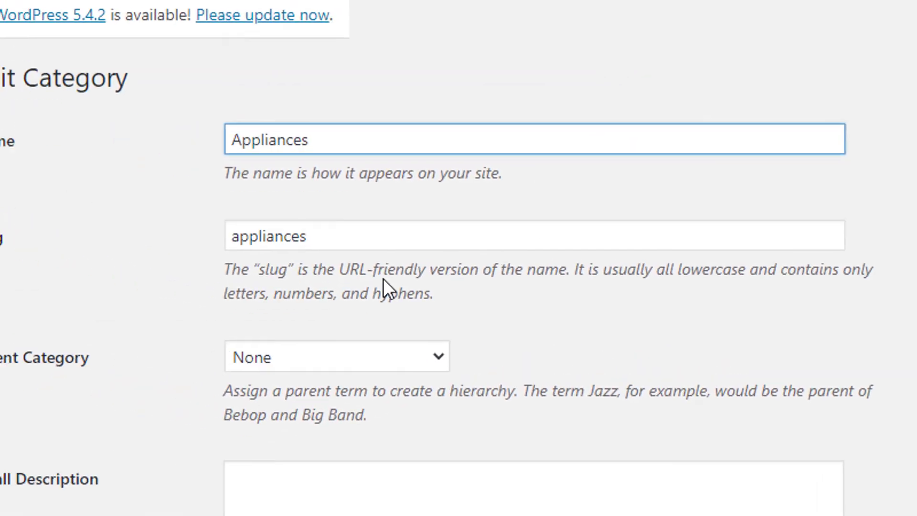
scroll(233, 312, "down", 8)
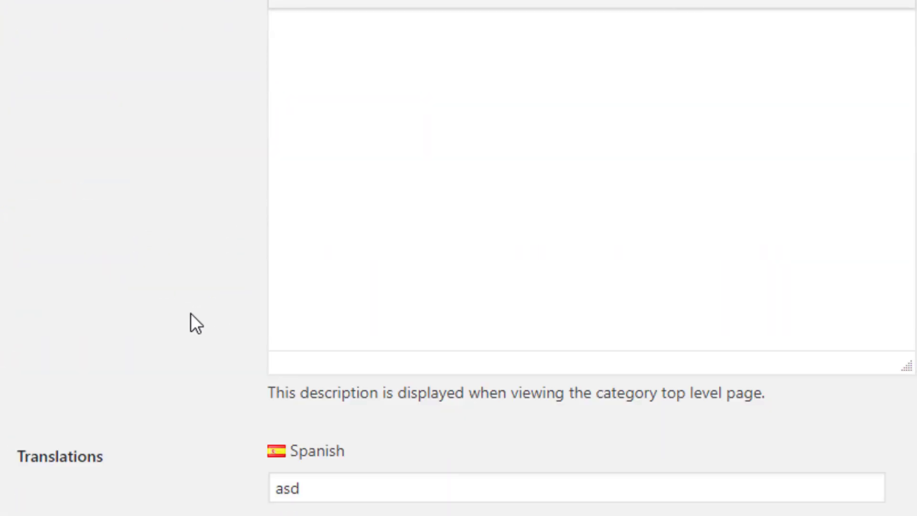
scroll(190, 313, "down", 5)
scroll(124, 380, "down", 2)
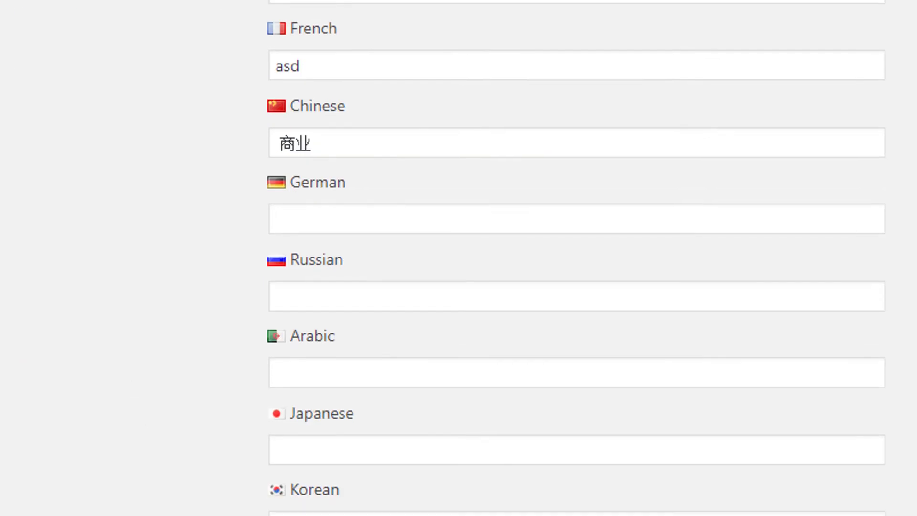
scroll(191, 421, "up", 7)
scroll(239, 402, "down", 3)
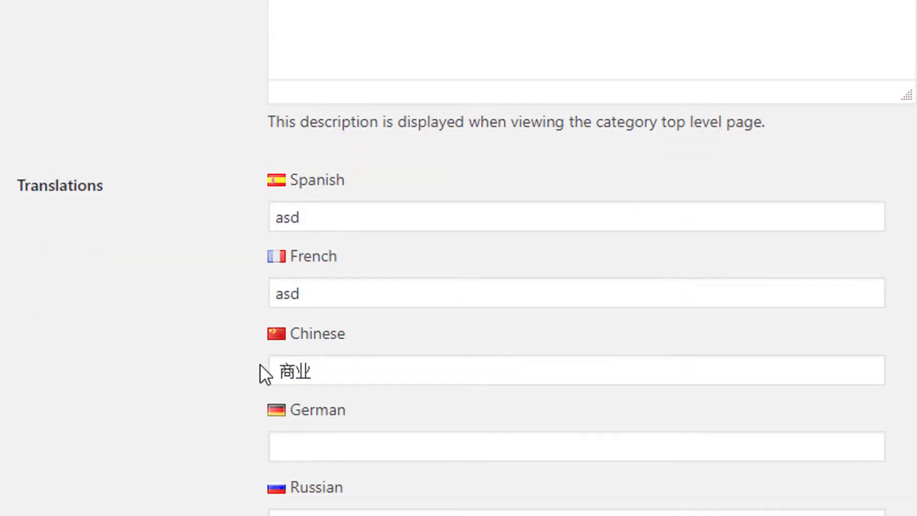
scroll(217, 411, "down", 2)
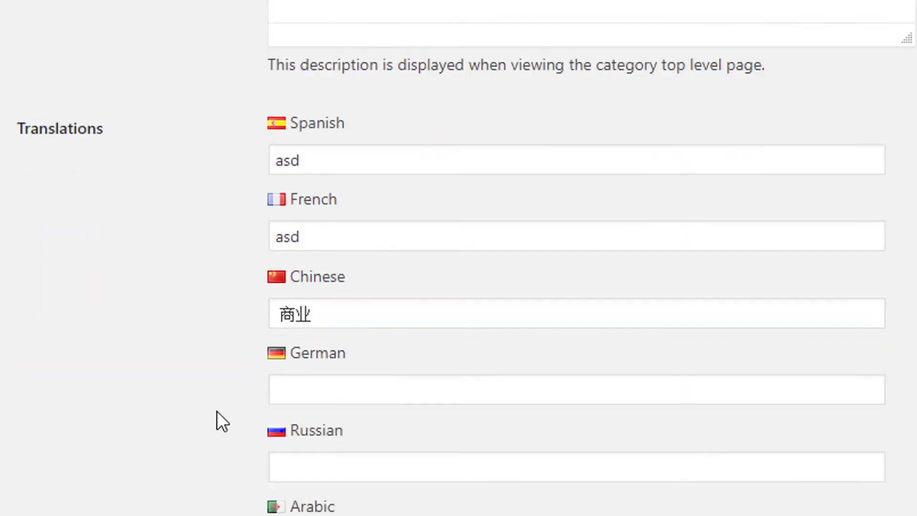
Finish reviewing the translations and open the ad condition list (New, Used, Certified)
scroll(296, 311, "down", 5)
scroll(285, 411, "up", 12)
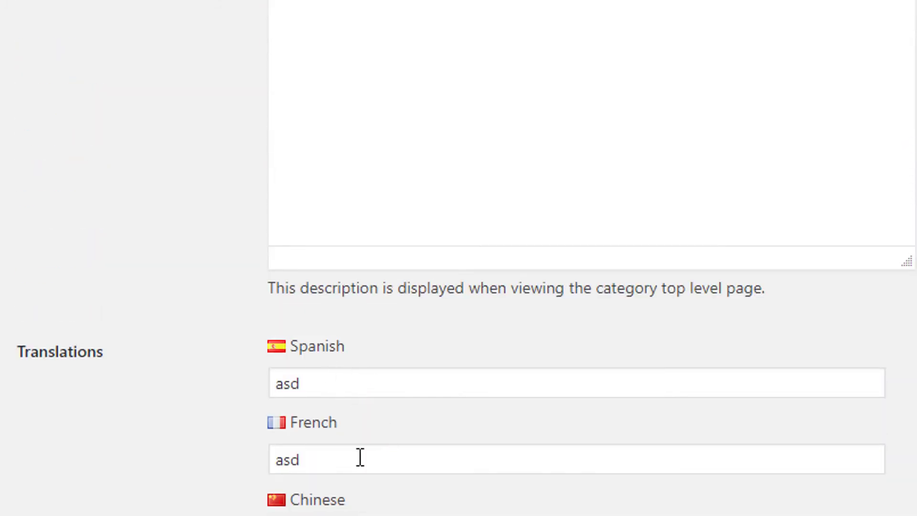
scroll(328, 465, "down", 5)
scroll(328, 493, "up", 5)
scroll(202, 400, "up", 15)
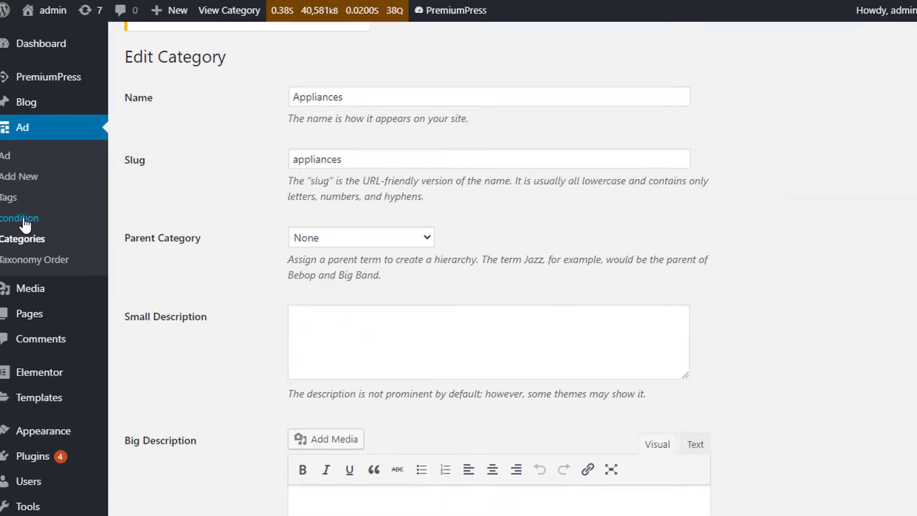
left_click(52, 218)
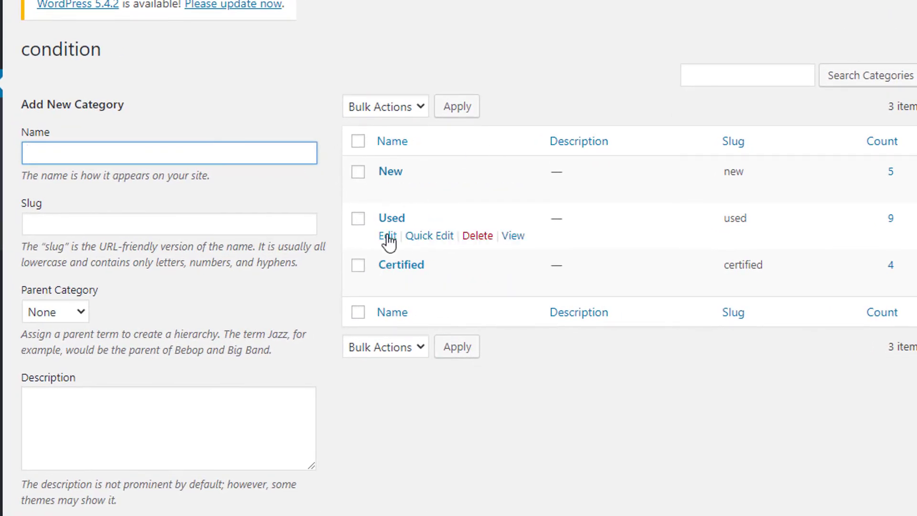
Edit the Used condition and scroll to its blank per-language translation fields
left_click(387, 283)
scroll(143, 238, "down", 15)
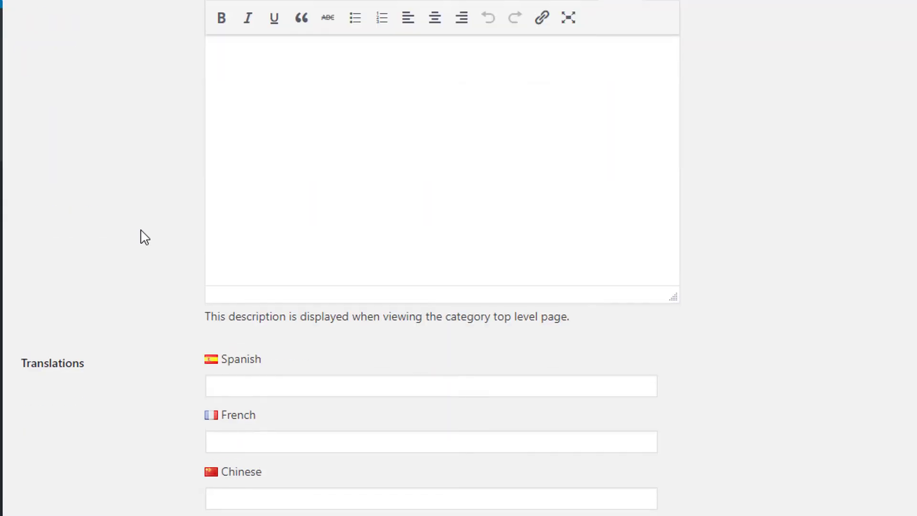
scroll(158, 182, "down", 1)
scroll(200, 231, "up", 2)
scroll(311, 180, "down", 5)
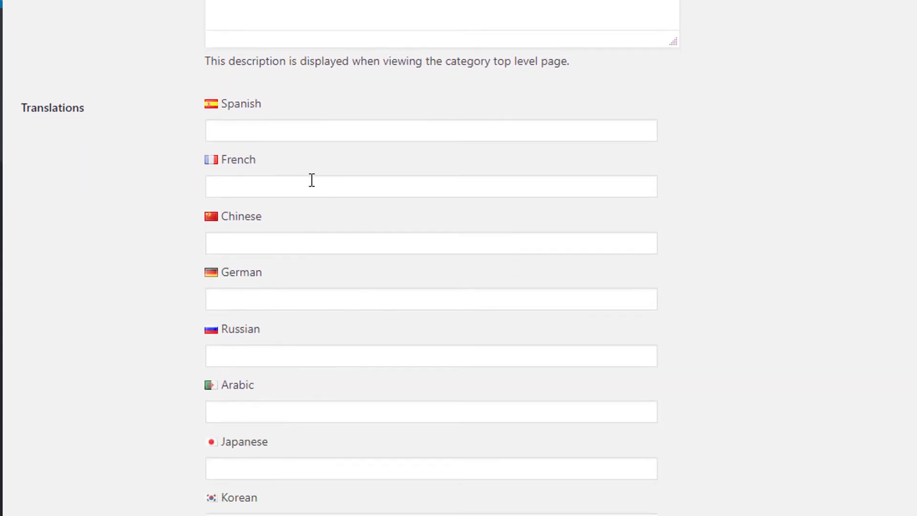
scroll(210, 319, "down", 2)
scroll(230, 338, "up", 10)
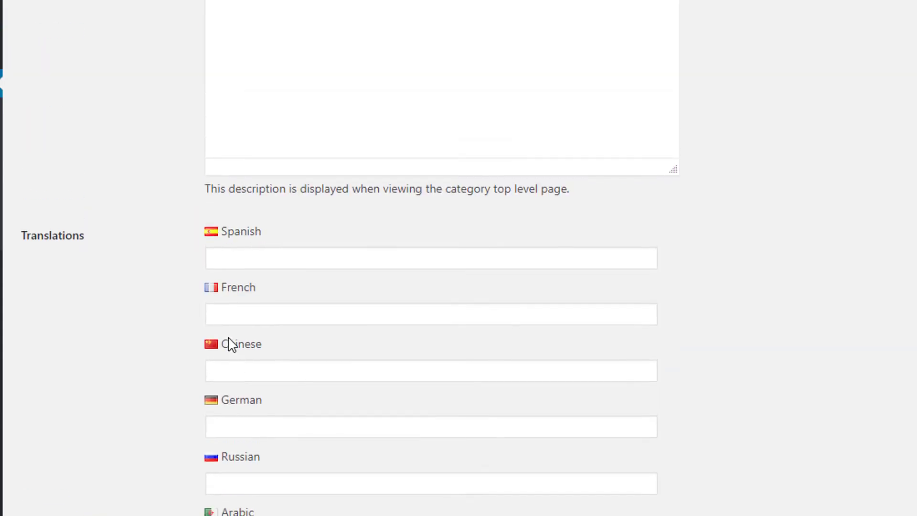